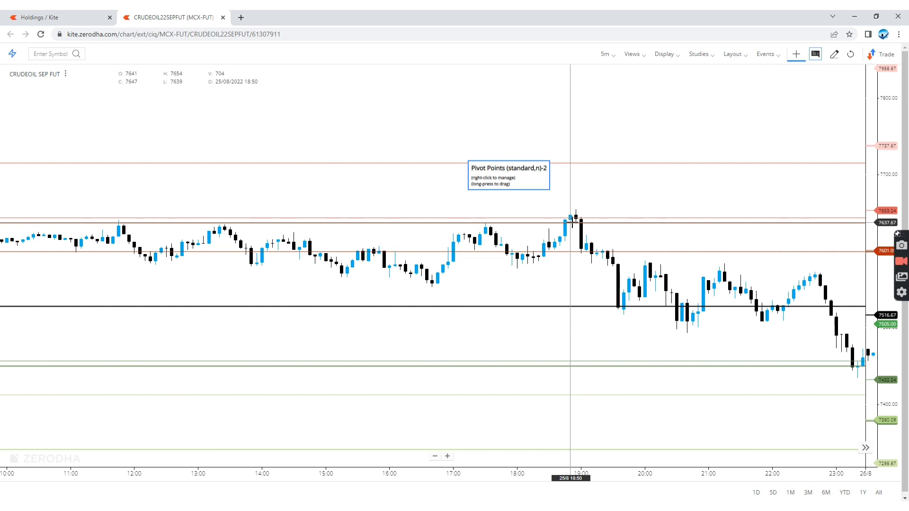
# Search the watchlist instruments for "crude 7700" and add the CRUDEOIL SEP 7700 PE option.
pyautogui.moveTo(773, 331); pyautogui.dragTo(657, 313)
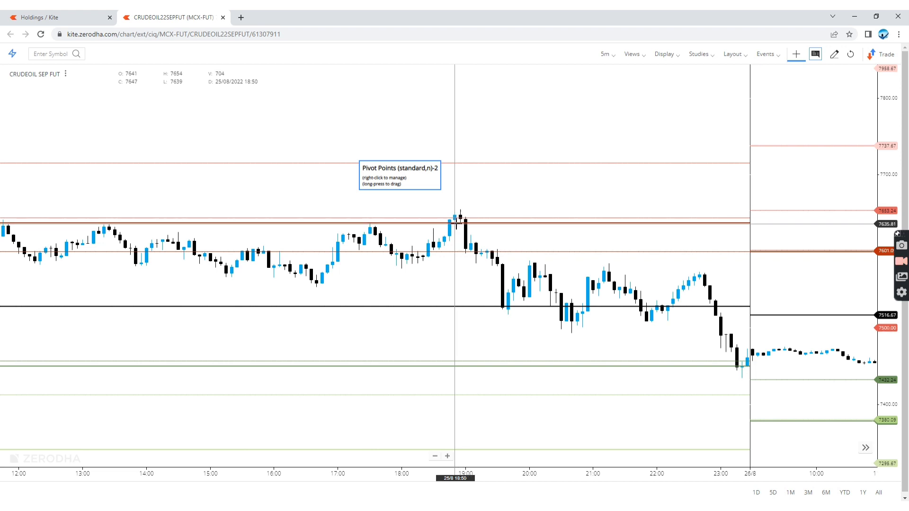
pyautogui.click(56, 15)
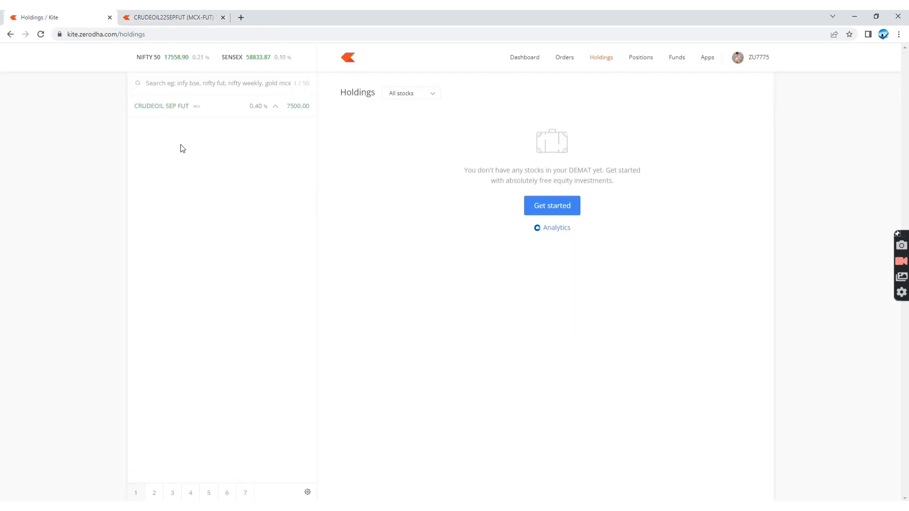
pyautogui.click(181, 86)
pyautogui.write('cr')
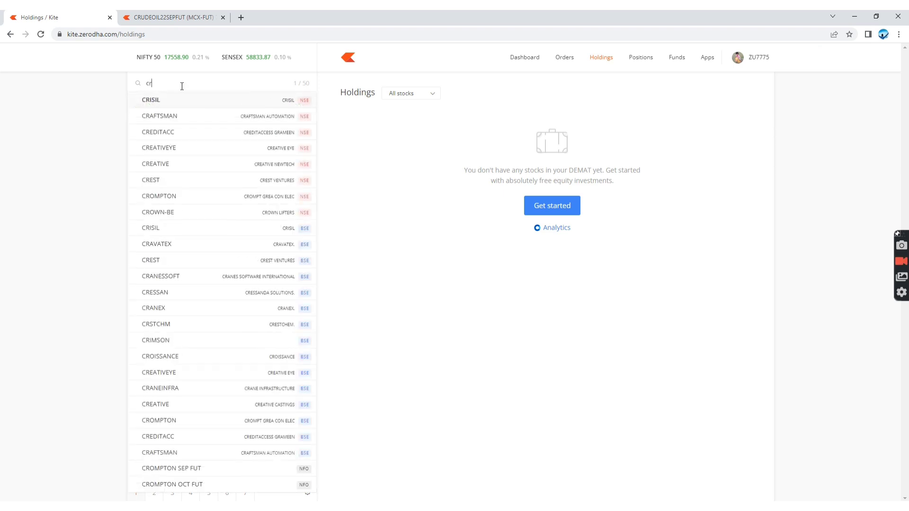
pyautogui.write('ude777')
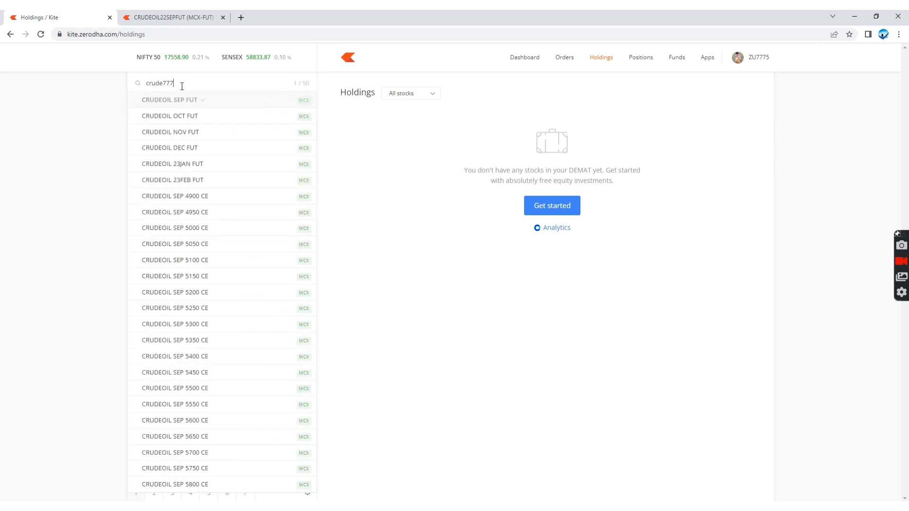
pyautogui.write('0')
pyautogui.write('7000')
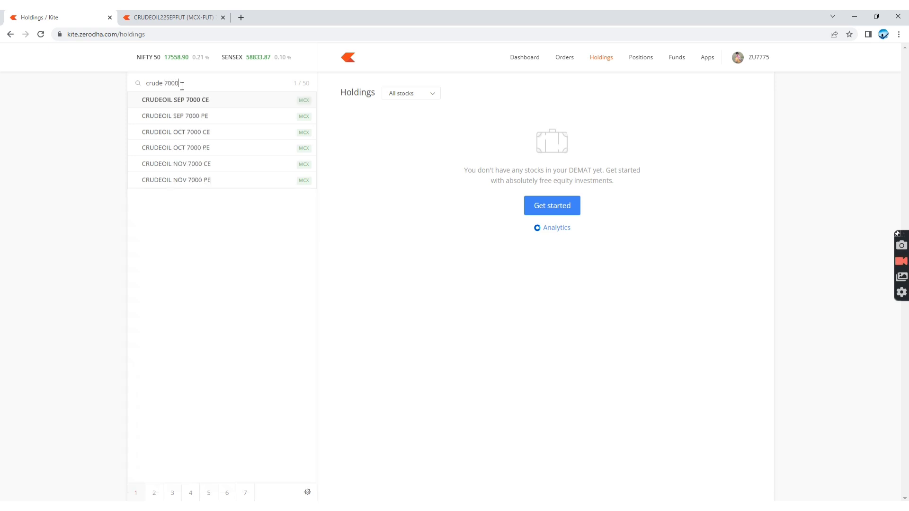
pyautogui.press('BackSpace')
pyautogui.press('BackSpace')
pyautogui.press('BackSpace')
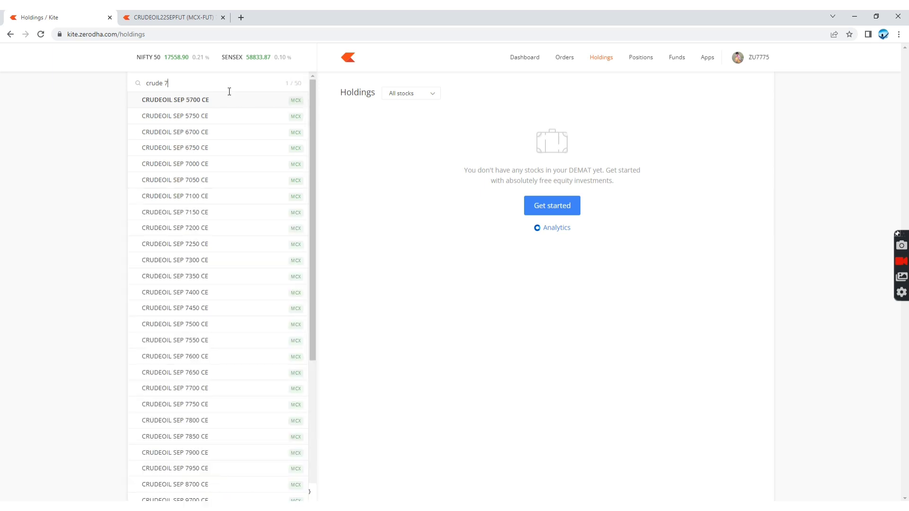
pyautogui.write('700')
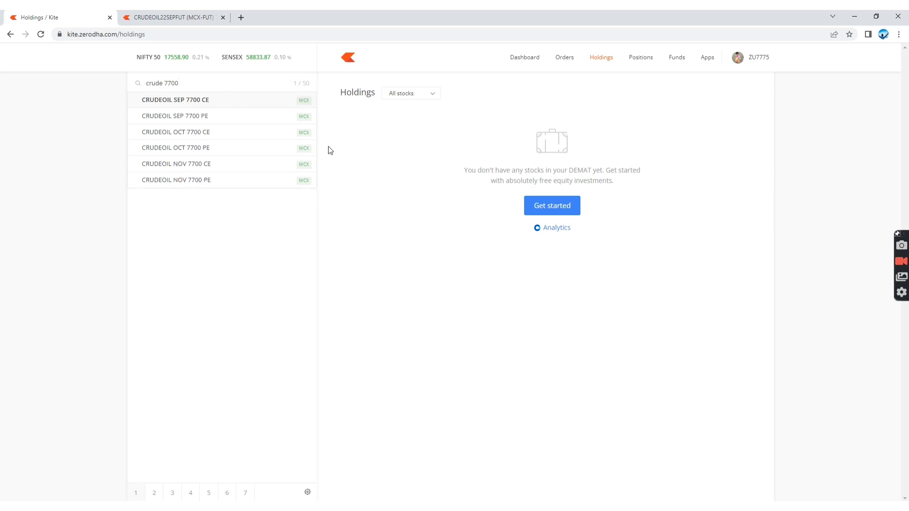
pyautogui.click(302, 116)
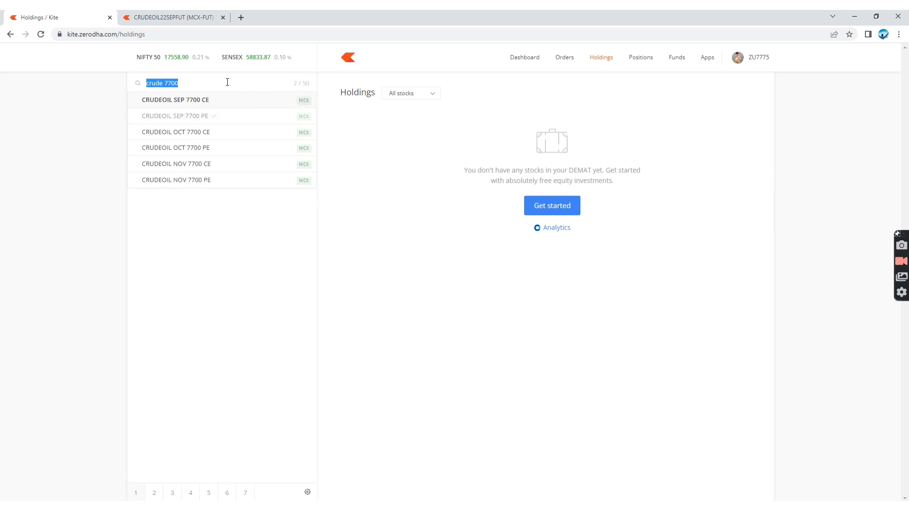
# Search for "crude 7600" and add the CRUDEOIL SEP 7600 PE option to the watchlist.
pyautogui.click(227, 81)
pyautogui.press('BackSpace')
pyautogui.press('BackSpace')
pyautogui.press('BackSpace')
pyautogui.write('600')
pyautogui.click(304, 116)
pyautogui.click(276, 309)
# Check the crude oil futures chart, then search for "crude 8100" and add CRUDEOIL SEP 8100 CE to the watchlist.
pyautogui.click(201, 14)
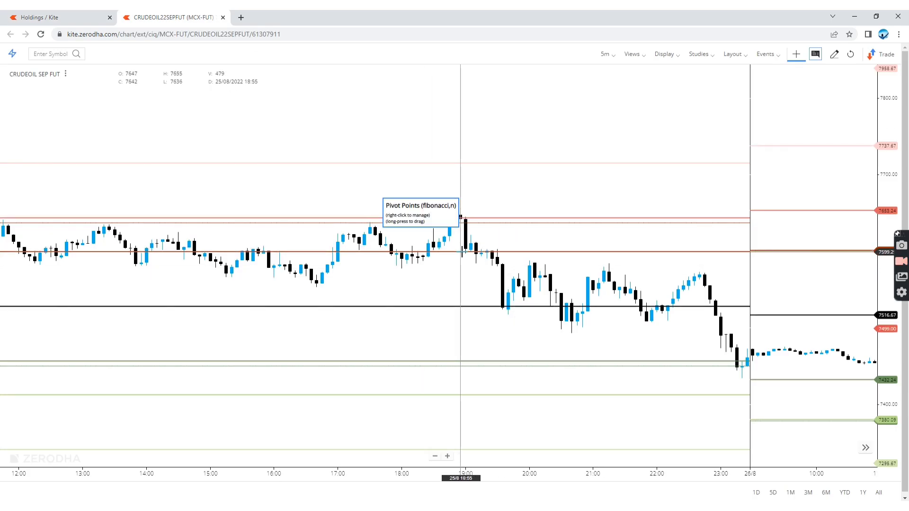
pyautogui.click(77, 16)
pyautogui.click(224, 86)
pyautogui.write('crude')
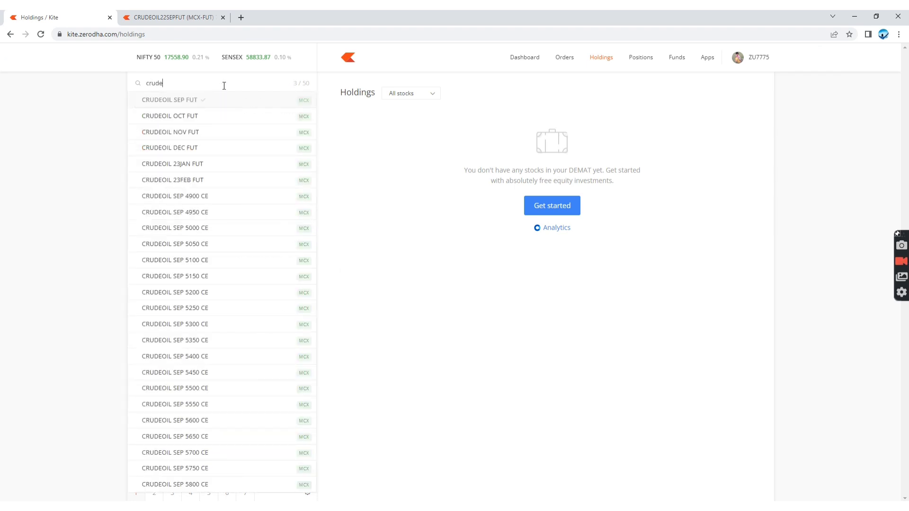
pyautogui.write(' 8100')
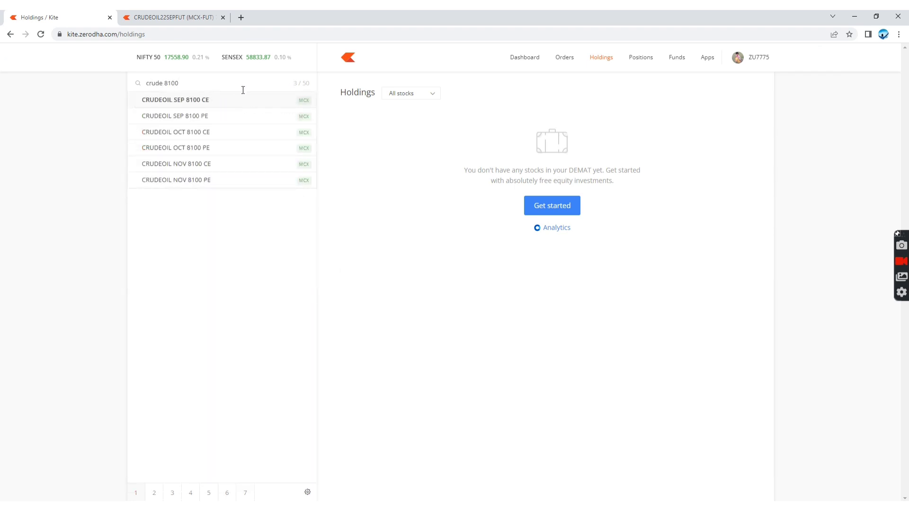
pyautogui.click(304, 100)
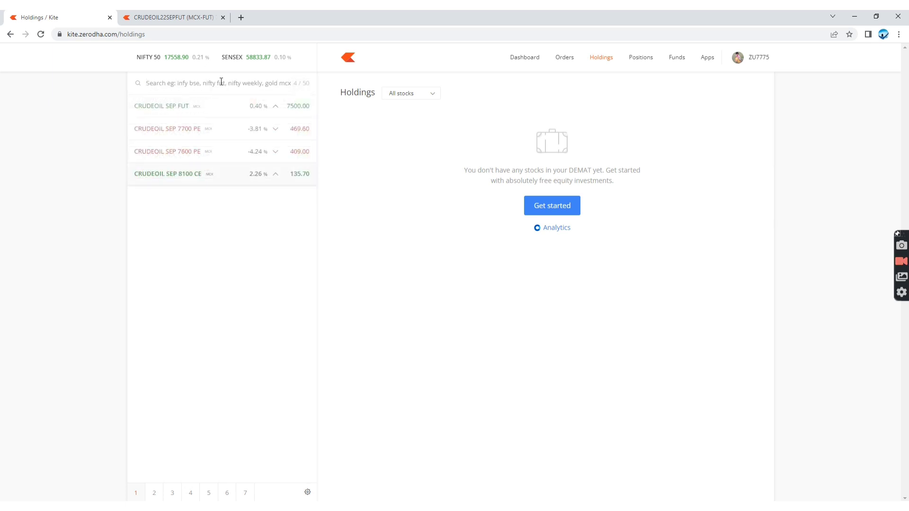
# Search for "crude 8000" and add the CRUDEOIL SEP 8000 CE option to the watchlist.
pyautogui.write('crude 8')
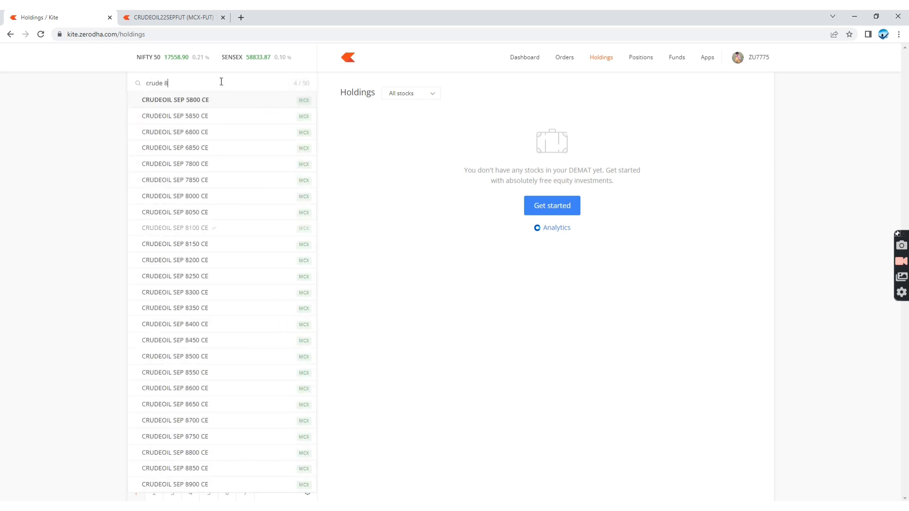
pyautogui.write('000')
pyautogui.click(304, 99)
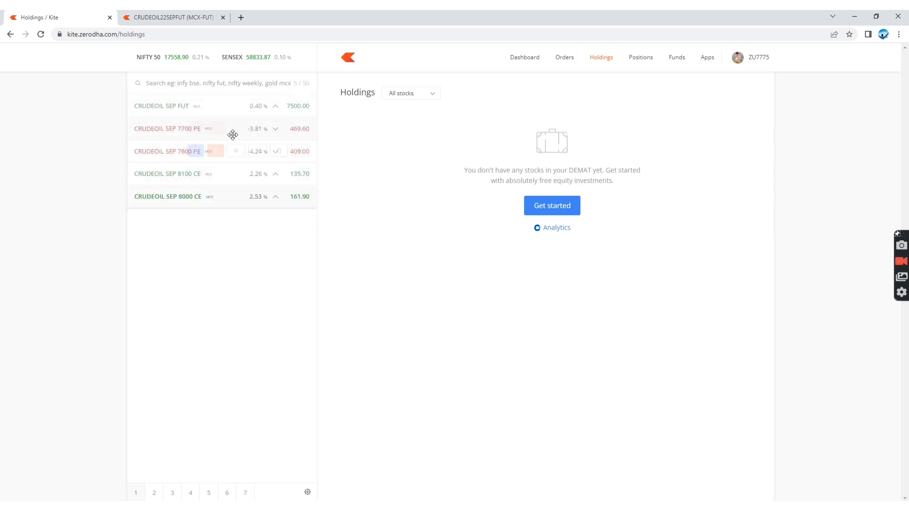
# Open the CRUDEOIL SEP 7700 PE and 7600 PE charts, each as a full chart in its own browser tab.
pyautogui.click(258, 128)
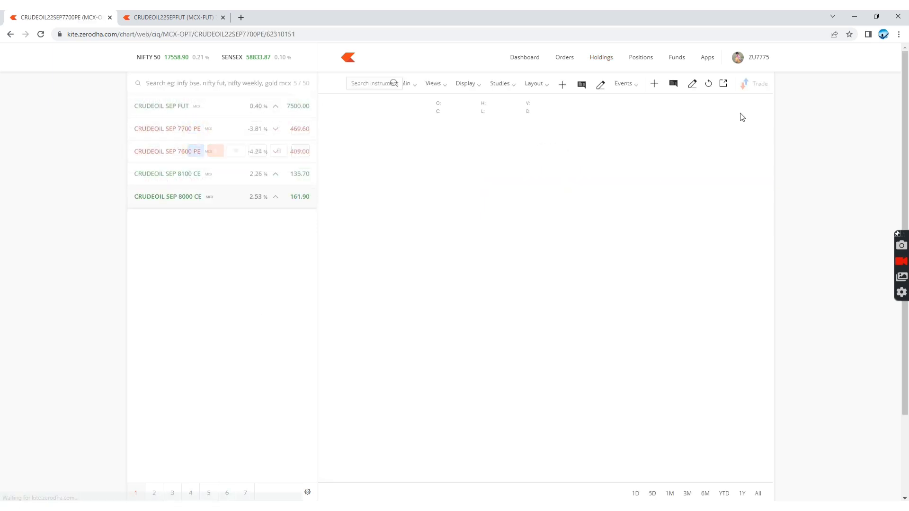
pyautogui.click(725, 85)
pyautogui.hotkey('ctrl', 'shift', 'Tab')
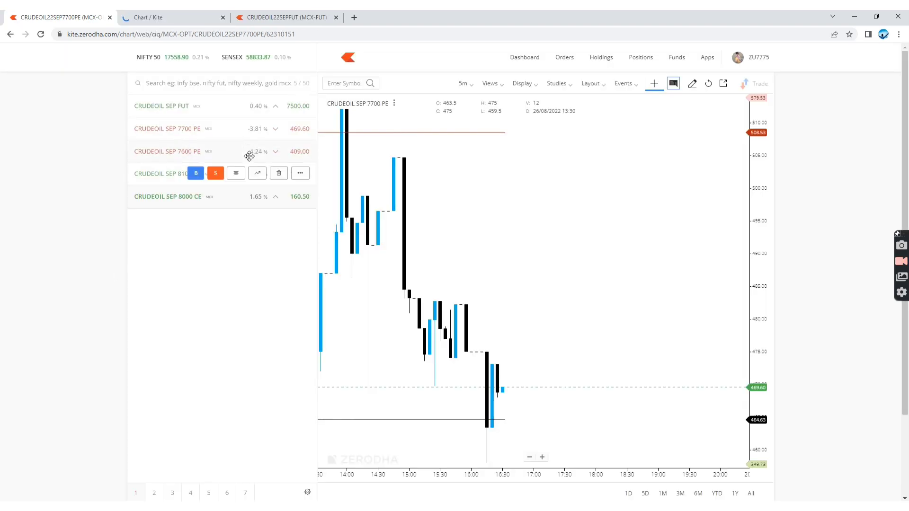
pyautogui.click(258, 150)
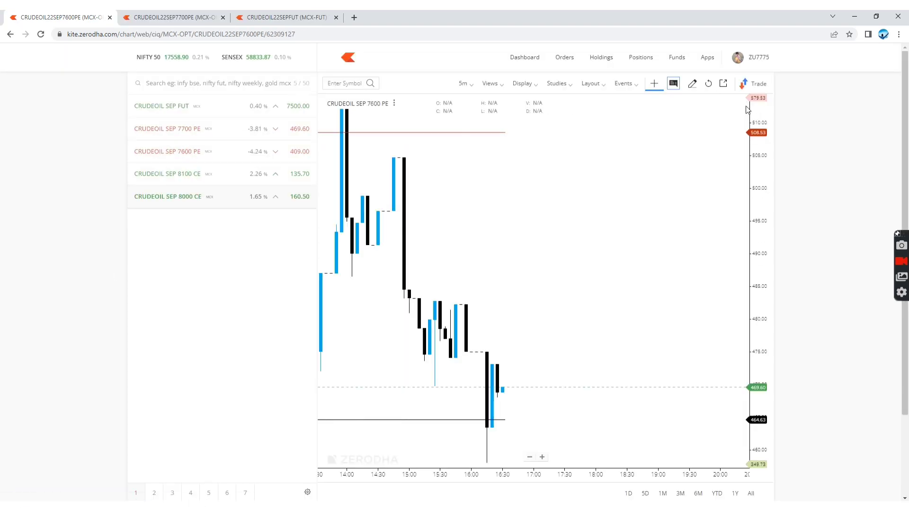
pyautogui.click(724, 83)
pyautogui.click(111, 10)
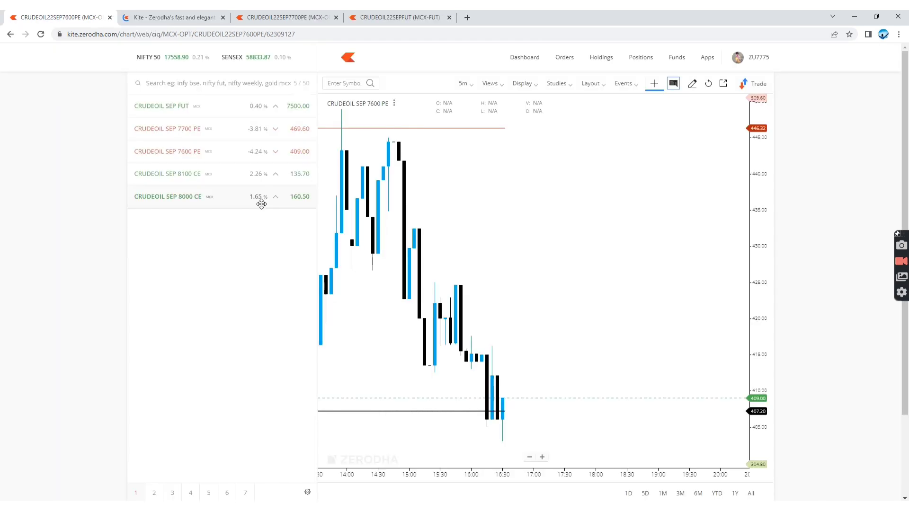
# Open the CRUDEOIL SEP 8100 CE and 8000 CE charts, each as a full chart in its own browser tab.
pyautogui.click(257, 173)
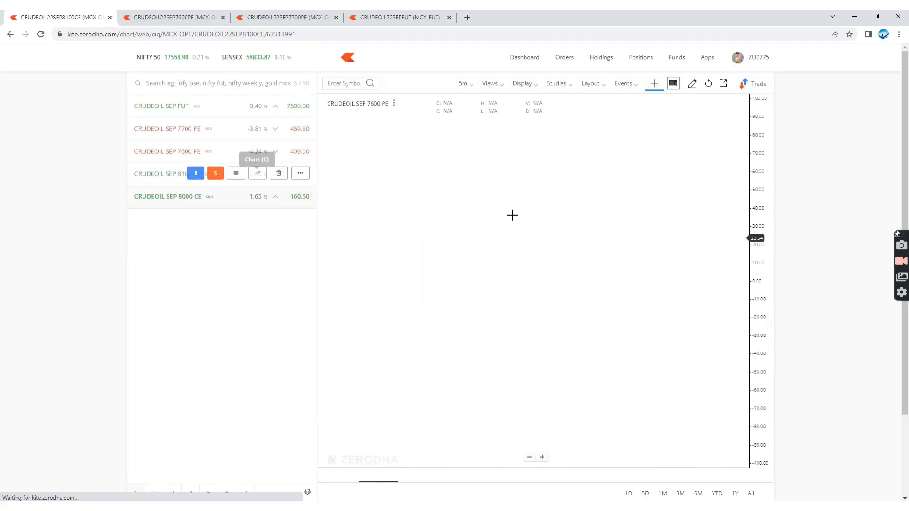
pyautogui.click(724, 83)
pyautogui.click(78, 14)
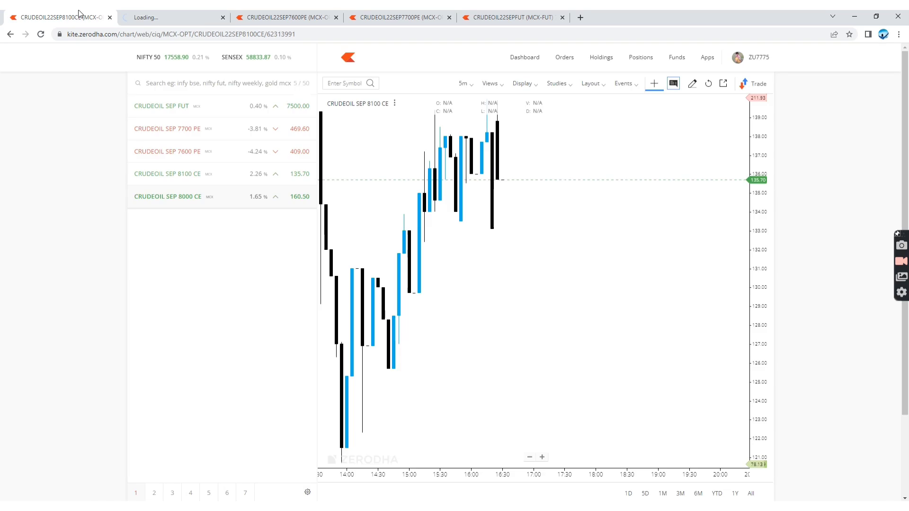
pyautogui.click(257, 196)
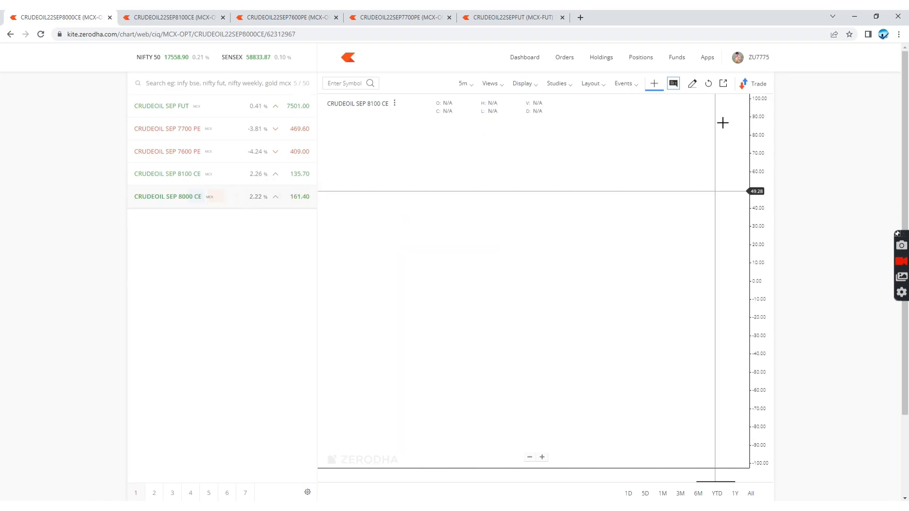
pyautogui.click(723, 84)
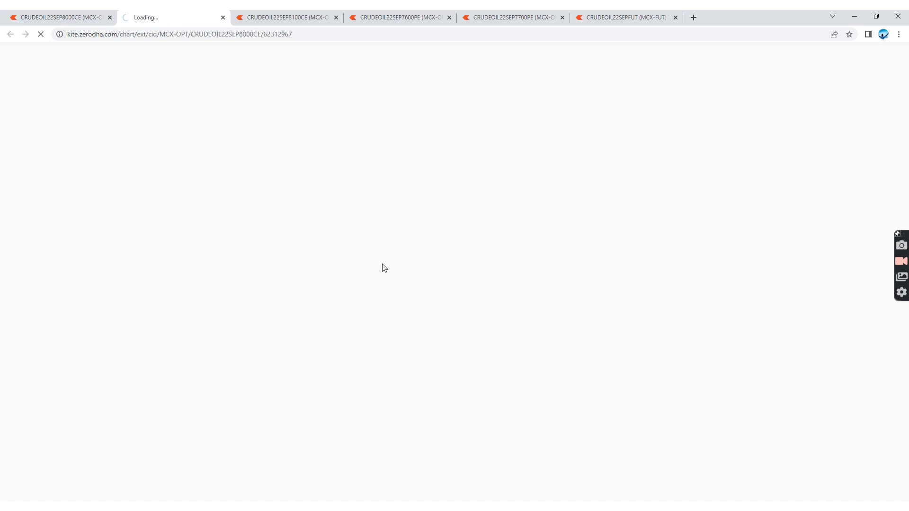
# Compare the September futures chart with the 7700 PE chart and examine the option's price around 25/08/2022 18:55.
pyautogui.hotkey('ctrl', '9')
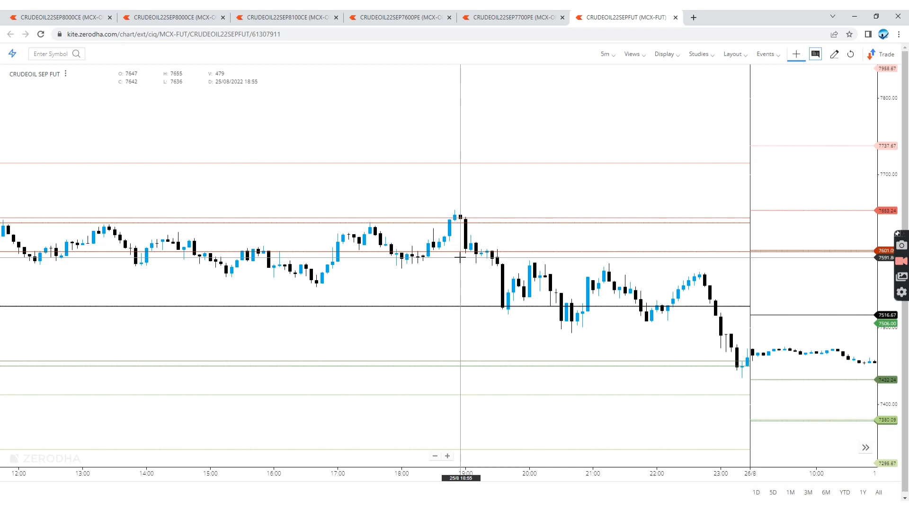
pyautogui.click(527, 13)
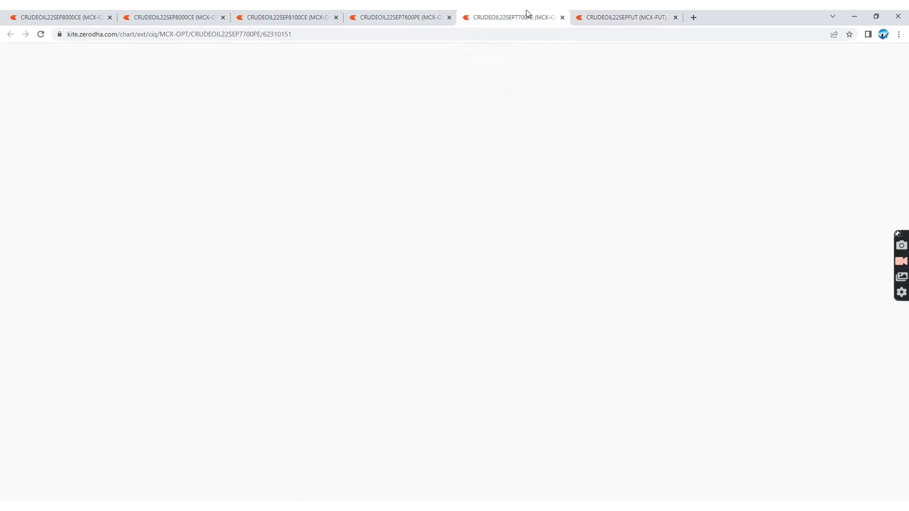
pyautogui.click(619, 15)
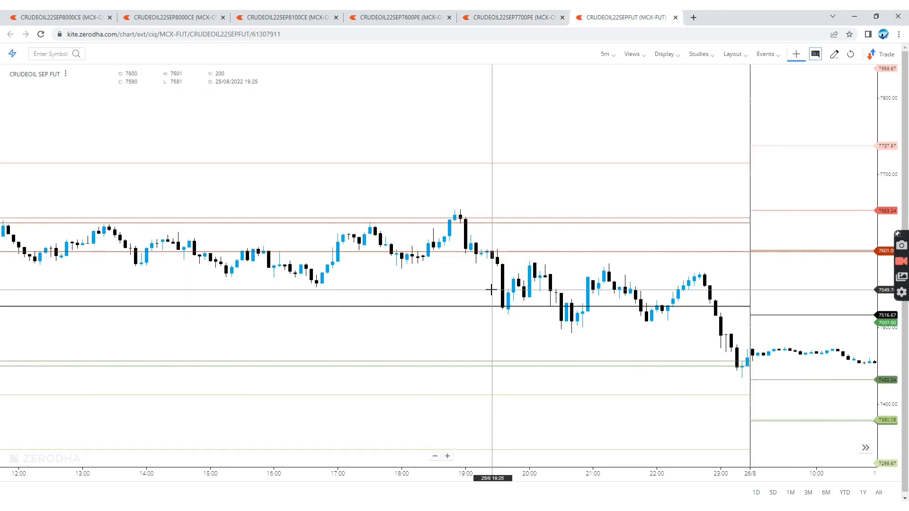
pyautogui.click(531, 13)
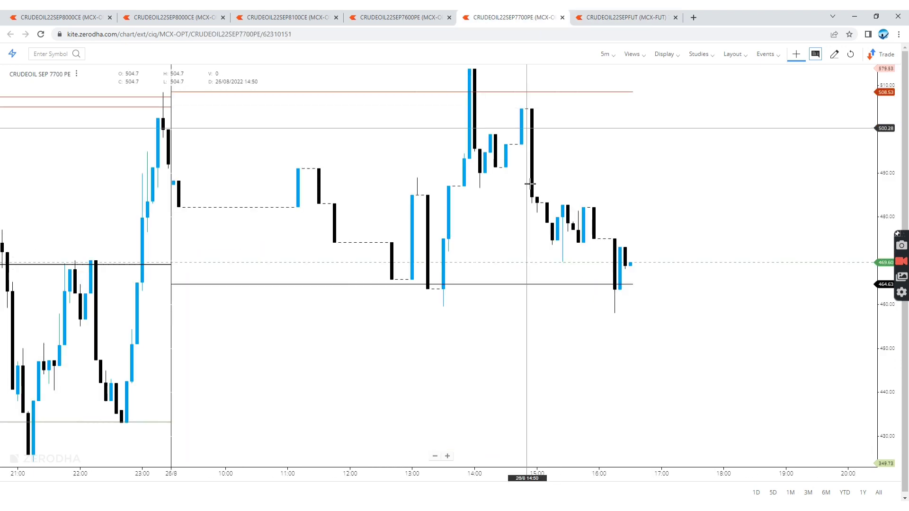
pyautogui.scroll(-5, 424, 329)
pyautogui.moveTo(424, 329); pyautogui.dragTo(616, 258)
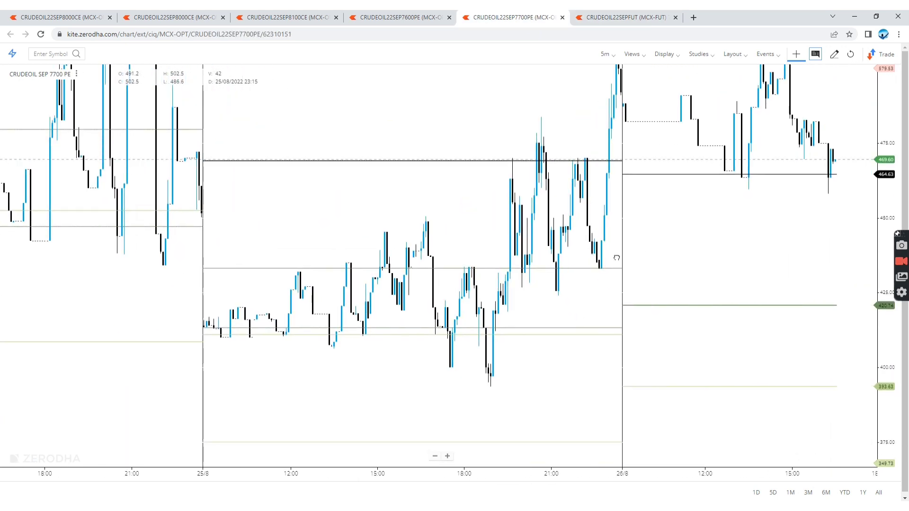
pyautogui.scroll(4, 427, 393)
pyautogui.moveTo(361, 385); pyautogui.dragTo(701, 359)
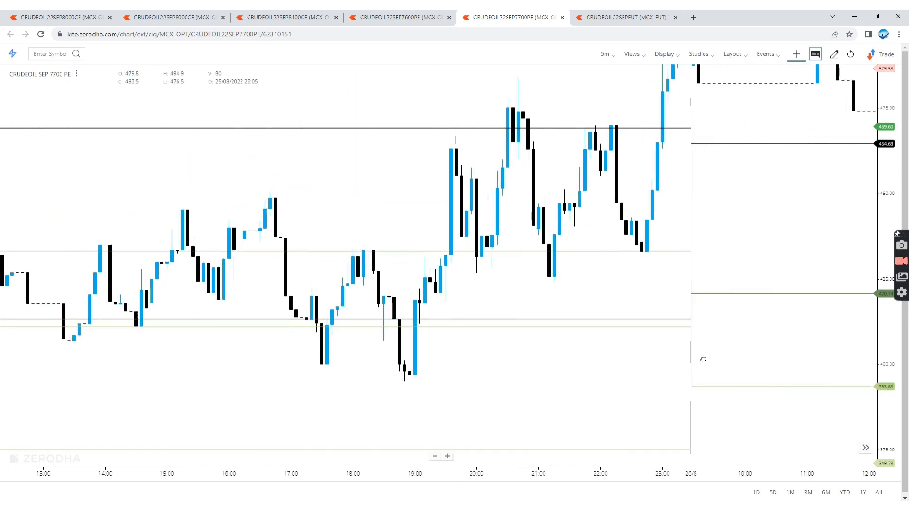
pyautogui.moveTo(537, 310); pyautogui.dragTo(552, 345)
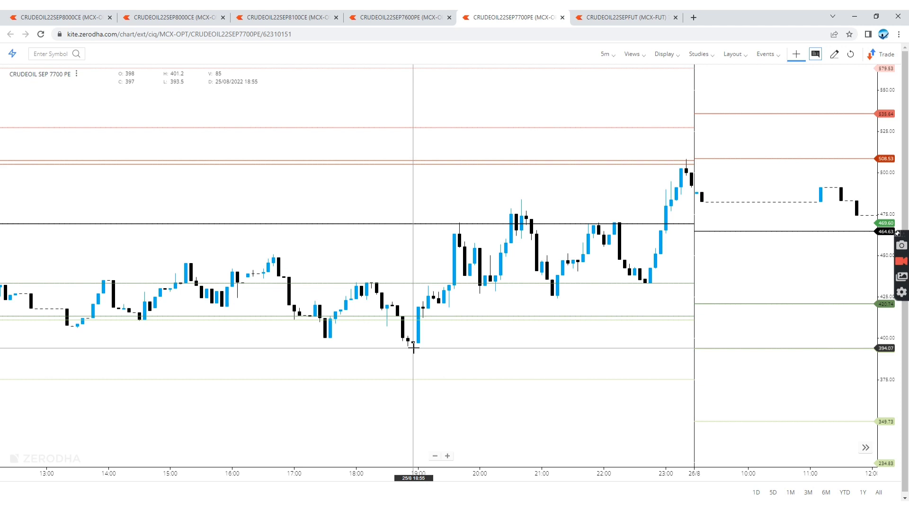
# Switch to the Excel workbook Book1 and enter 399 in cell E4 of Sheet1.
pyautogui.hotkey('alt', 'Tab')
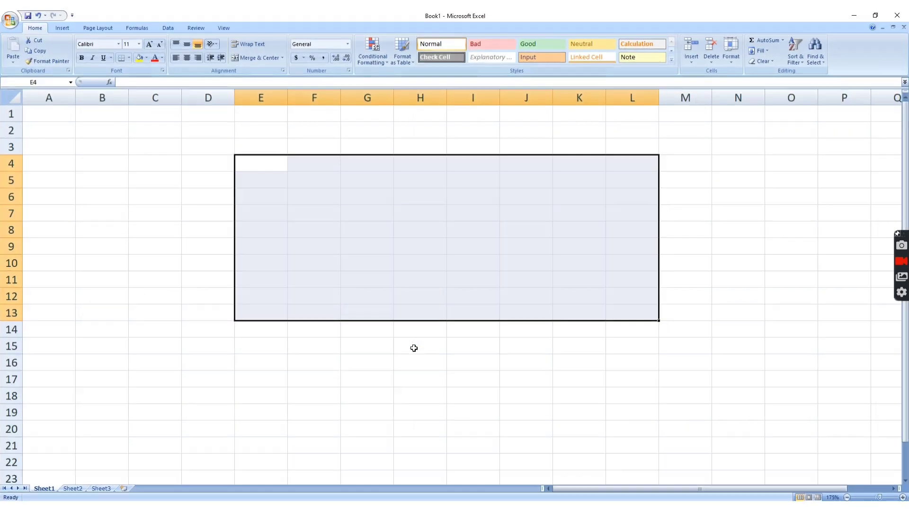
pyautogui.press('Right')
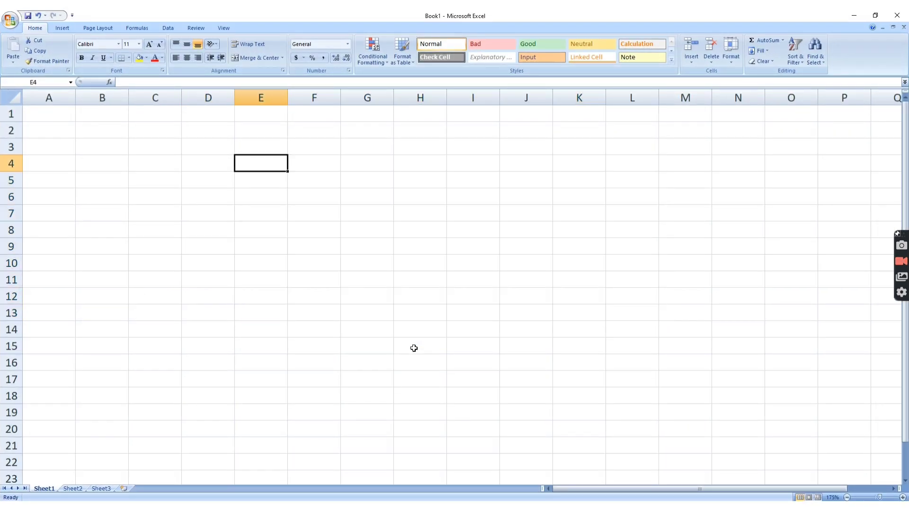
pyautogui.write('399')
pyautogui.press('Right')
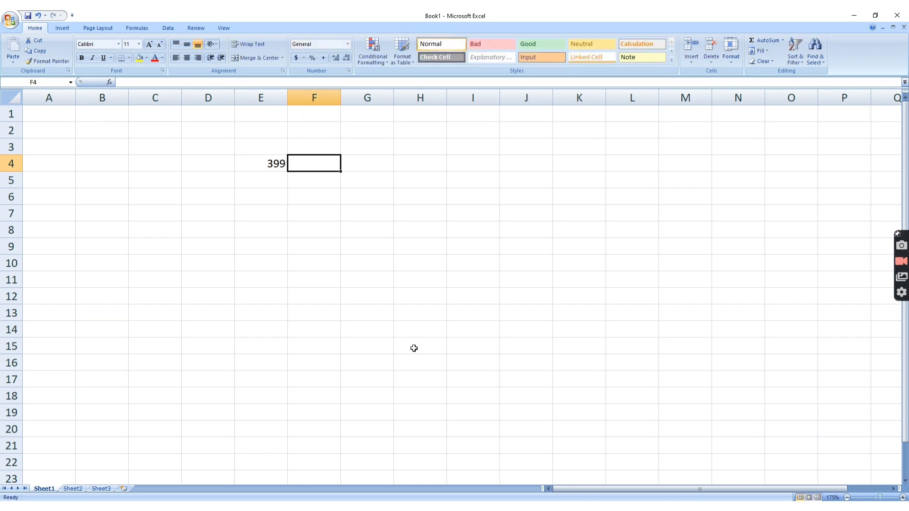
# Label the column above the 399 entry by entering 7700pe in cell E3.
pyautogui.press('Down')
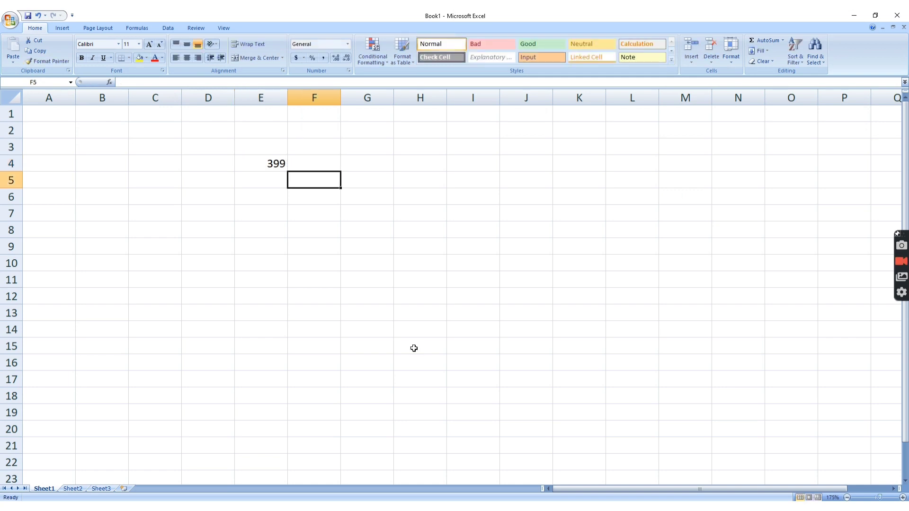
pyautogui.press('Left')
pyautogui.press('Up')
pyautogui.press('Up')
pyautogui.press('Right')
pyautogui.press('Down')
pyautogui.press('Left')
pyautogui.press('Up')
pyautogui.write('7700pe')
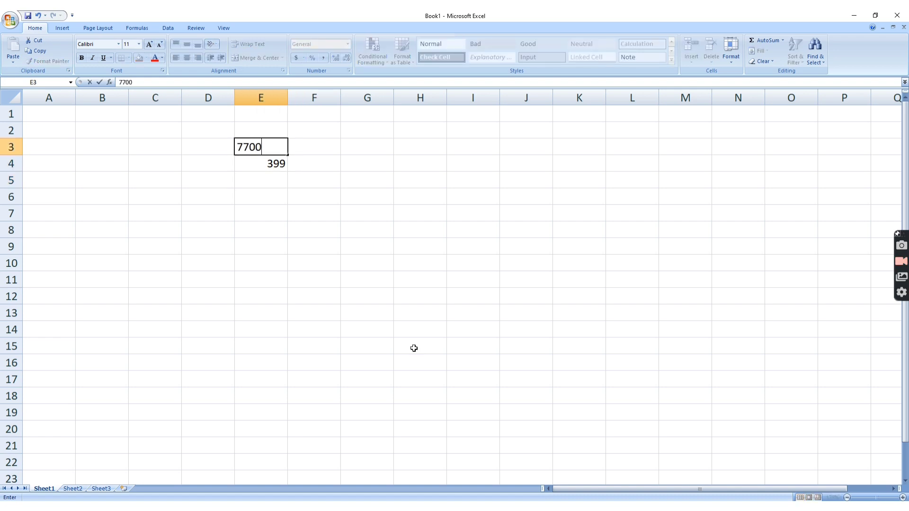
pyautogui.press('Tab')
# Add the column headings 7600pe, 8000ce and 8100 in cells F3, G3 and H3.
pyautogui.write('7')
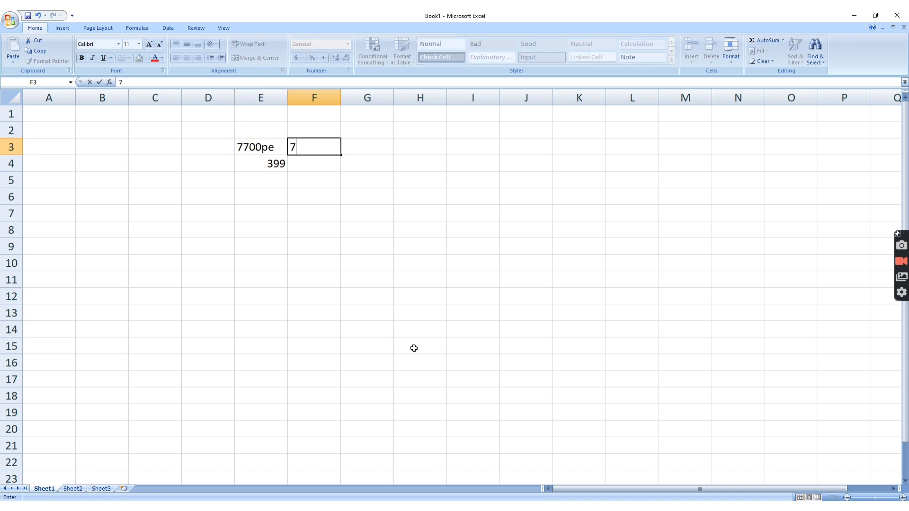
pyautogui.write('600pe')
pyautogui.press('Tab')
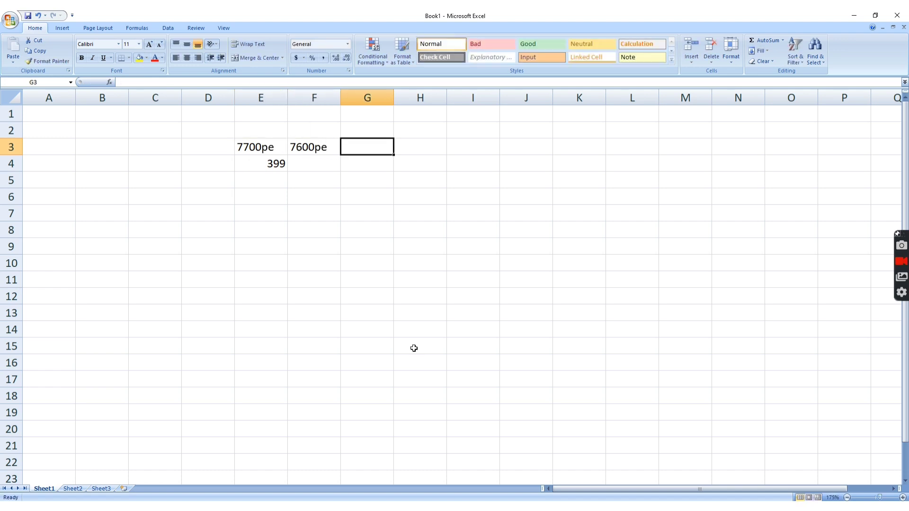
pyautogui.write('8000ce')
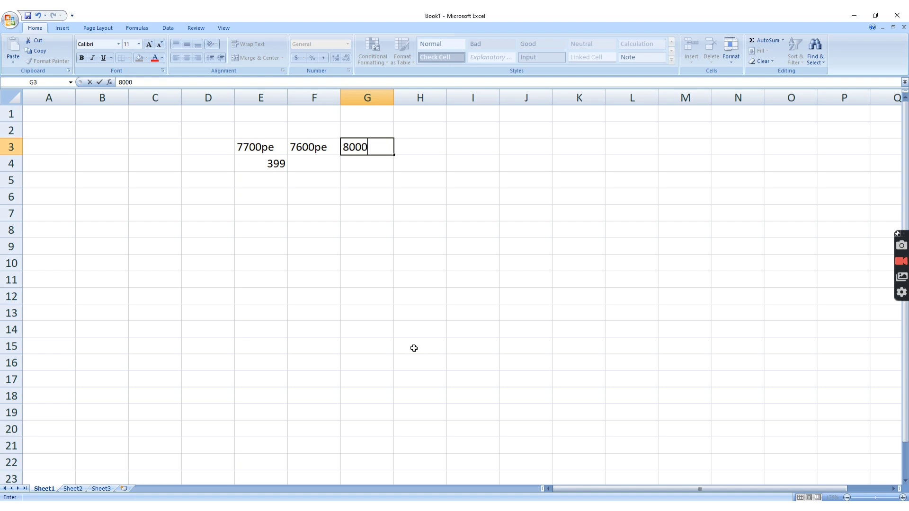
pyautogui.press('Tab')
pyautogui.write('8100')
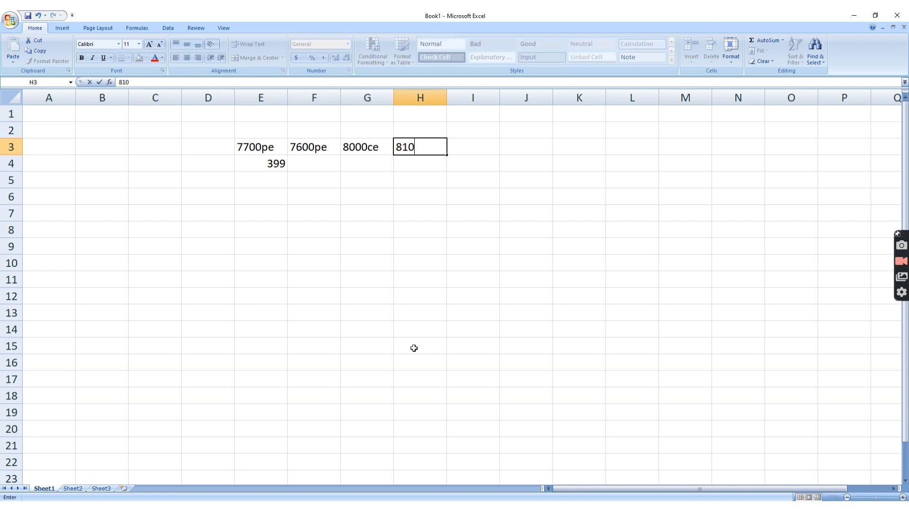
pyautogui.press('Return')
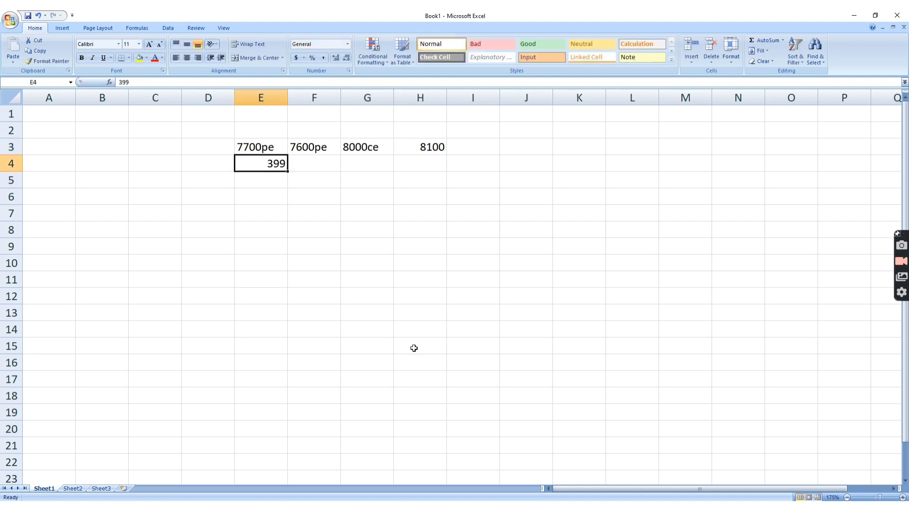
# Look up the 7600 PE price around 25/08/2022 18:55 on its Kite chart and enter 351 in cell F4 of the Excel sheet.
pyautogui.press('Tab')
pyautogui.hotkey('alt', 'Tab')
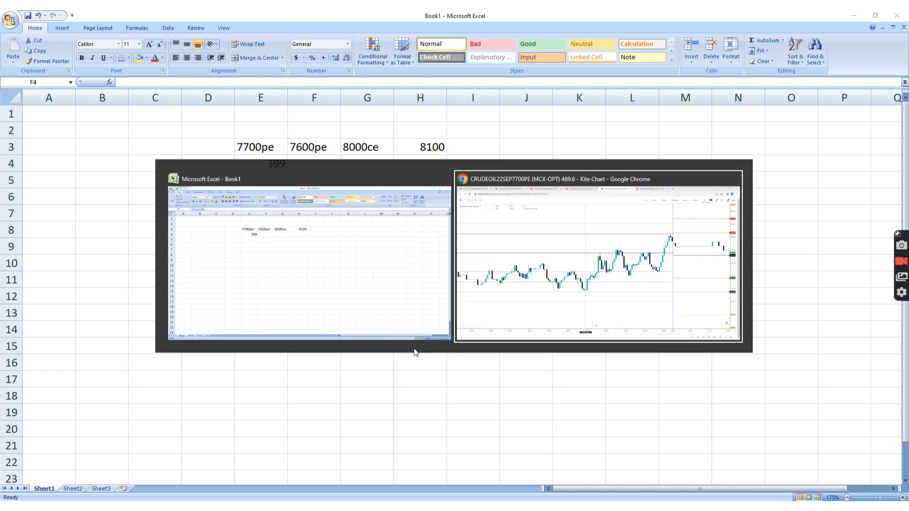
pyautogui.click(414, 16)
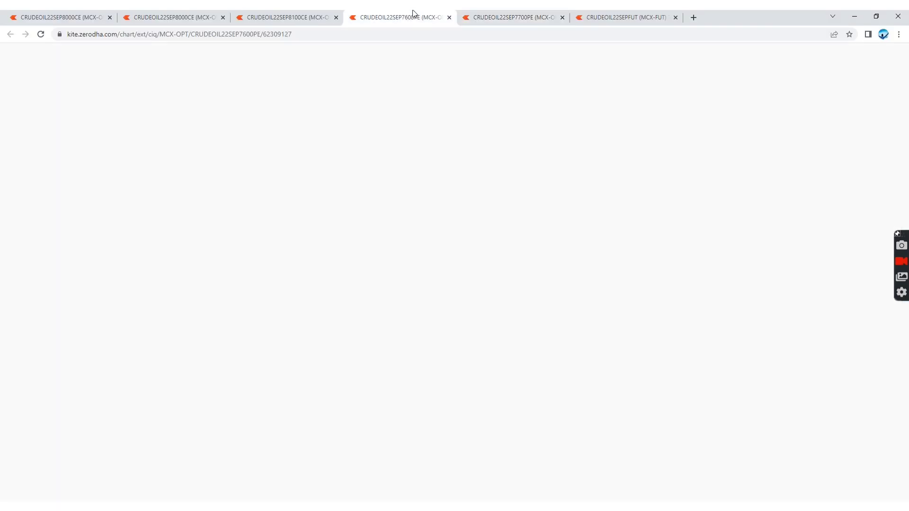
pyautogui.hscroll(-5, 662, 299)
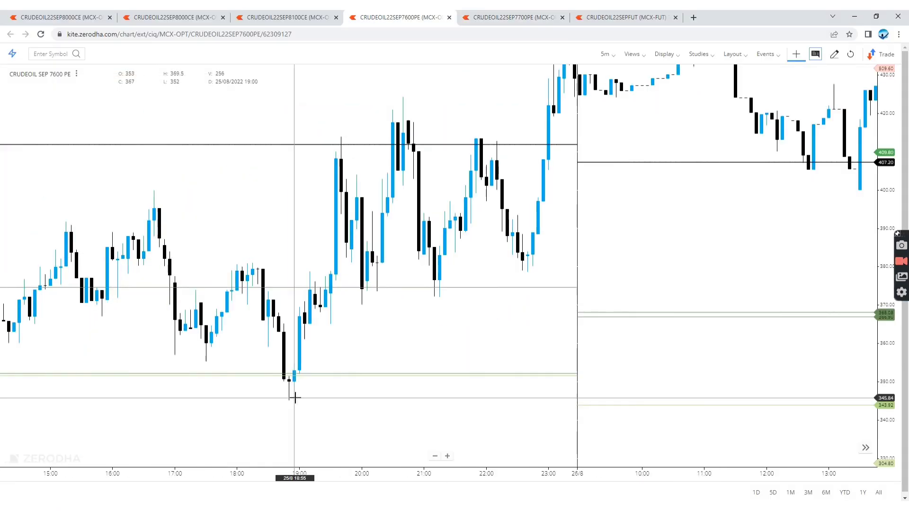
pyautogui.hotkey('alt', 'Tab')
pyautogui.write('3')
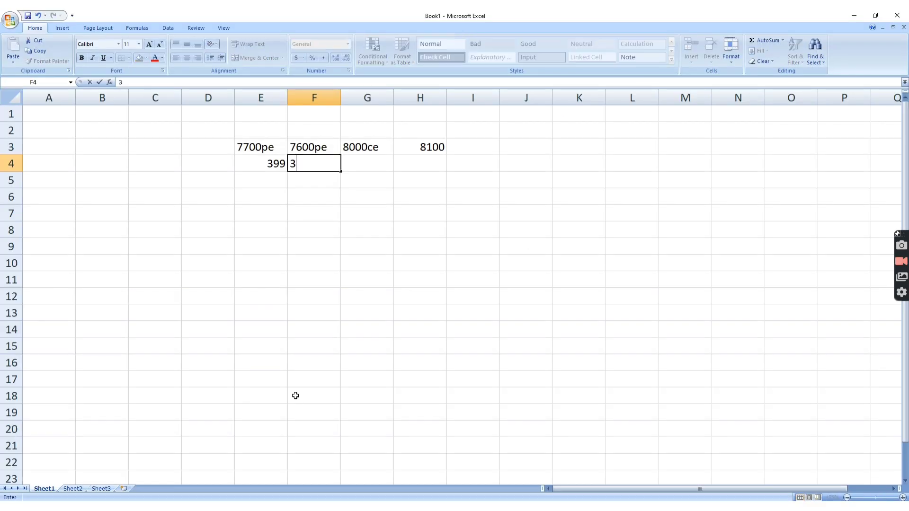
pyautogui.write('51')
pyautogui.press('Tab')
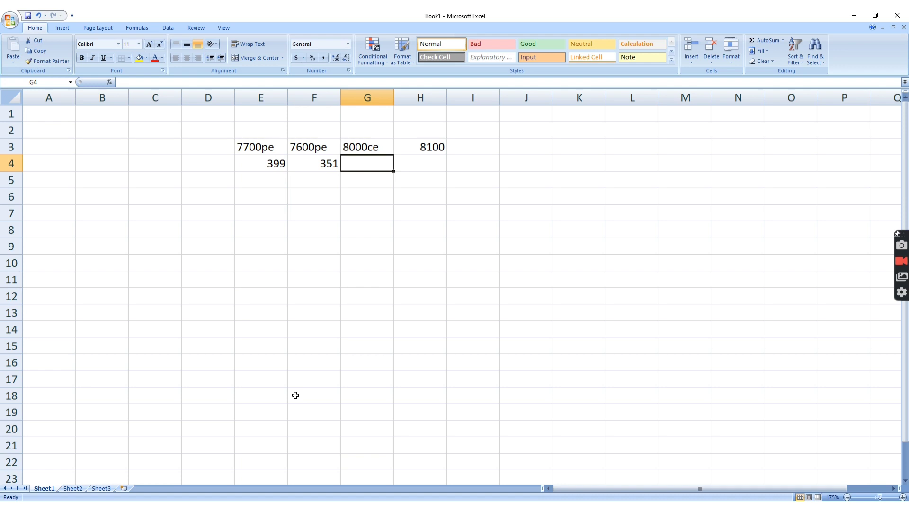
# Look up the 8100 CE price at 25/08/2022 18:55 on its Kite chart and enter 184 in cells G4 and H4 in Excel.
pyautogui.hotkey('alt', 'Tab')
pyautogui.click(284, 17)
pyautogui.moveTo(448, 272); pyautogui.dragTo(385, 282)
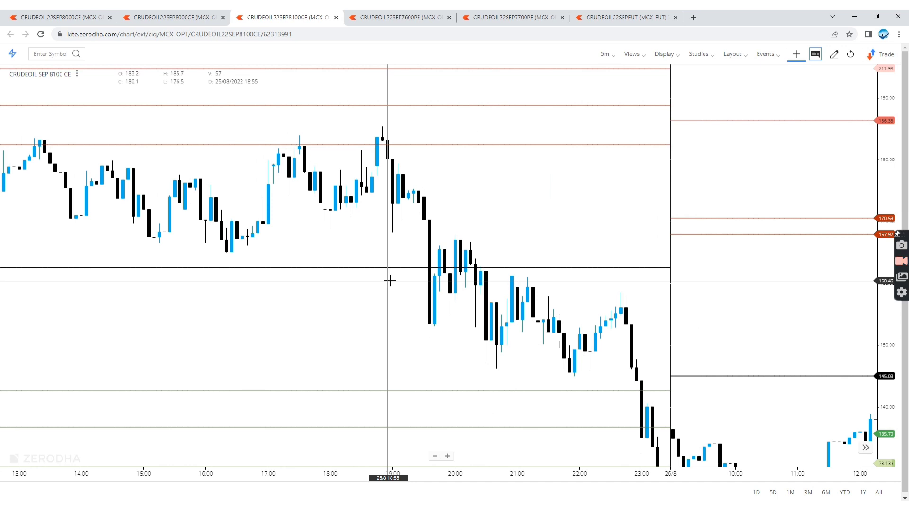
pyautogui.hotkey('alt', 'Tab')
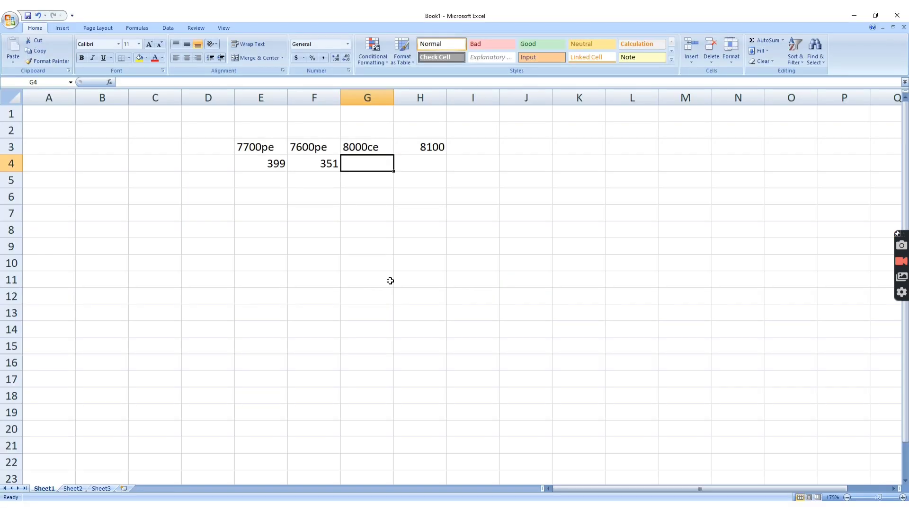
pyautogui.write('184')
pyautogui.press('Tab')
pyautogui.hotkey('alt', 'Tab')
pyautogui.hotkey('alt', 'Tab')
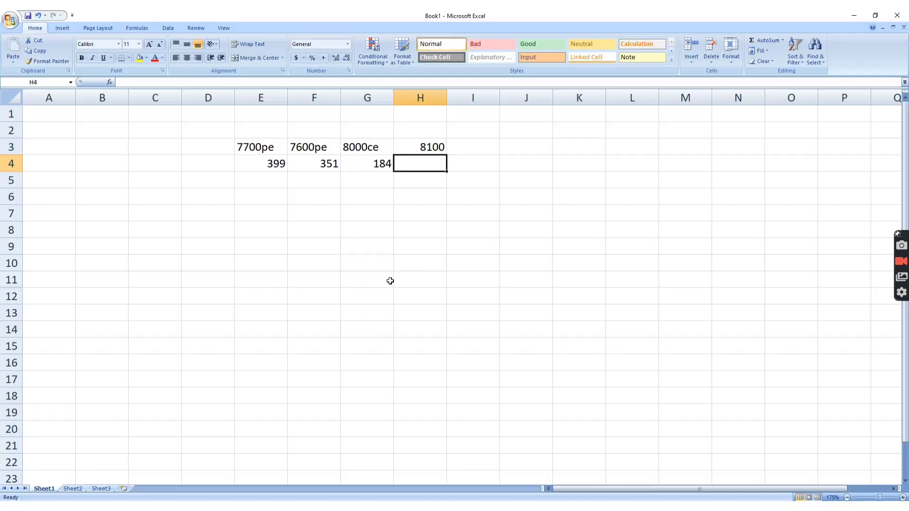
pyautogui.write('184')
pyautogui.press('Tab')
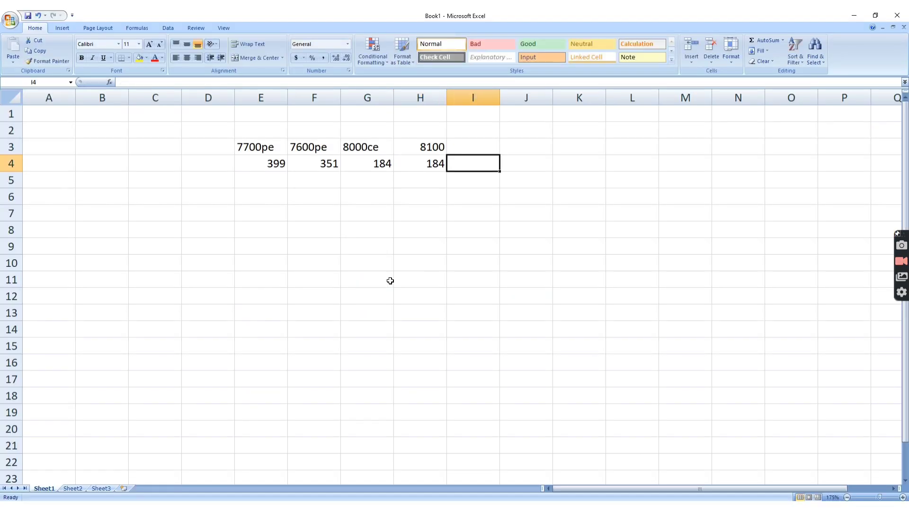
# Look up the 8000 CE price at 25/08/2022 18:55 on its Kite chart and replace the entry in Excel cell G4 with 214.
pyautogui.press('Left')
pyautogui.press('Left')
pyautogui.hotkey('alt', 'Tab')
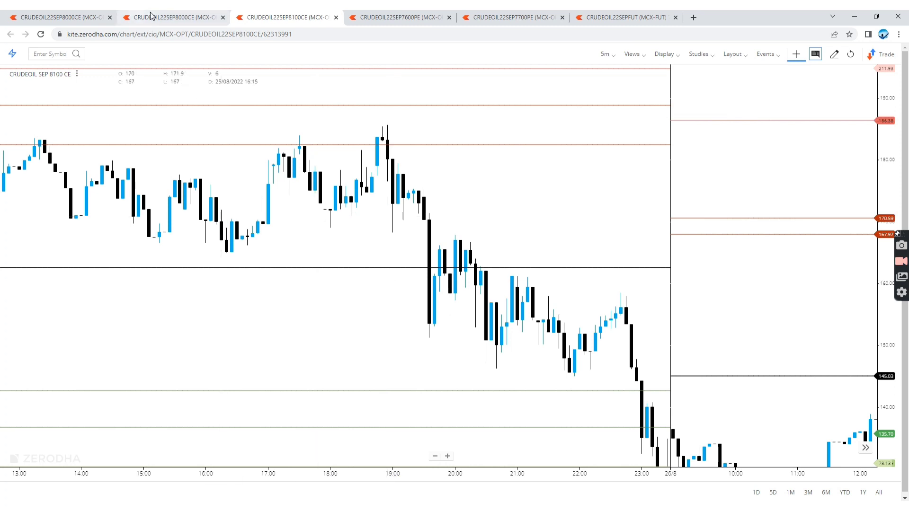
pyautogui.click(183, 17)
pyautogui.hscroll(-10, 378, 327)
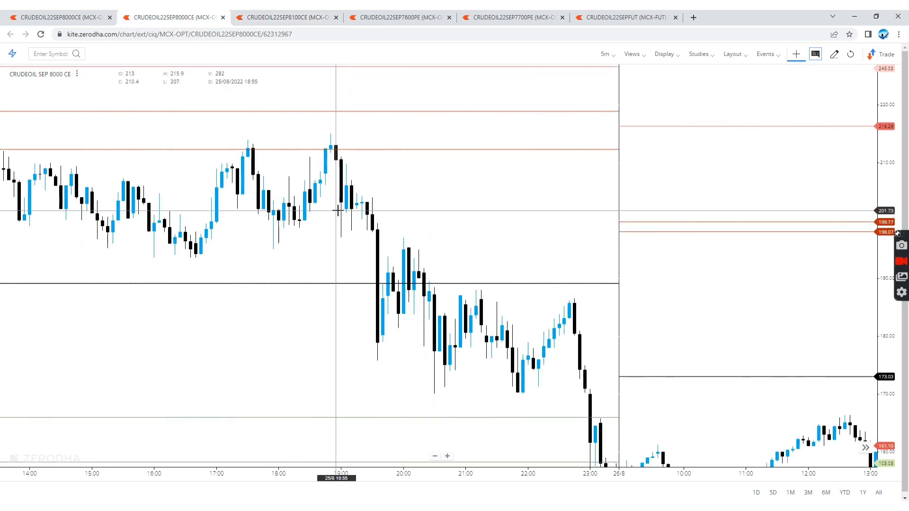
pyautogui.hotkey('alt', 'Tab')
pyautogui.write('14')
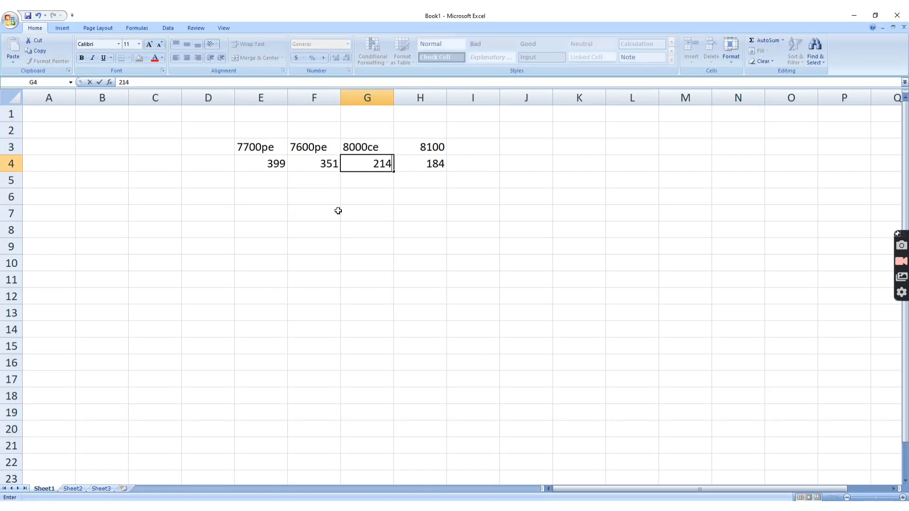
pyautogui.press('Return')
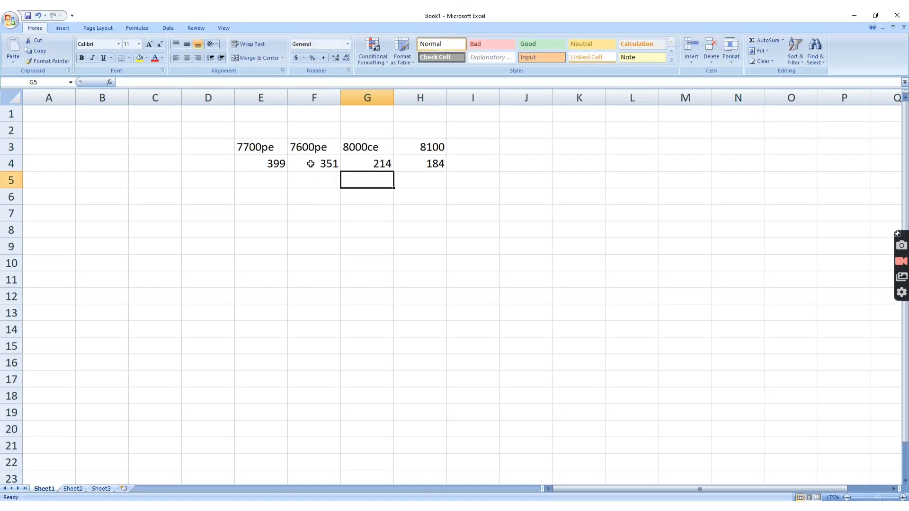
# Look up the 7700 PE price at 25/08/2022 23:15 on its Kite chart and enter 496 in cell E6 of the Excel sheet.
pyautogui.click(270, 178)
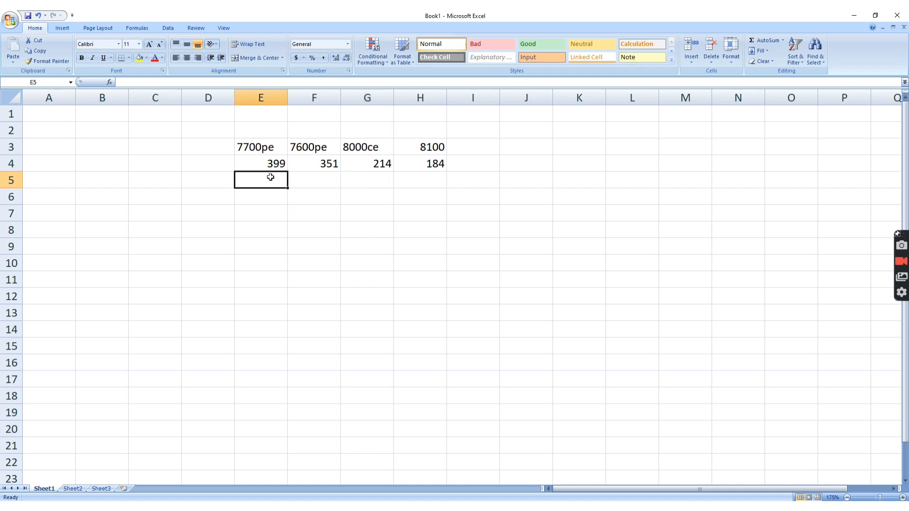
pyautogui.hotkey('alt', 'Tab')
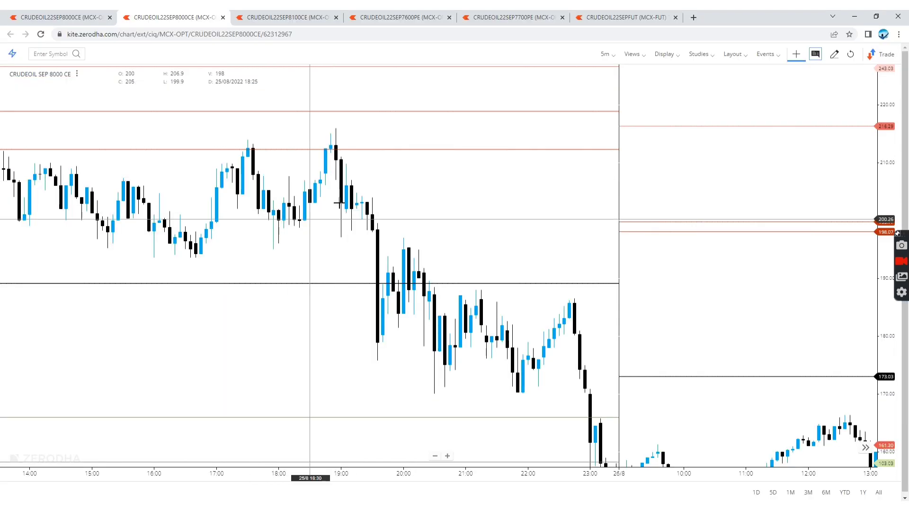
pyautogui.click(542, 13)
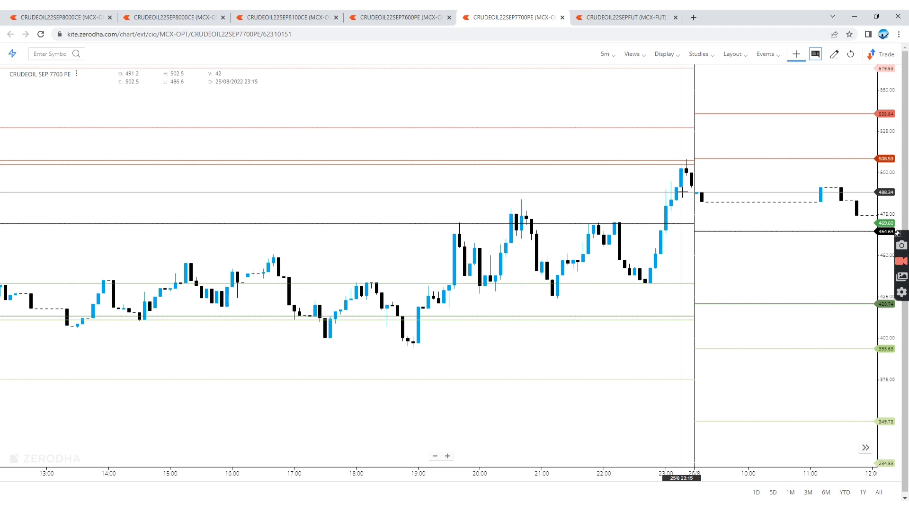
pyautogui.hotkey('alt', 'Tab')
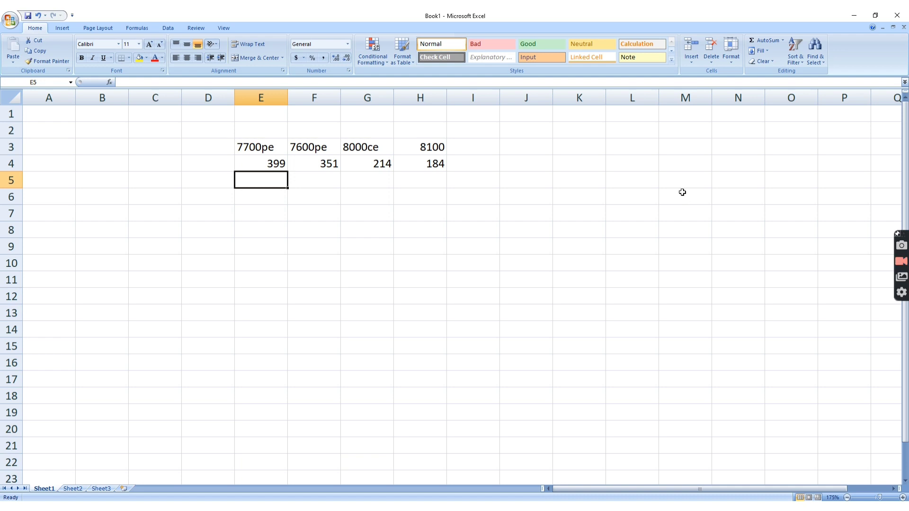
pyautogui.press('Down')
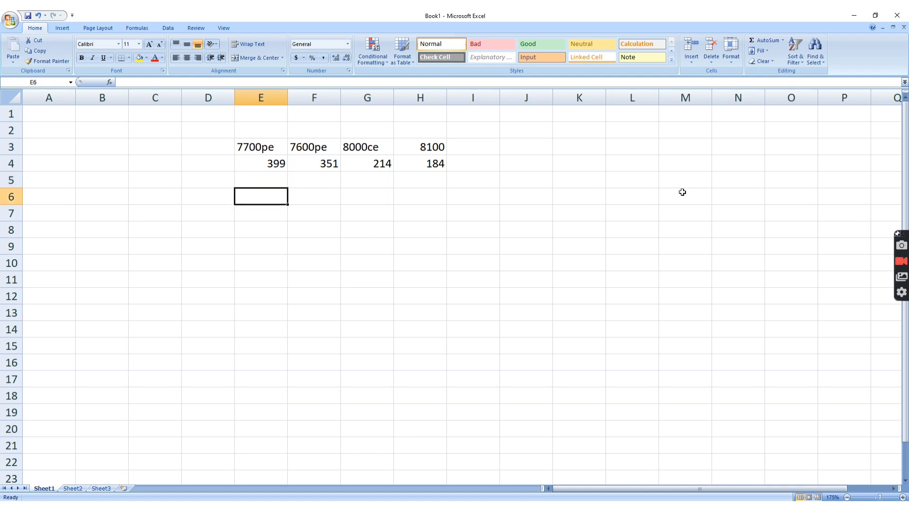
pyautogui.write('496')
pyautogui.press('Right')
pyautogui.press('Left')
pyautogui.click(280, 166)
pyautogui.click(321, 197)
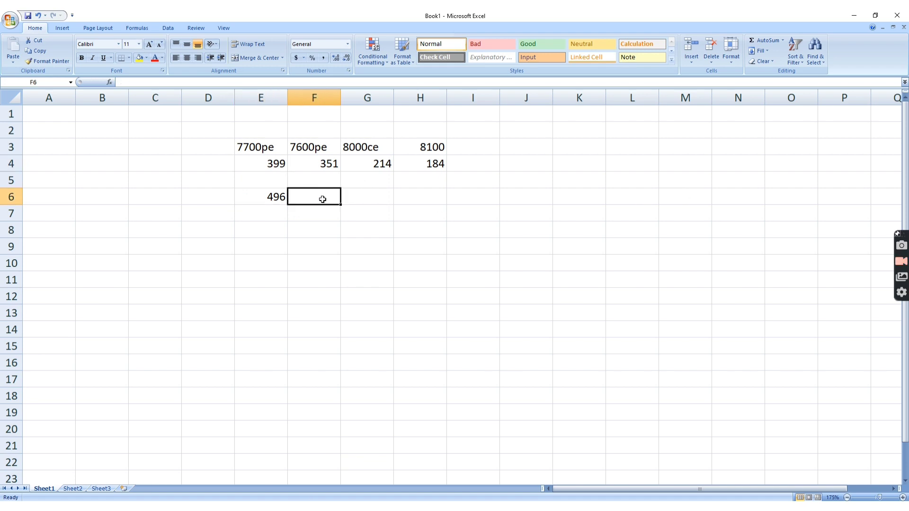
# Look up the 7600 PE price at 25/08/2022 23:15 on its Kite chart and enter 435 in cell F6 of the Excel sheet.
pyautogui.hotkey('alt', 'Tab')
pyautogui.click(415, 13)
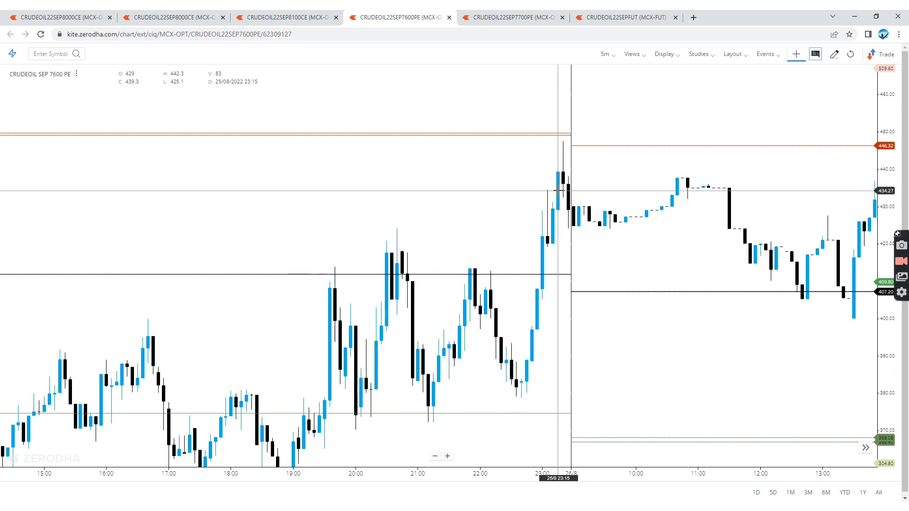
pyautogui.hotkey('alt', 'Tab')
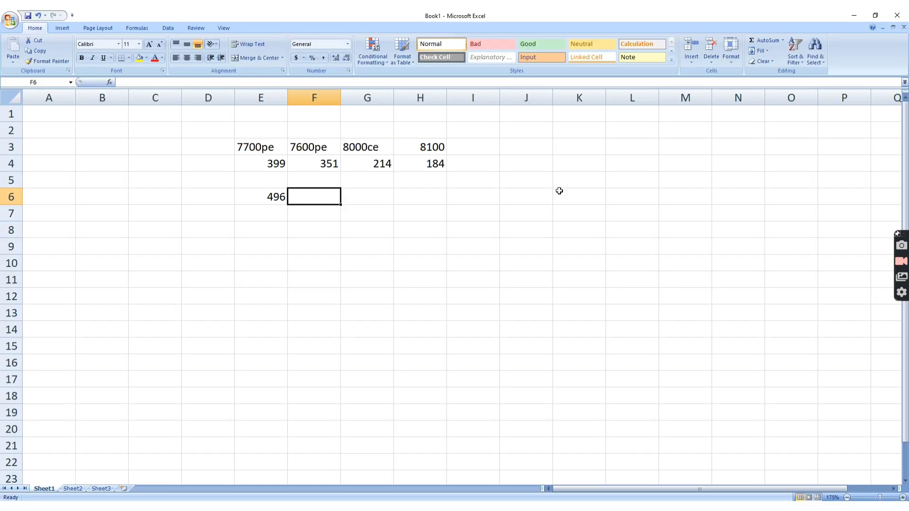
pyautogui.write('435')
pyautogui.press('Tab')
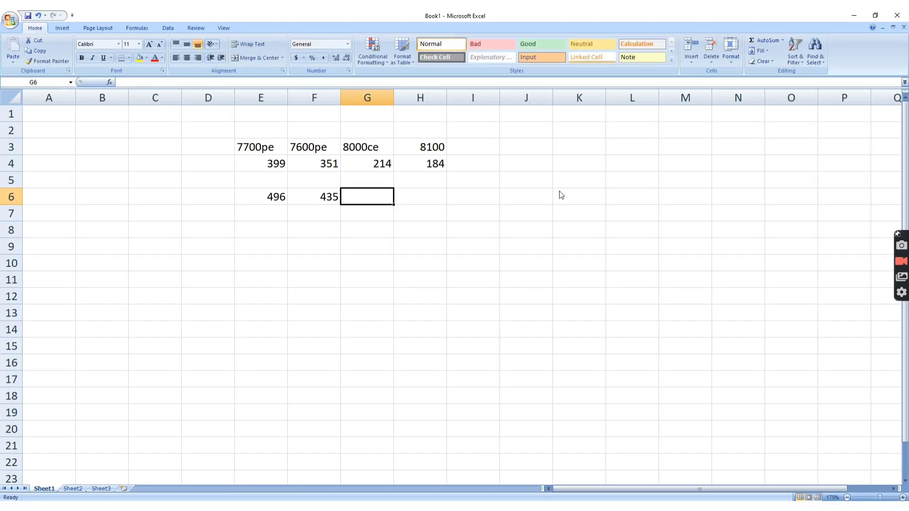
# Look up the 8100 CE price at 25/08/2022 23:20 on its Kite chart and enter 129 in cell H6 of the Excel sheet.
pyautogui.hotkey('alt', 'Tab')
pyautogui.hotkey('ctrl', 'shift', 'Tab')
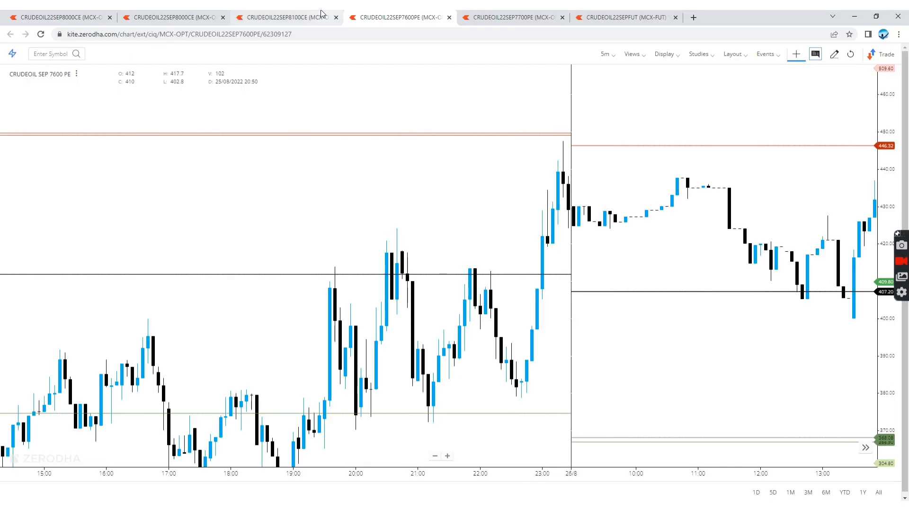
pyautogui.moveTo(661, 339); pyautogui.dragTo(630, 327)
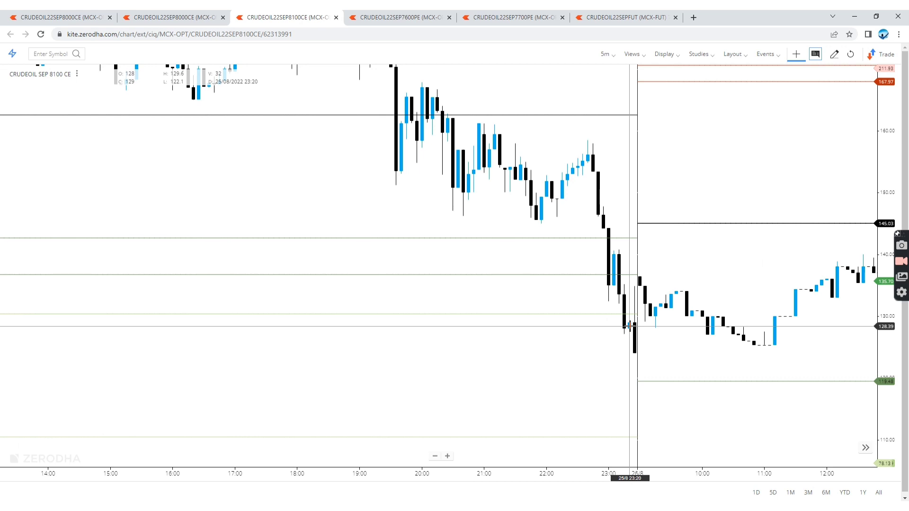
pyautogui.hotkey('alt', 'Tab')
pyautogui.hotkey('alt', 'Tab')
pyautogui.hotkey('alt', 'Tab')
pyautogui.hotkey('alt', 'Tab')
pyautogui.hotkey('alt', 'Tab')
pyautogui.press('Right')
pyautogui.write('129')
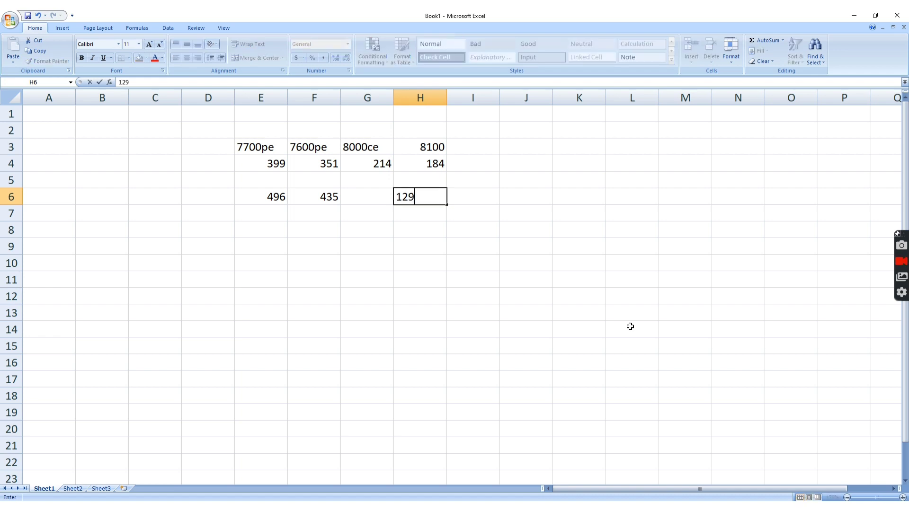
pyautogui.press('Left')
# Look up the 8000 CE price at 25/08/2022 23:20 on its Kite chart and enter 153 in Excel cell G6, finishing on cell E6.
pyautogui.hotkey('alt', 'Tab')
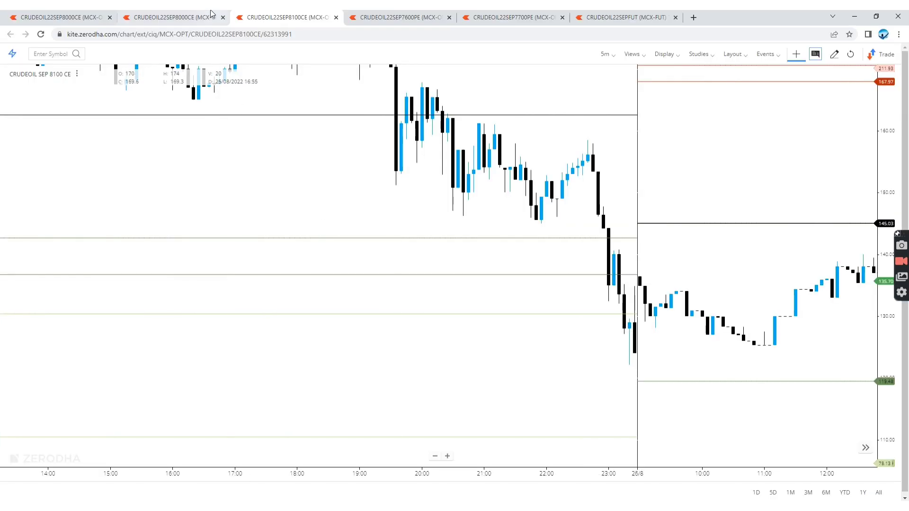
pyautogui.click(173, 17)
pyautogui.moveTo(712, 345); pyautogui.dragTo(721, 217)
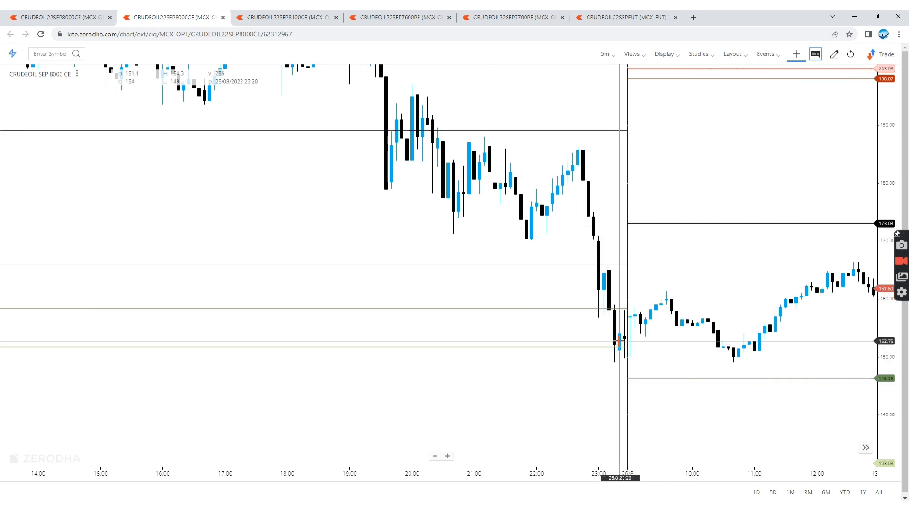
pyautogui.hotkey('alt', 'Tab')
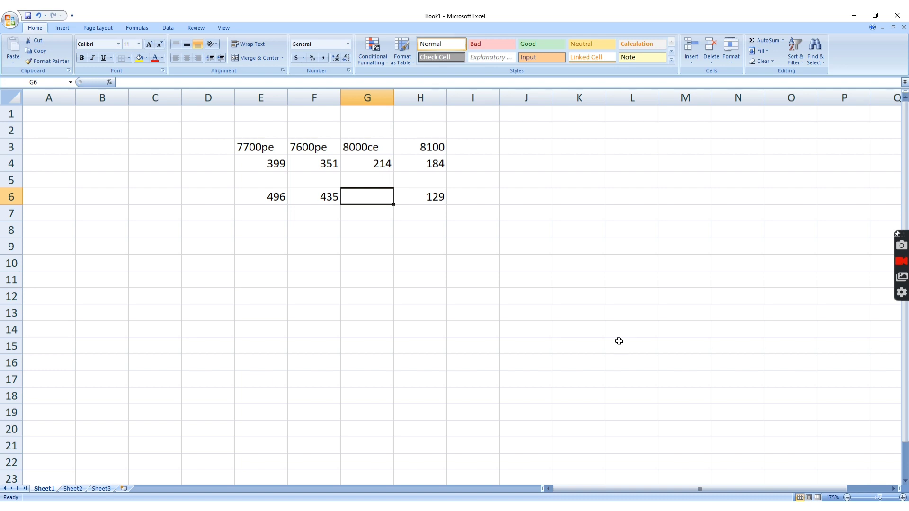
pyautogui.write('153')
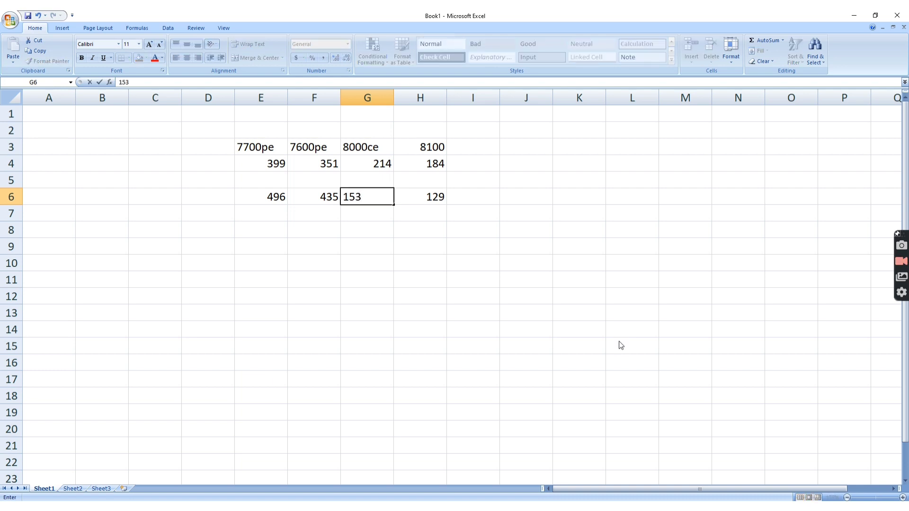
pyautogui.press('Right')
pyautogui.press('Up')
pyautogui.press('Left')
pyautogui.press('Down')
pyautogui.press('Left')
pyautogui.press('Left')
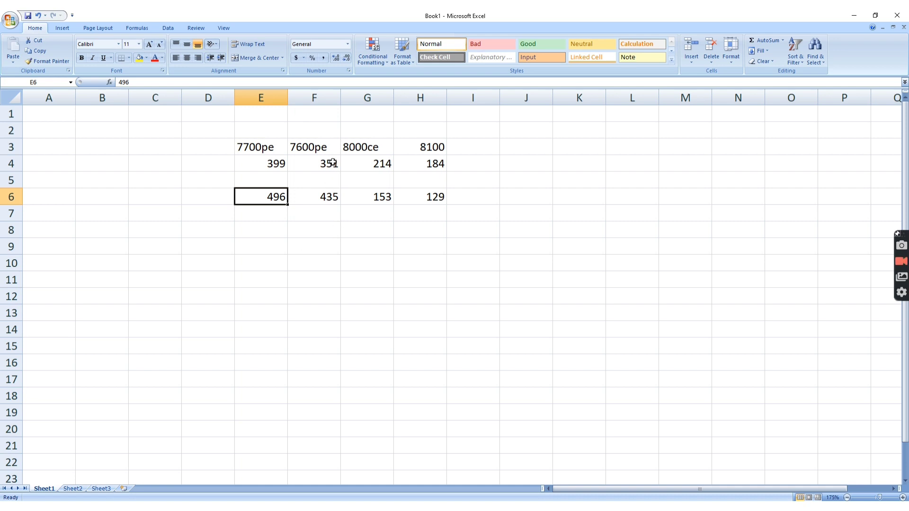
# Add up the 7600 PE and 8000 CE prices in rows 4 and 6, entering 565 in F7 and 588 in G7.
pyautogui.moveTo(330, 162); pyautogui.dragTo(360, 166)
pyautogui.moveTo(331, 197); pyautogui.dragTo(366, 195)
pyautogui.click(365, 227)
pyautogui.click(321, 215)
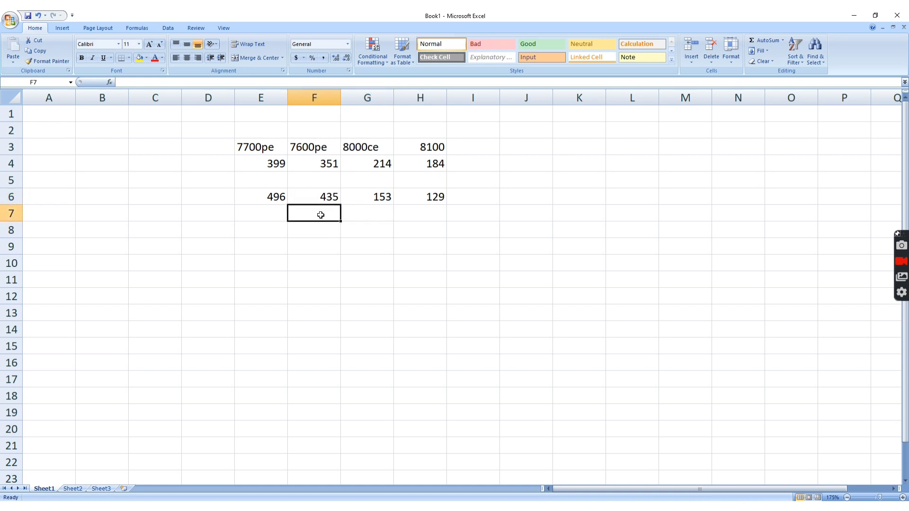
pyautogui.write('565')
pyautogui.press('Tab')
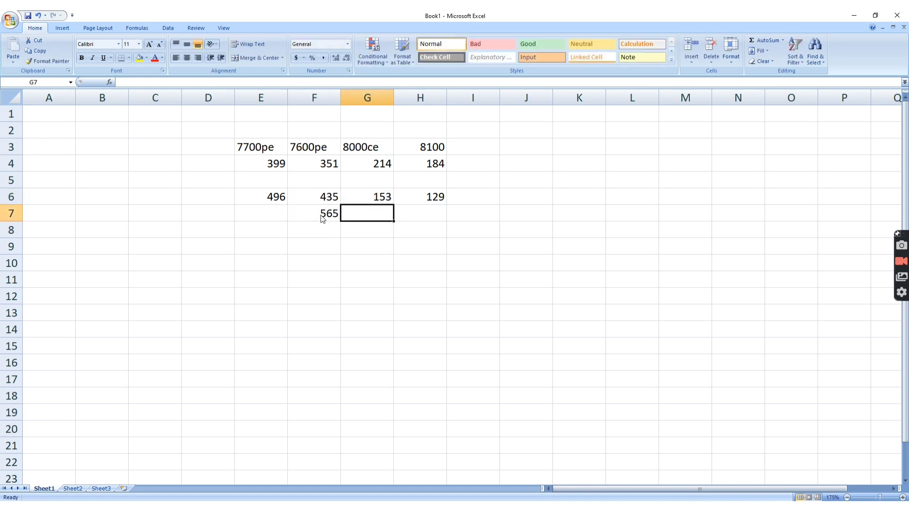
pyautogui.write('588')
pyautogui.press('Return')
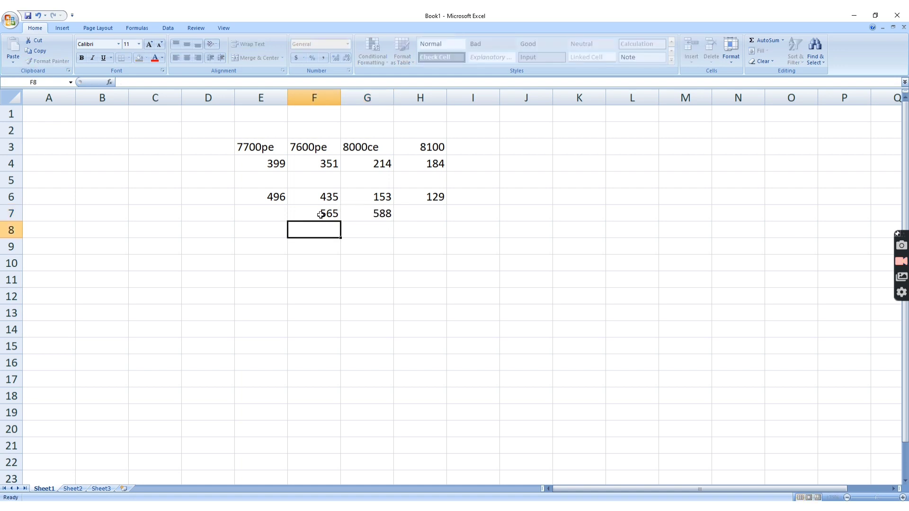
# Add up the 7700 PE and 8100 CE prices in E4 and H4 and enter 583 in cell J6.
pyautogui.click(277, 167)
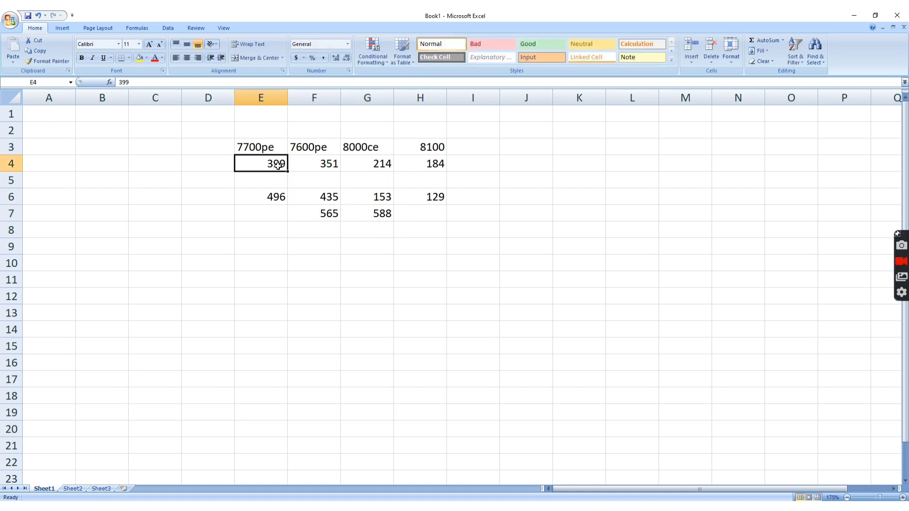
pyautogui.click(332, 169)
pyautogui.click(269, 164)
pyautogui.keyDown('ctrl'); pyautogui.click(441, 163); pyautogui.keyUp('ctrl')
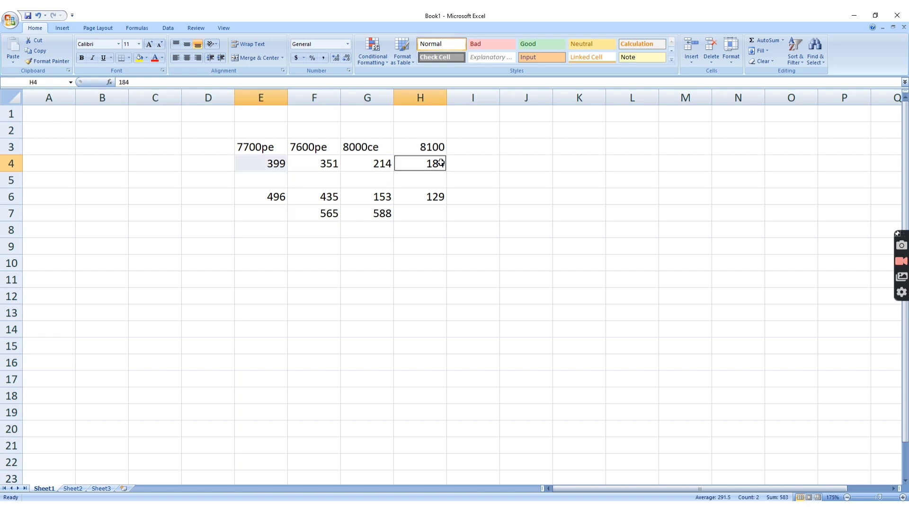
pyautogui.click(543, 200)
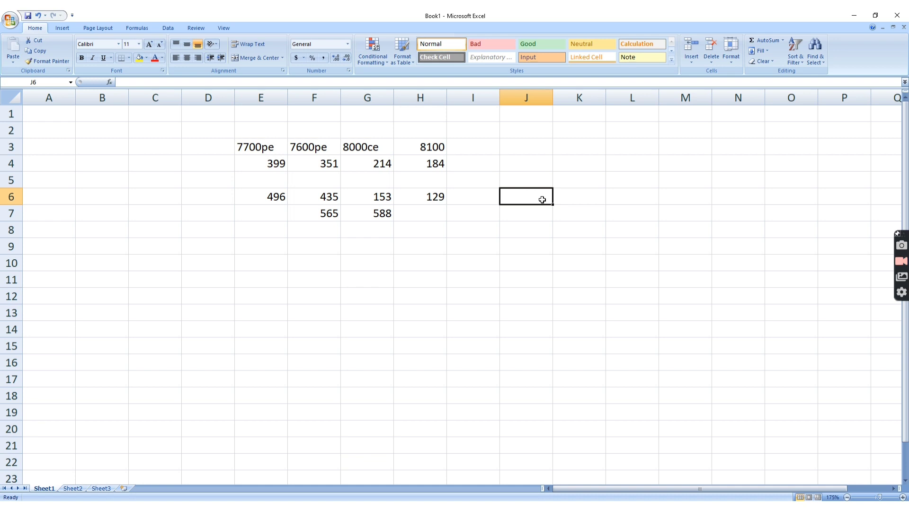
pyautogui.write('583')
pyautogui.press('Return')
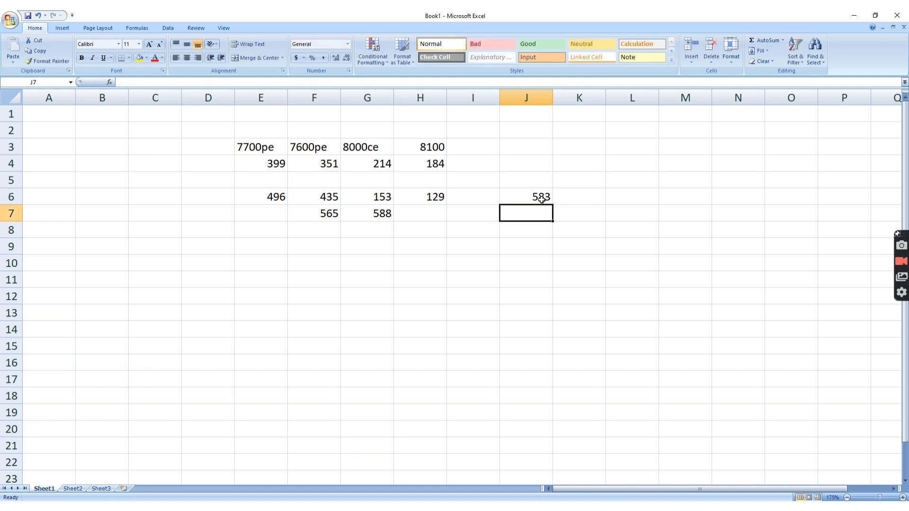
# Add up the 7700 PE and 8100 CE prices in E6 and H6 and enter 625 in cell J7.
pyautogui.click(275, 201)
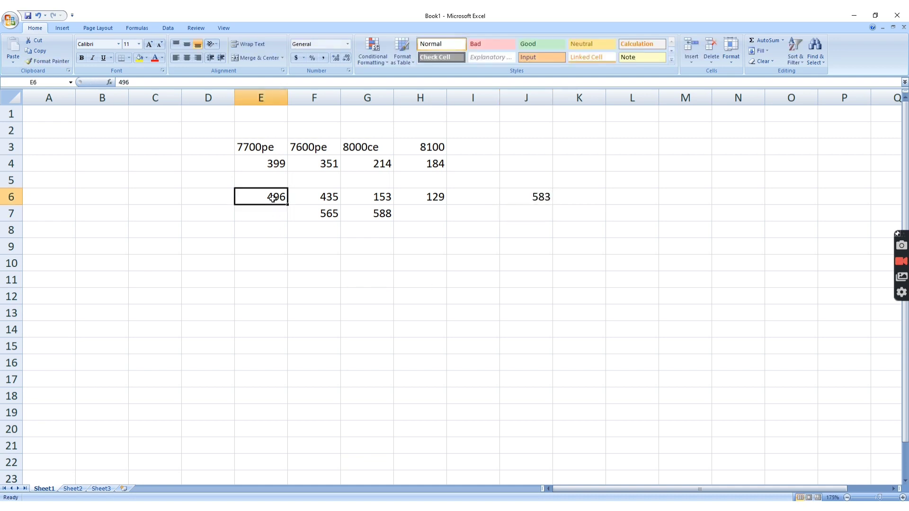
pyautogui.keyDown('ctrl'); pyautogui.click(434, 197); pyautogui.keyUp('ctrl')
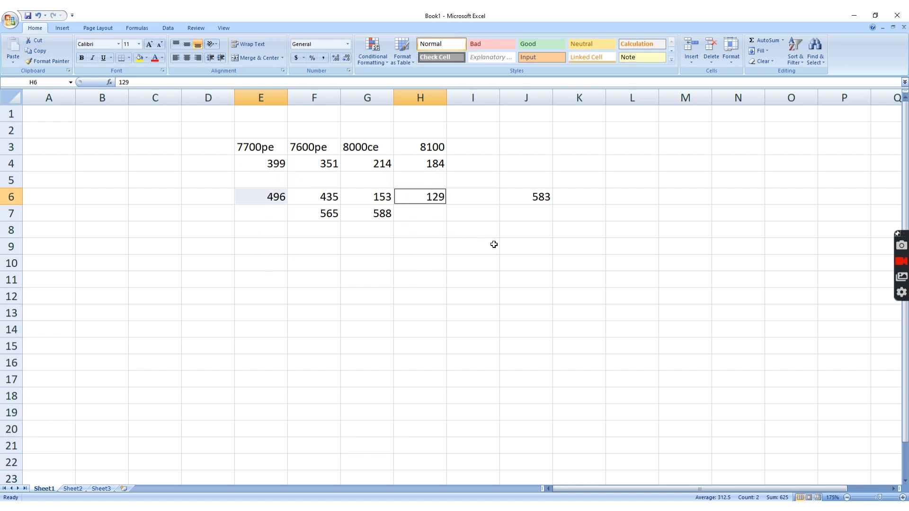
pyautogui.click(536, 216)
pyautogui.write('625')
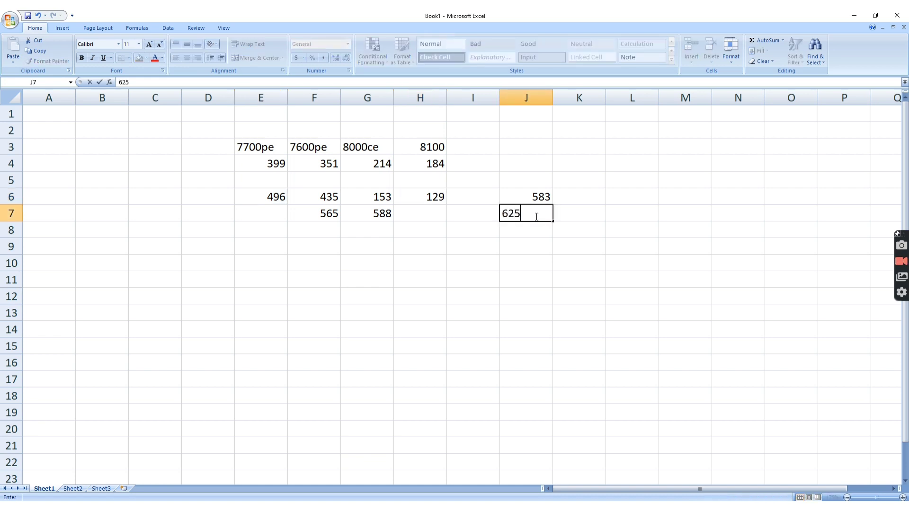
pyautogui.press('Return')
# Change the first-time total in cell J6 to -583.
pyautogui.doubleClick(524, 197)
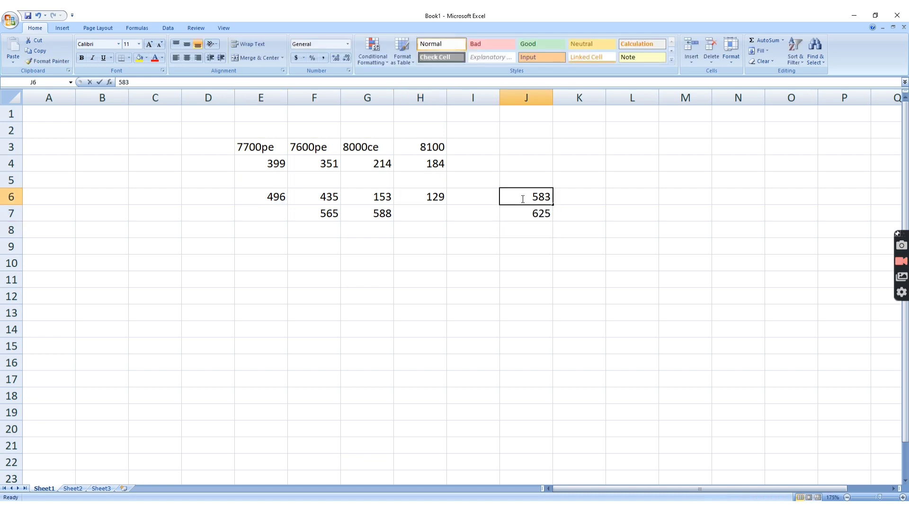
pyautogui.write('-')
pyautogui.press('Return')
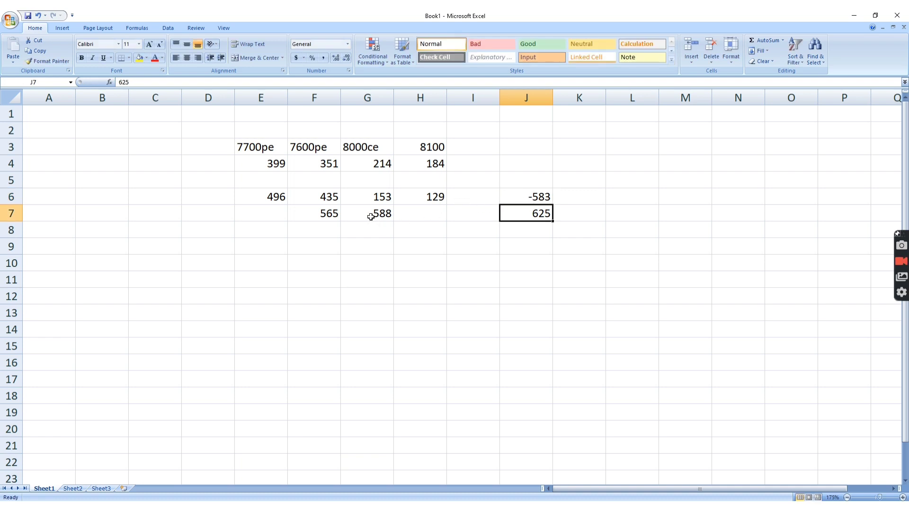
# Change the first-time total of the 7600 PE and 8000 CE pair in cell F7 to -565.
pyautogui.doubleClick(371, 214)
pyautogui.press('Return')
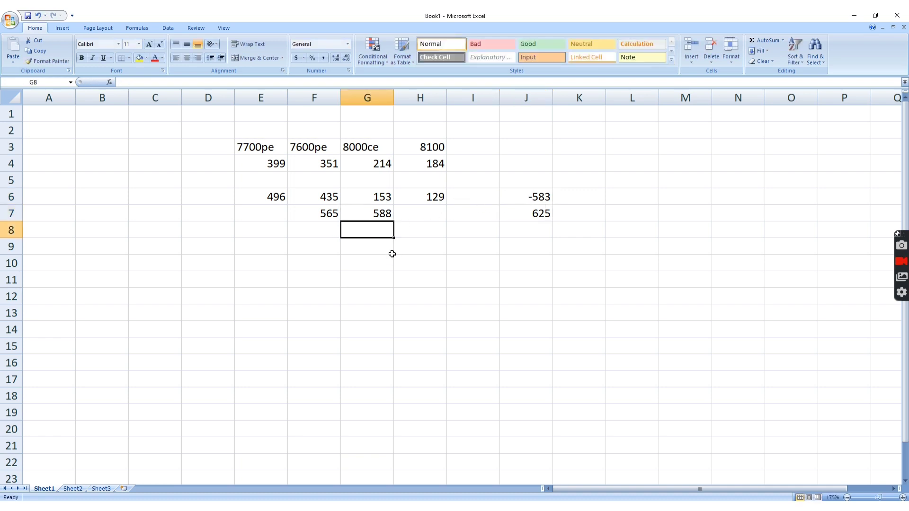
pyautogui.press('Up')
pyautogui.press('Left')
pyautogui.press('F2')
pyautogui.press('Left')
pyautogui.press('Left')
pyautogui.write('-')
pyautogui.press('Return')
# Check the net difference of each option pair by summing F7:G7 and J6:J7.
pyautogui.moveTo(332, 213); pyautogui.dragTo(367, 213)
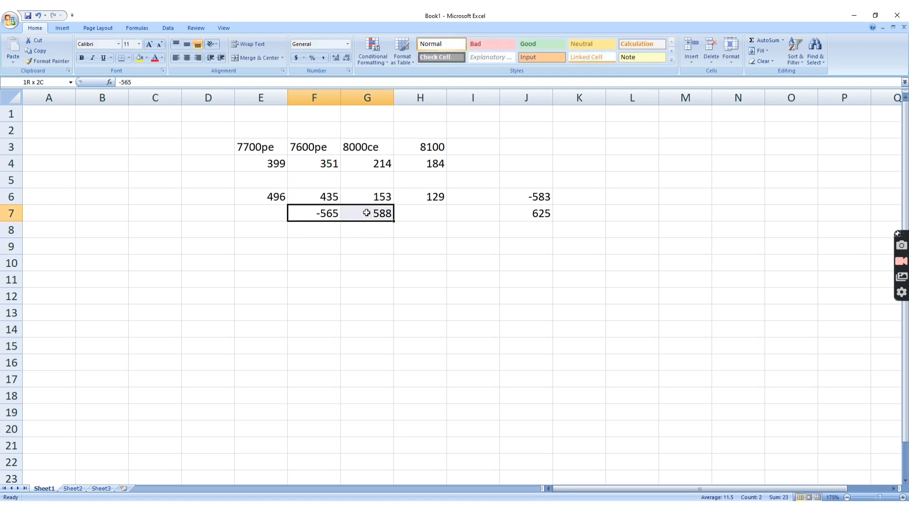
pyautogui.moveTo(536, 197); pyautogui.dragTo(535, 212)
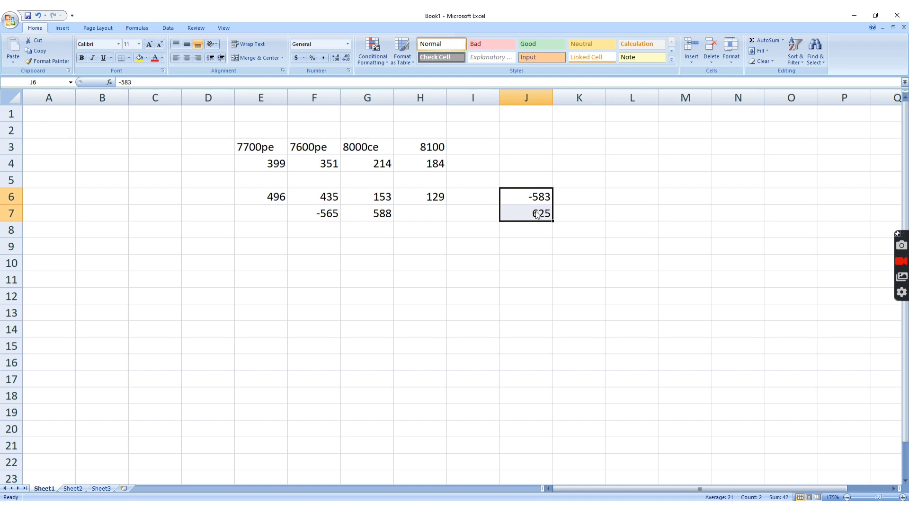
pyautogui.click(519, 265)
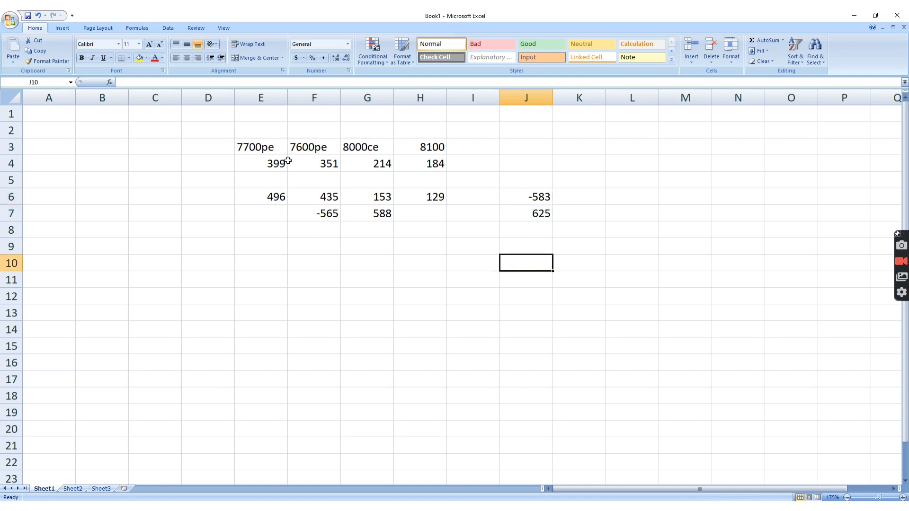
# Add up the 7600 PE and 8100 CE prices in F4 and H4 and enter -535 in cell J12.
pyautogui.click(327, 167)
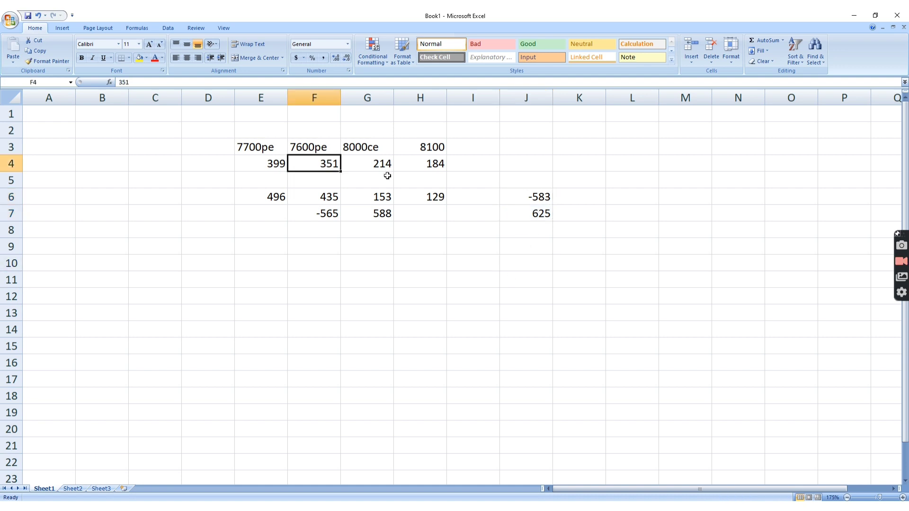
pyautogui.keyDown('ctrl'); pyautogui.click(431, 165); pyautogui.keyUp('ctrl')
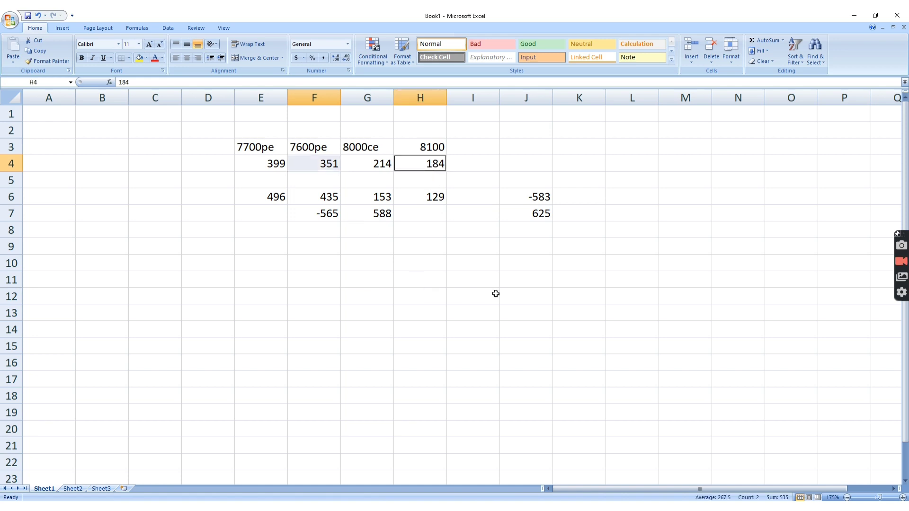
pyautogui.click(525, 299)
pyautogui.write('535')
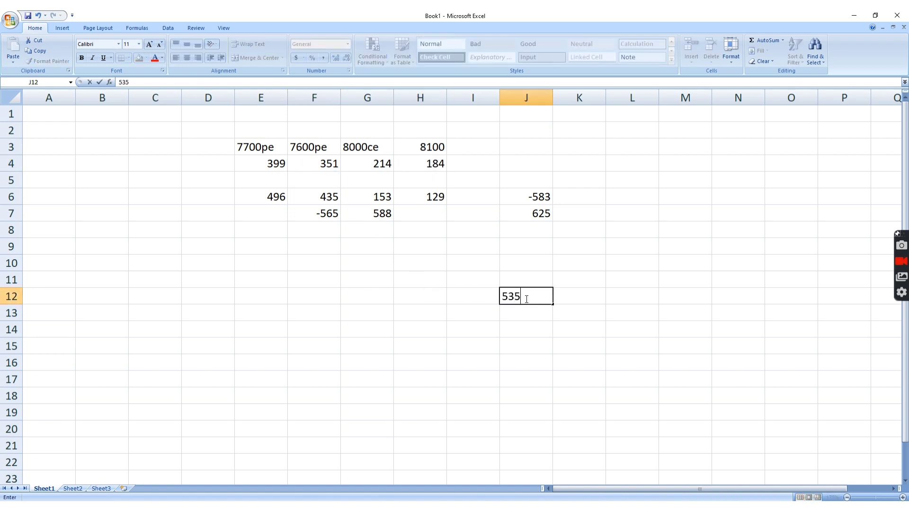
pyautogui.press('Left')
pyautogui.press('Left')
pyautogui.press('Right')
pyautogui.press('Right')
pyautogui.press('F2')
pyautogui.write('-')
pyautogui.press('Return')
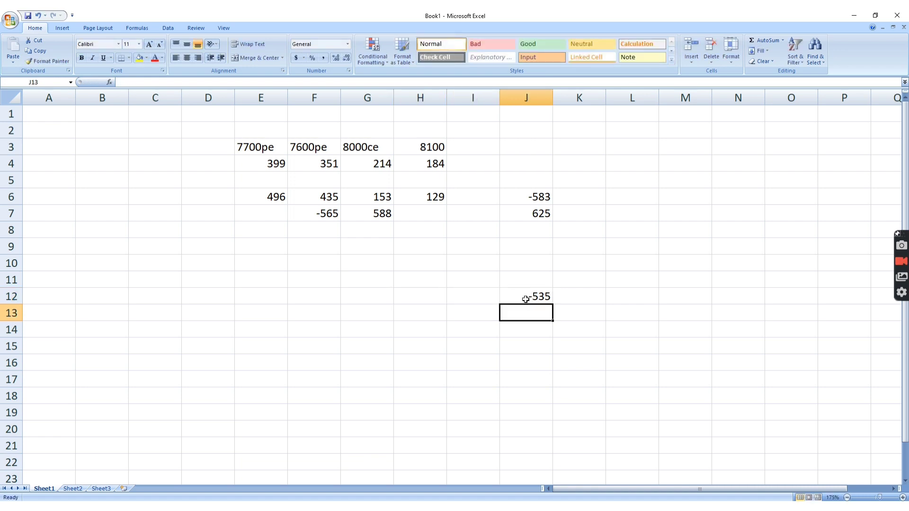
# Add up the 7600 PE and 8100 CE prices in F6 and H6 and enter 564 in cell J13.
pyautogui.click(322, 196)
pyautogui.keyDown('ctrl'); pyautogui.click(434, 196); pyautogui.keyUp('ctrl')
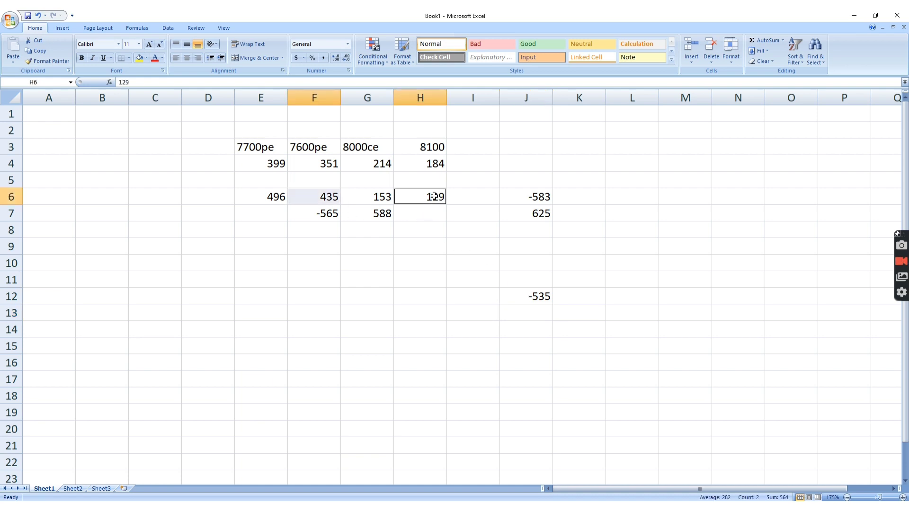
pyautogui.click(541, 316)
pyautogui.write('564')
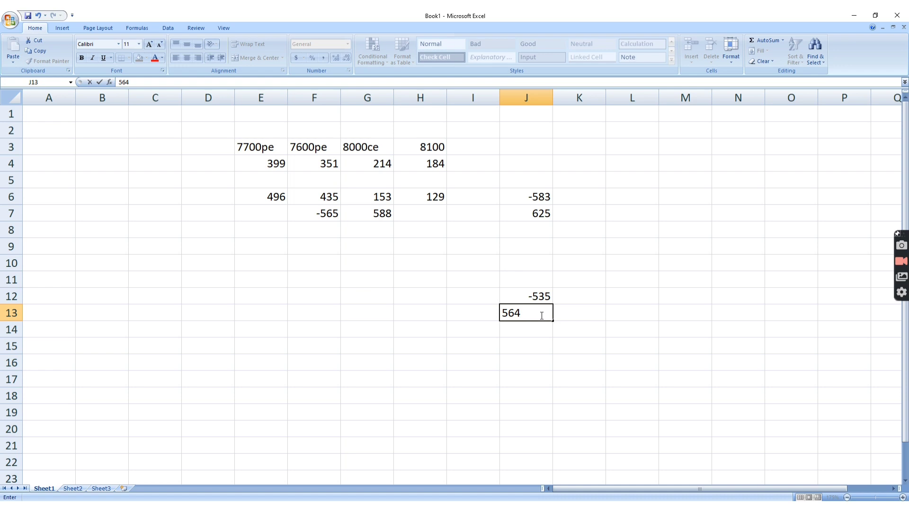
pyautogui.press('Return')
# Compare the net differences of the three pairs by summing J11:J13, F7:G7 and J6:J7.
pyautogui.moveTo(535, 280); pyautogui.dragTo(539, 317)
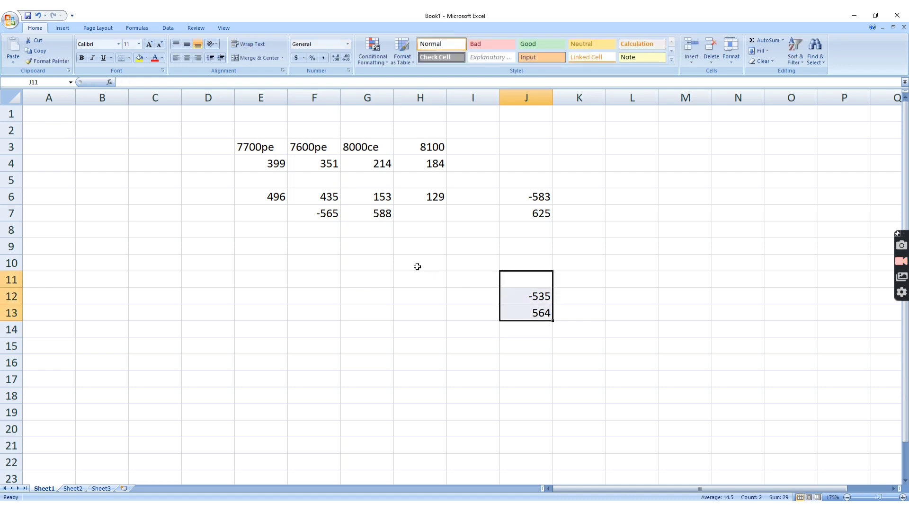
pyautogui.moveTo(330, 214); pyautogui.dragTo(372, 213)
pyautogui.click(536, 203)
pyautogui.moveTo(536, 205); pyautogui.dragTo(536, 212)
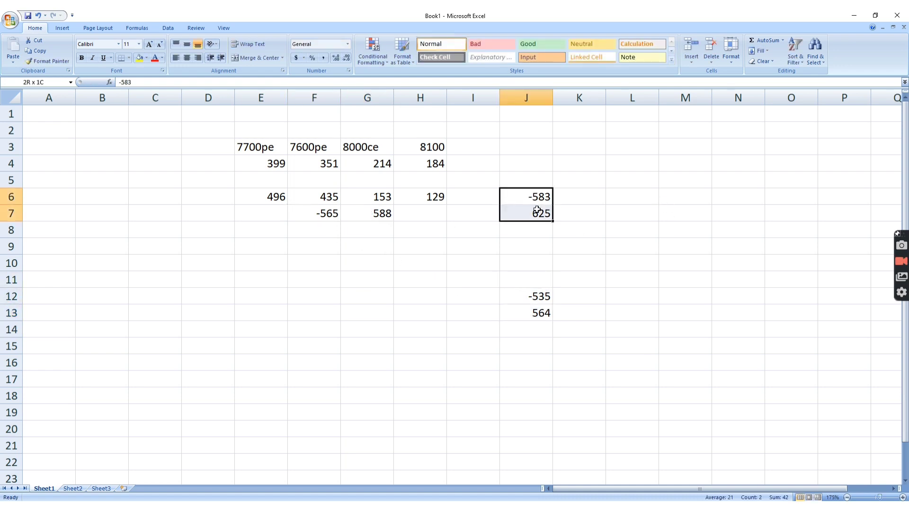
pyautogui.click(532, 252)
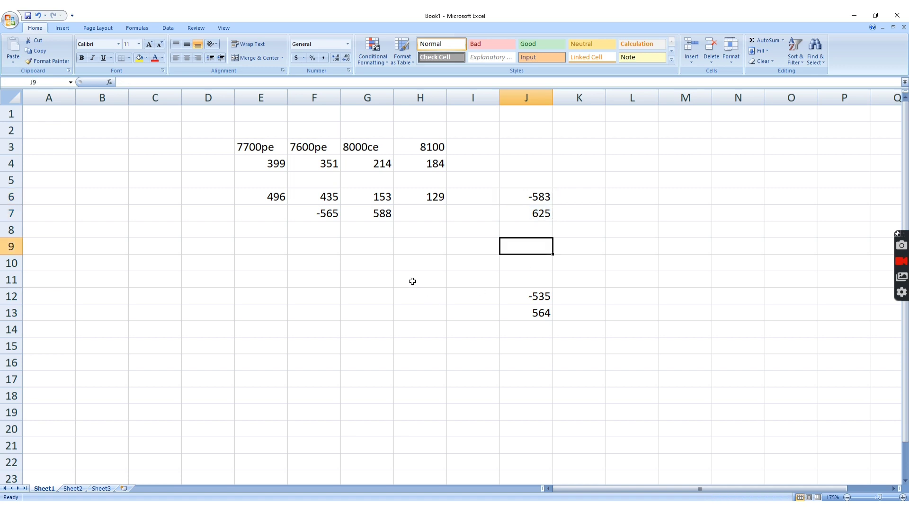
# Enter 30 in cell H10.
pyautogui.click(414, 265)
pyautogui.write('30')
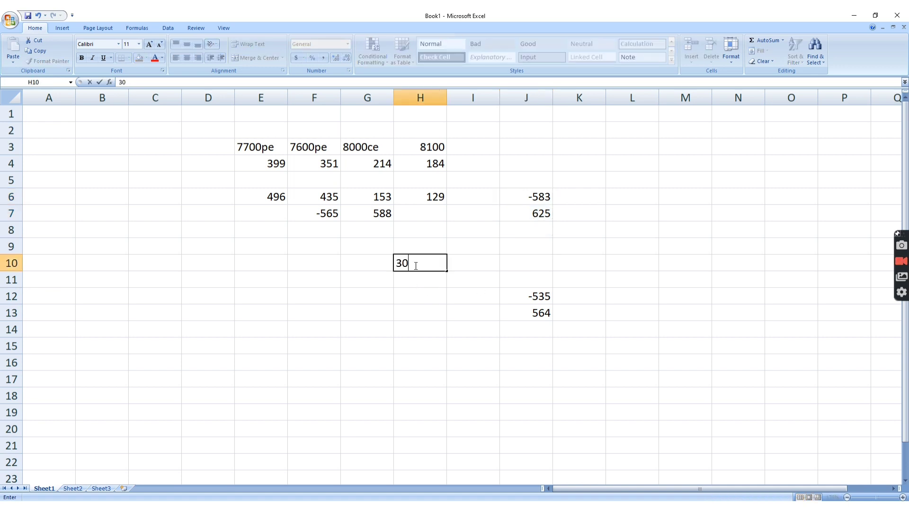
pyautogui.press('Return')
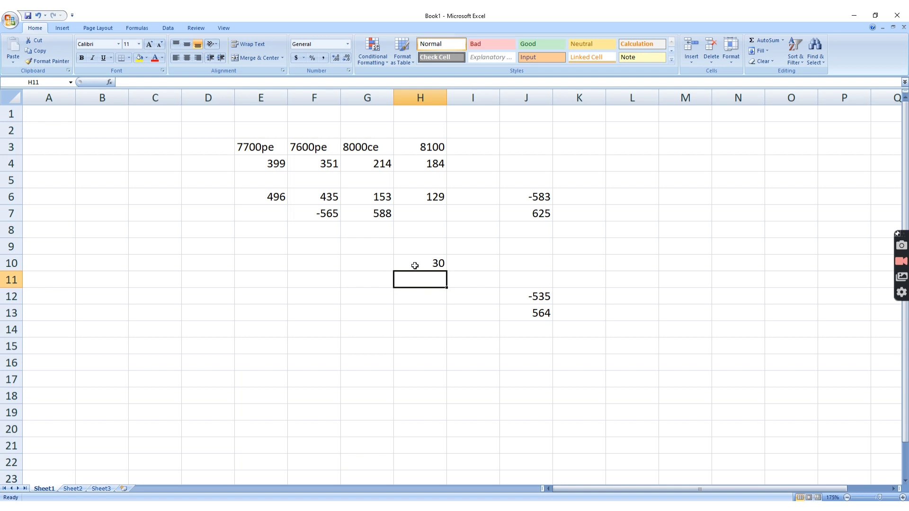
# Switch to the Kite charts in Chrome and view the CRUDEOIL SEP FUT chart across all of 25/08/2022.
pyautogui.hotkey('alt', 'Tab')
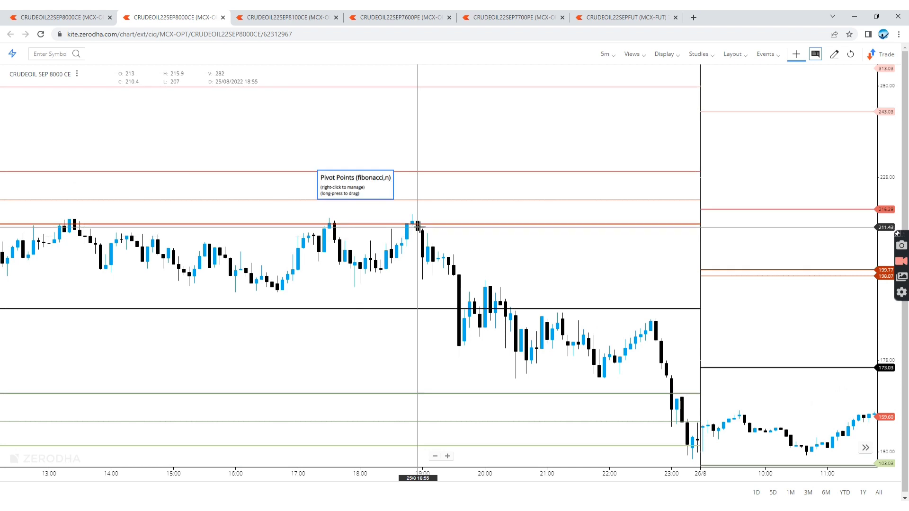
pyautogui.click(620, 17)
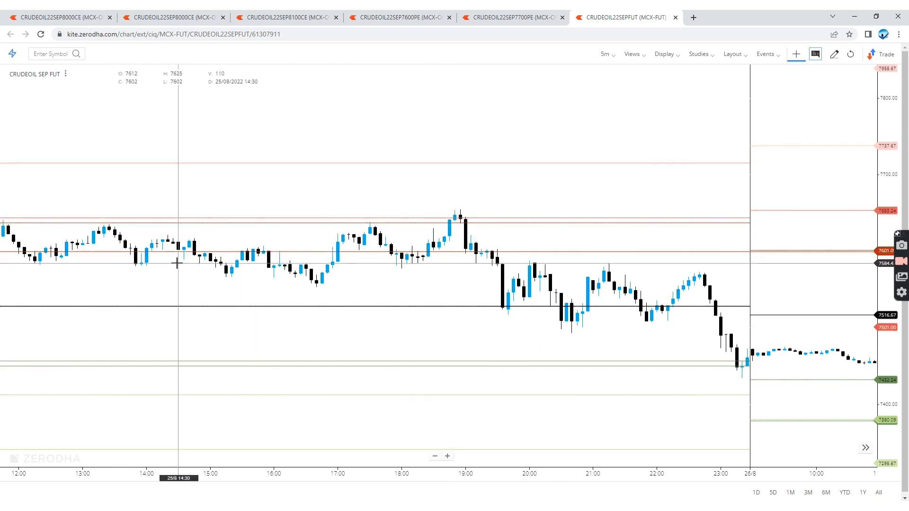
pyautogui.scroll(-3, 232, 274)
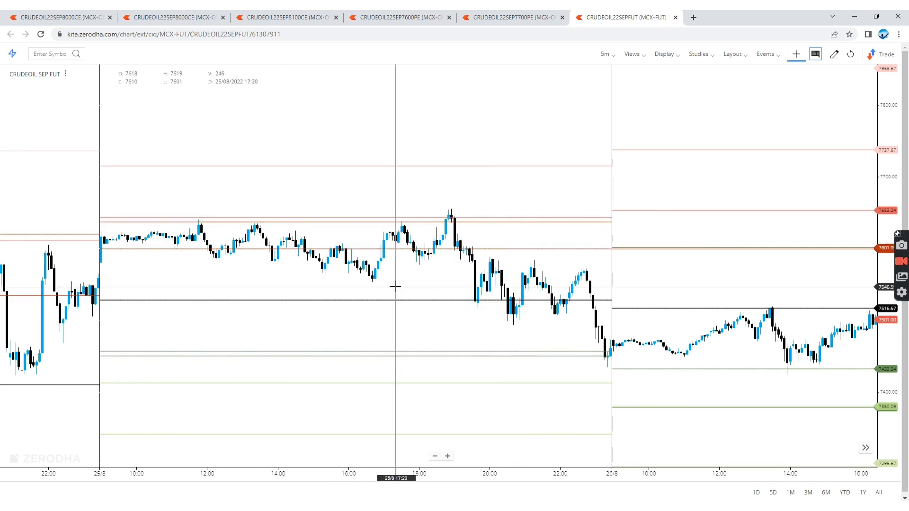
# Close the second 8000 CE chart and the 8100 CE, 7600 PE and 7700 PE charts, keeping the first 8000 CE and the futures chart.
pyautogui.click(222, 18)
pyautogui.click(222, 18)
pyautogui.click(223, 17)
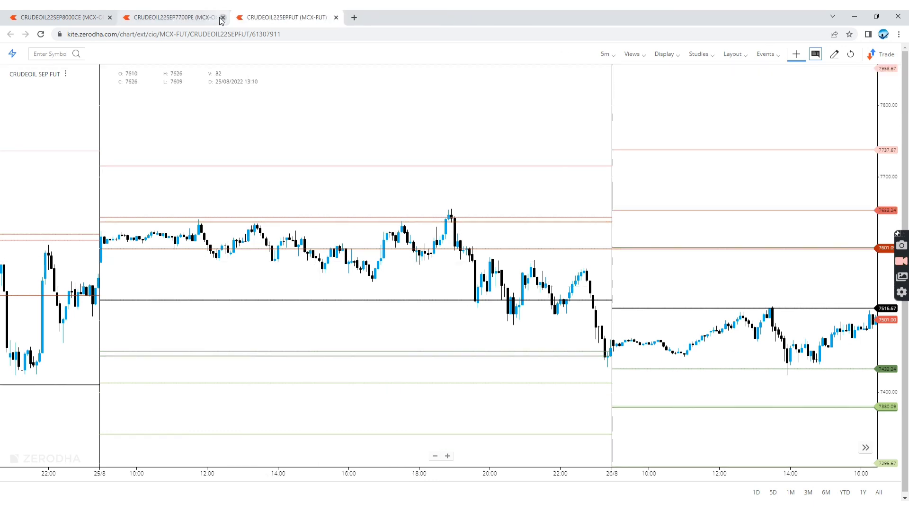
pyautogui.click(223, 17)
# Clear the range E4:K14 in the Excel sheet, keeping the strike headings, and return to the CRUDEOIL SEP FUT chart in Kite.
pyautogui.hotkey('alt', 'Tab')
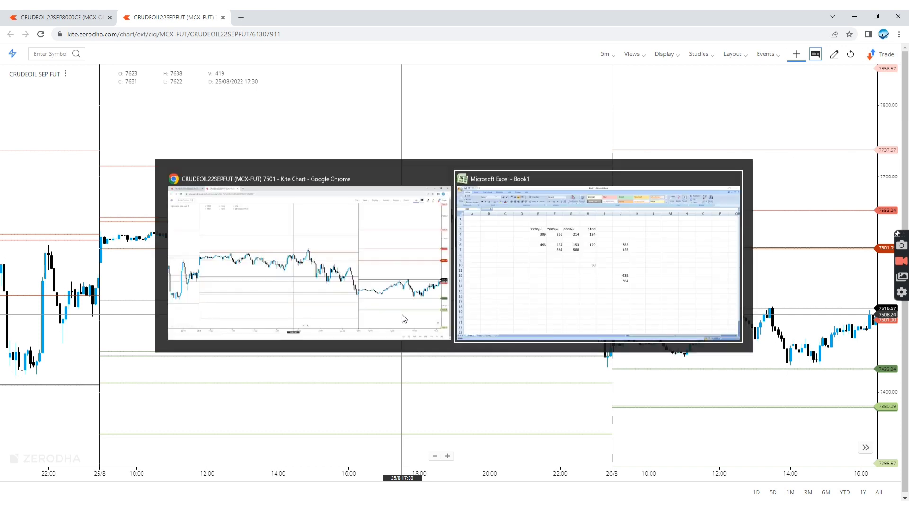
pyautogui.click(260, 163)
pyautogui.moveTo(331, 179); pyautogui.dragTo(562, 331)
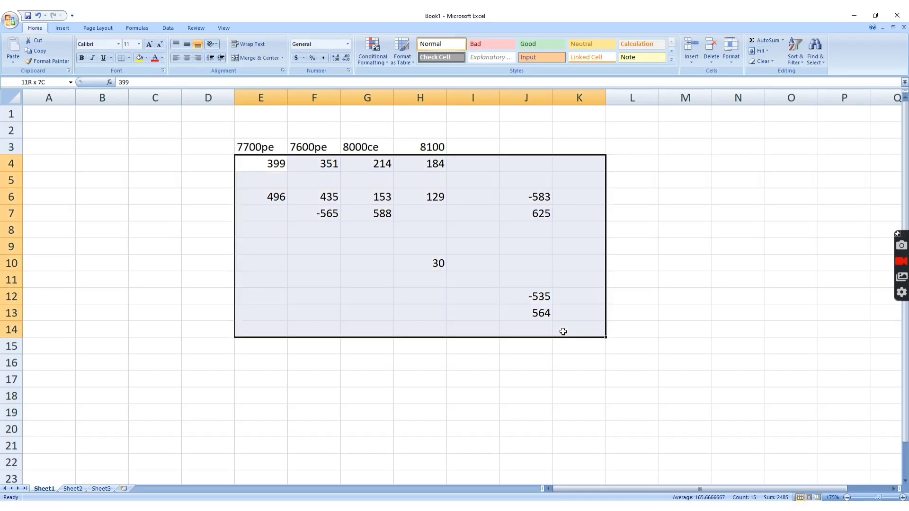
pyautogui.press('Delete')
pyautogui.click(409, 257)
pyautogui.click(320, 231)
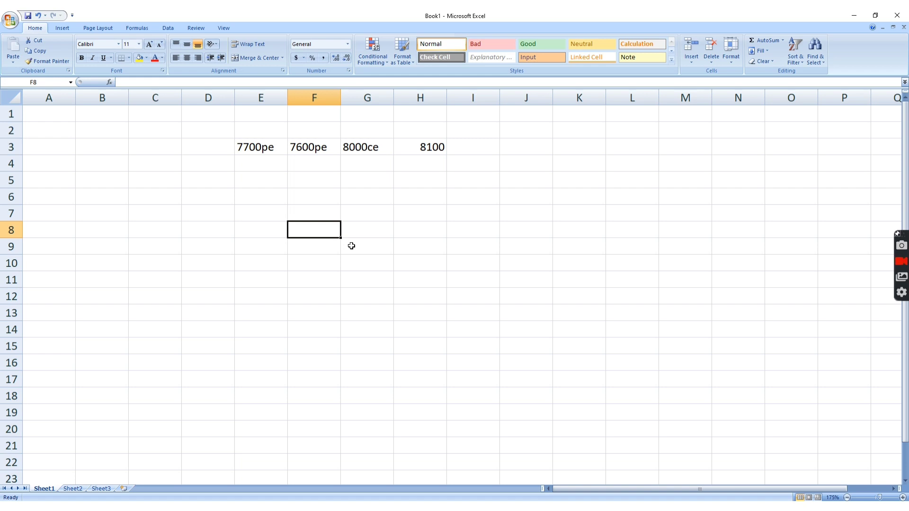
pyautogui.hotkey('alt', 'Tab')
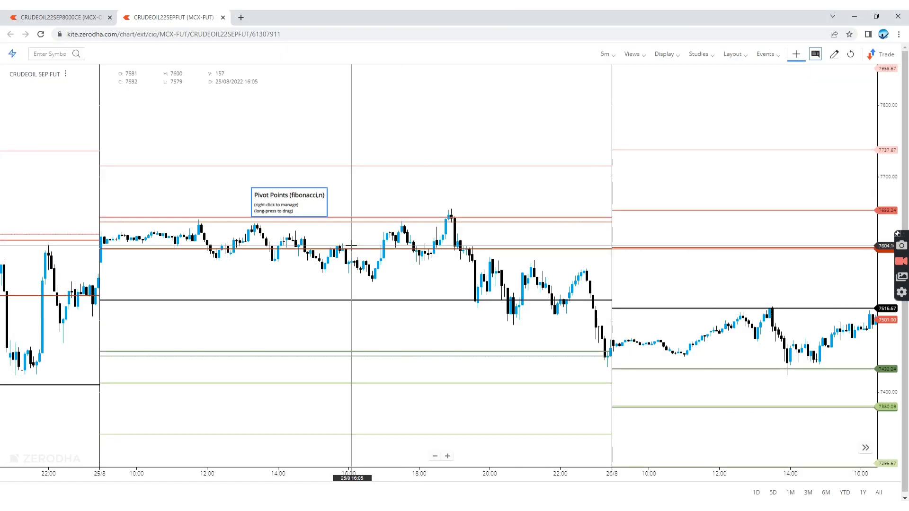
# Set the CRUDEOIL SEP FUT chart to the 1-hour interval and examine the price movement across August.
pyautogui.moveTo(725, 247); pyautogui.dragTo(598, 250)
pyautogui.moveTo(893, 398); pyautogui.dragTo(796, 349)
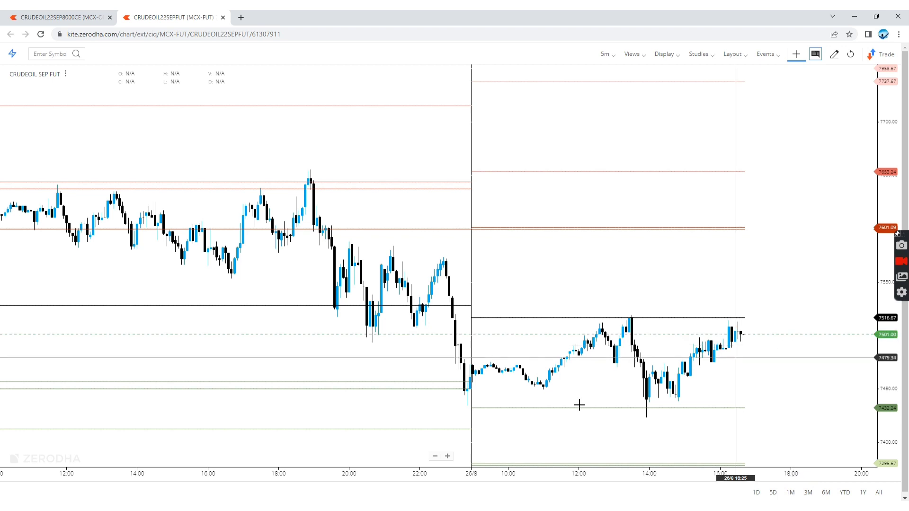
pyautogui.click(606, 54)
pyautogui.click(616, 189)
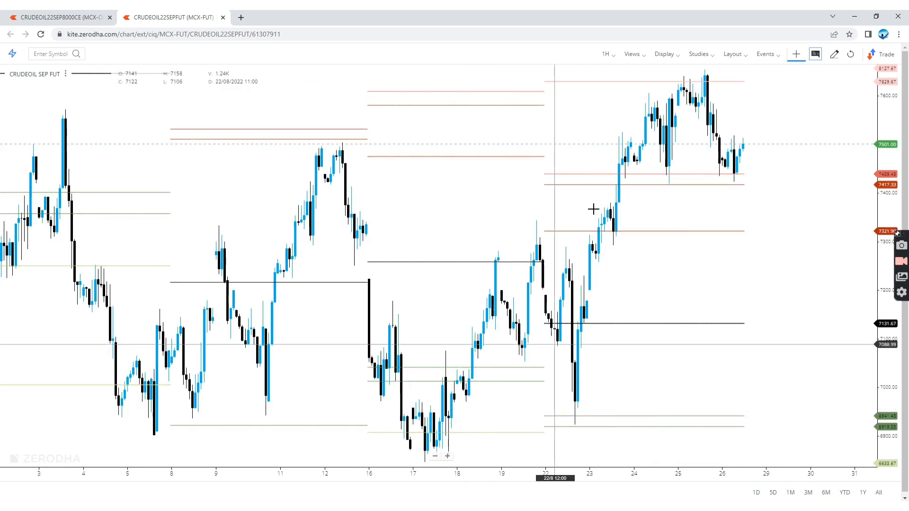
pyautogui.scroll(-5, 753, 249)
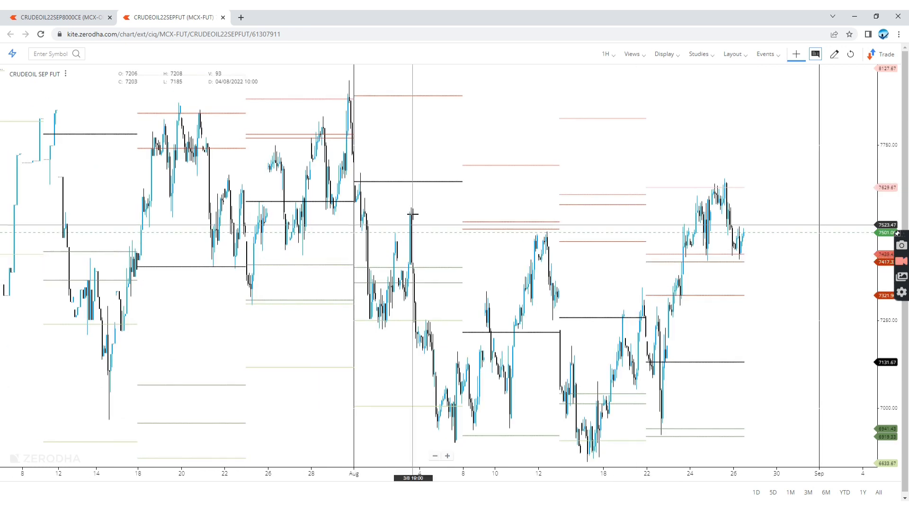
pyautogui.scroll(2, 723, 289)
pyautogui.scroll(2, 739, 280)
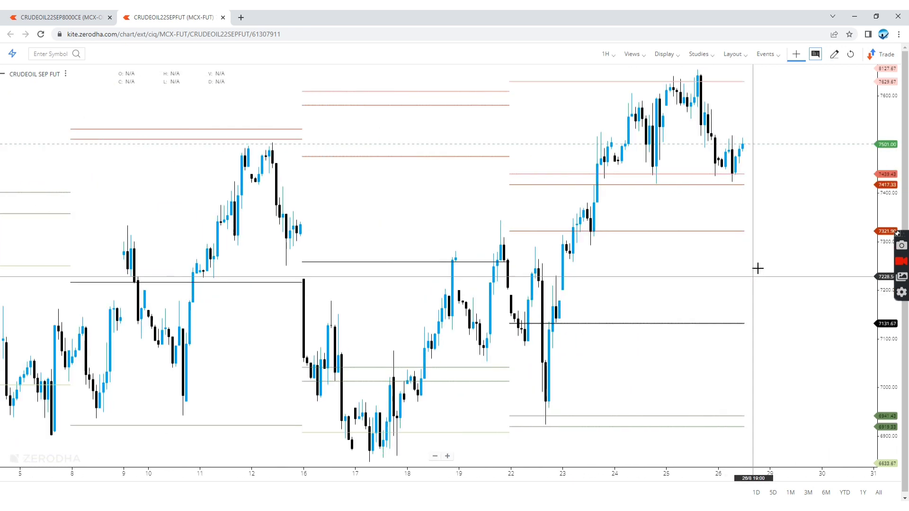
pyautogui.scroll(3, 755, 142)
# Set the futures chart back to the 5-minute interval and examine the 26/08/2022 session from its opening candles.
pyautogui.click(614, 58)
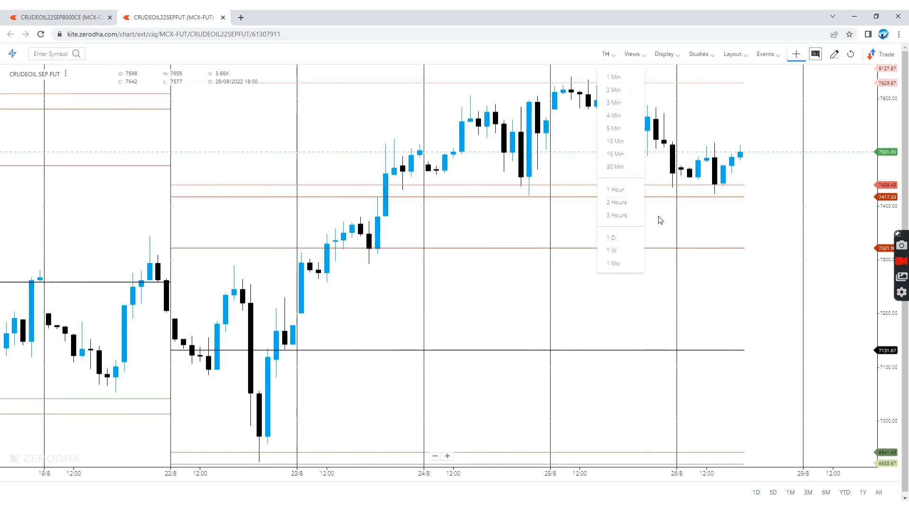
pyautogui.click(630, 130)
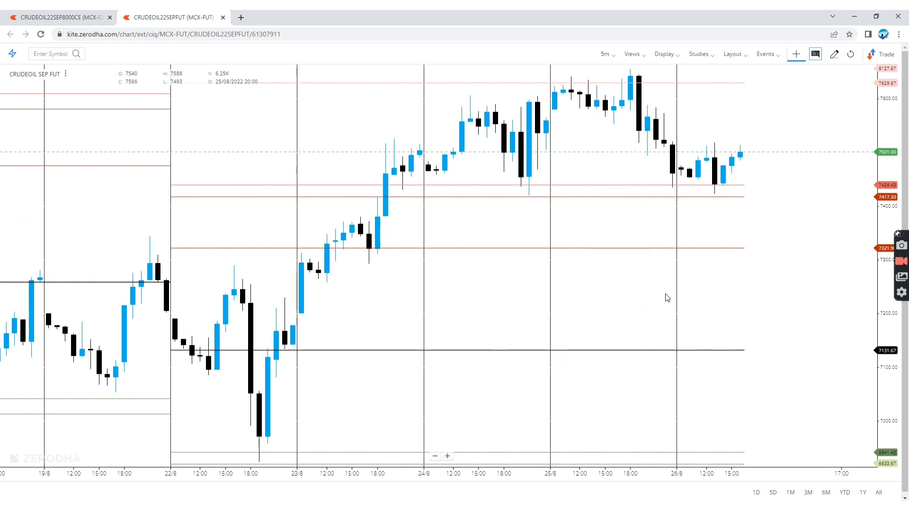
pyautogui.scroll(5, 660, 361)
pyautogui.scroll(3, 687, 331)
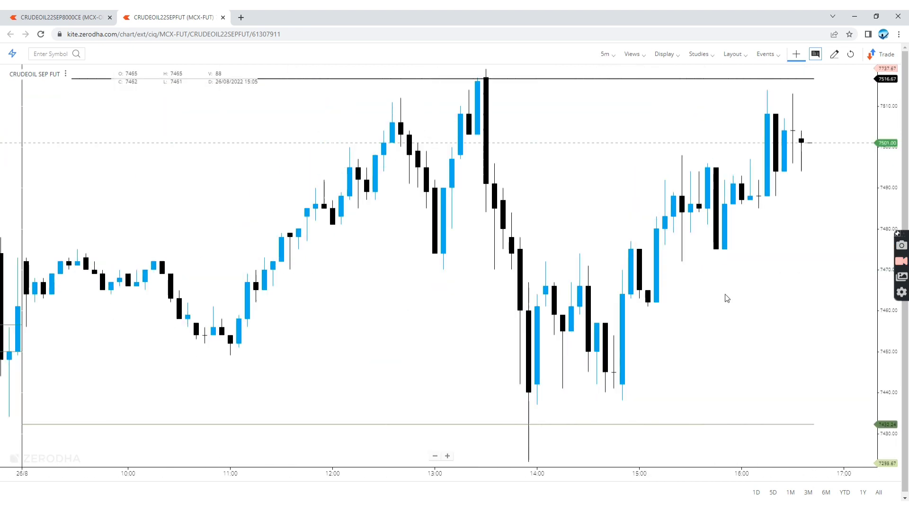
pyautogui.scroll(2, 545, 375)
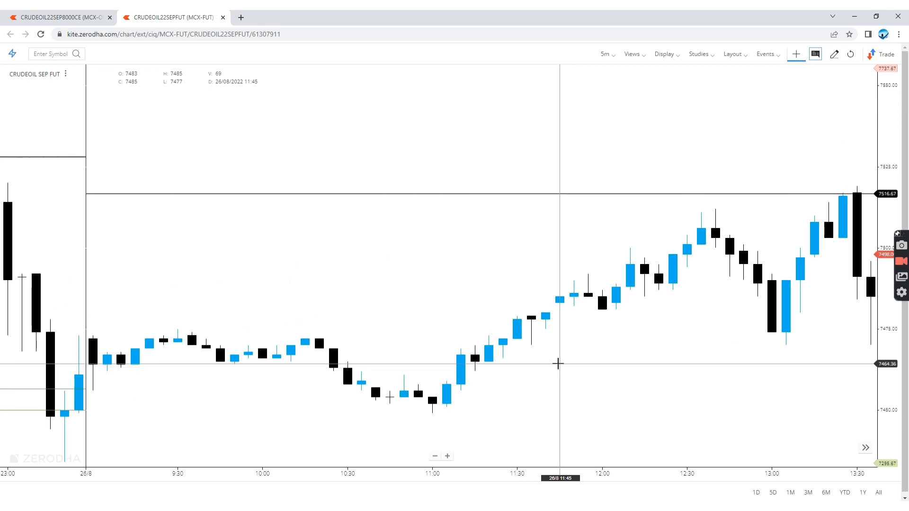
pyautogui.scroll(-3, 558, 363)
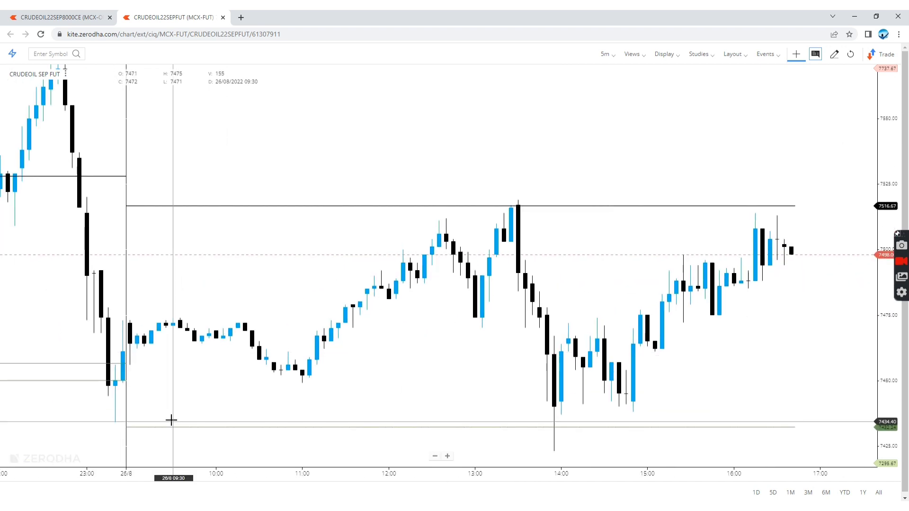
pyautogui.moveTo(172, 420); pyautogui.dragTo(248, 372)
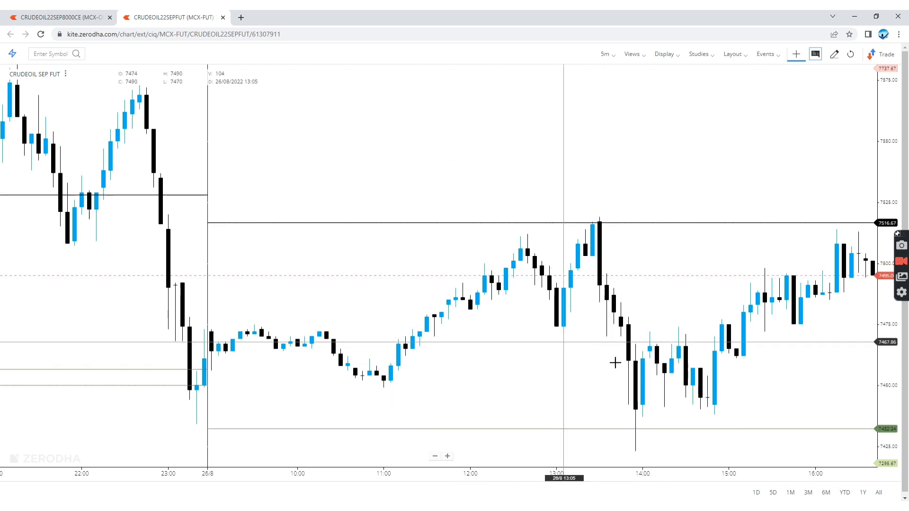
pyautogui.moveTo(723, 379); pyautogui.dragTo(686, 379)
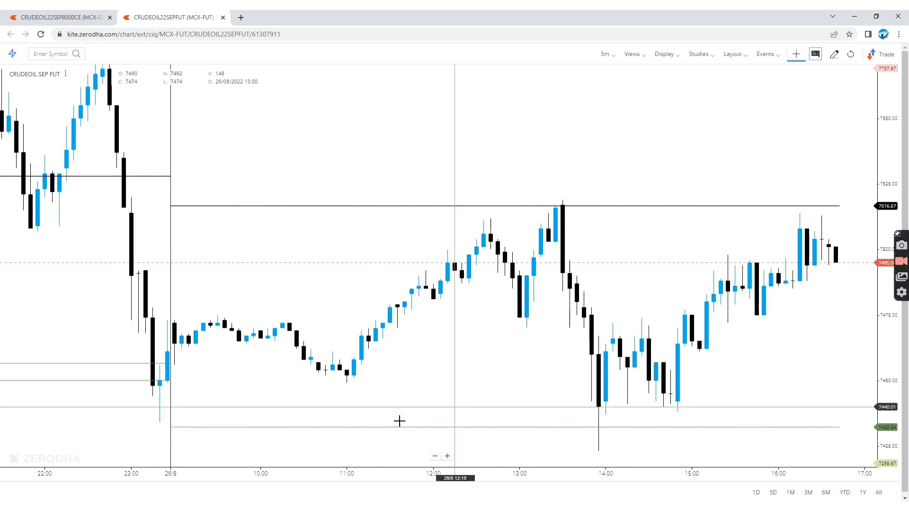
pyautogui.moveTo(217, 366); pyautogui.dragTo(230, 368)
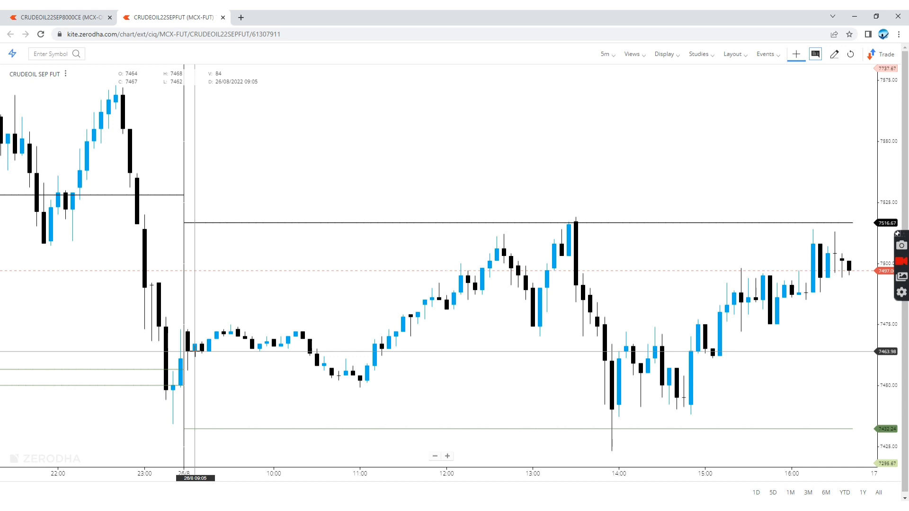
# Remove the CRUDEOIL SEP 8000 CE, 8100 CE, 7600 PE and 7700 PE contracts from the Kite watchlist.
pyautogui.click(75, 17)
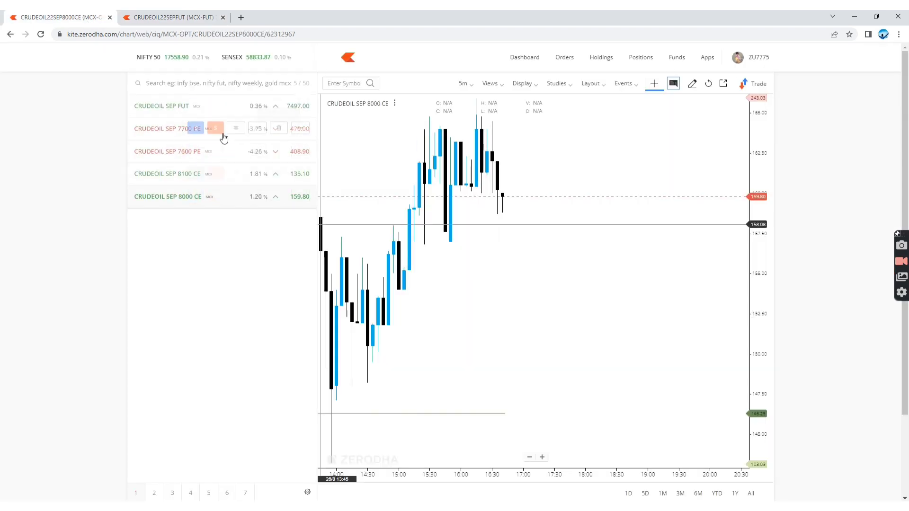
pyautogui.click(278, 173)
pyautogui.click(279, 173)
pyautogui.click(278, 151)
pyautogui.click(278, 133)
# Add the CRUDEOIL SEP 7400 CE and CRUDEOIL SEP 7000 PE contracts to the watchlist.
pyautogui.click(198, 84)
pyautogui.write('crude 7400')
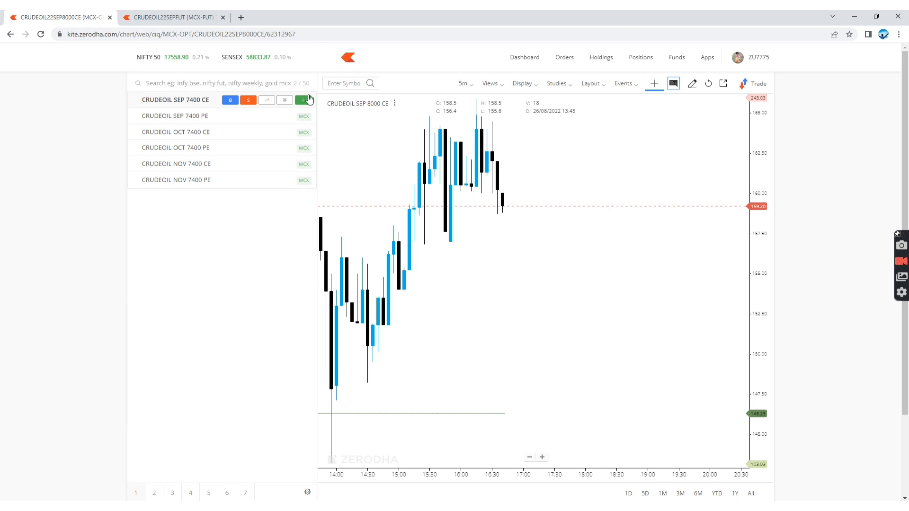
pyautogui.click(305, 100)
pyautogui.click(240, 91)
pyautogui.write('crude 7000')
pyautogui.click(305, 117)
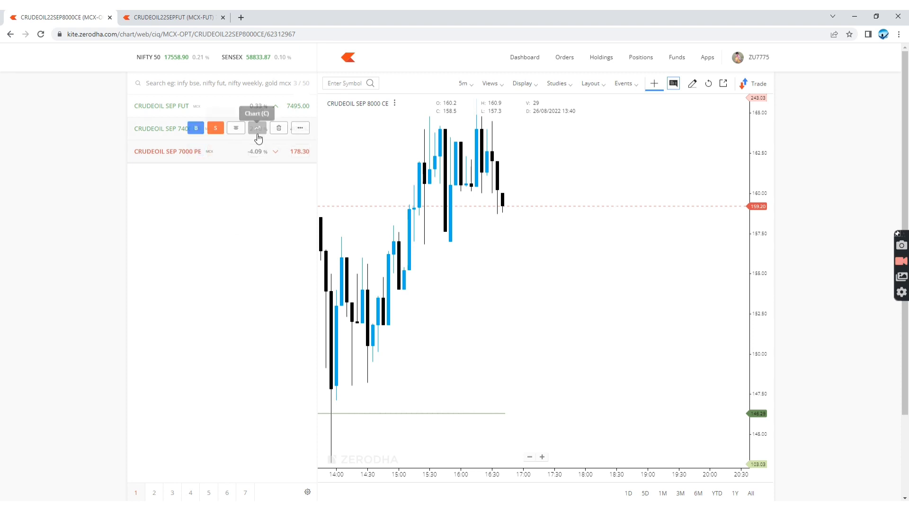
# Open the 7400 CE and 7000 PE charts in separate browser tabs and check the 7400 CE price at 09:05 on 26/08/2022.
pyautogui.click(255, 129)
pyautogui.click(725, 87)
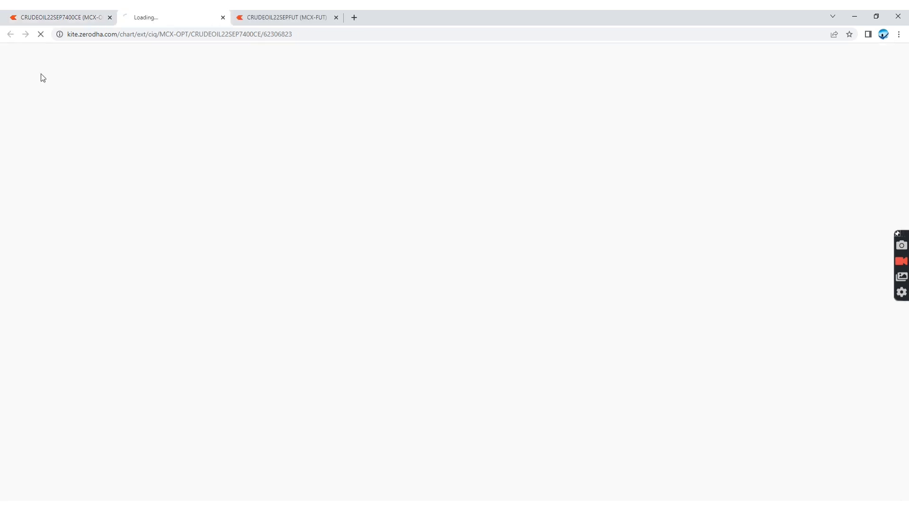
pyautogui.click(81, 16)
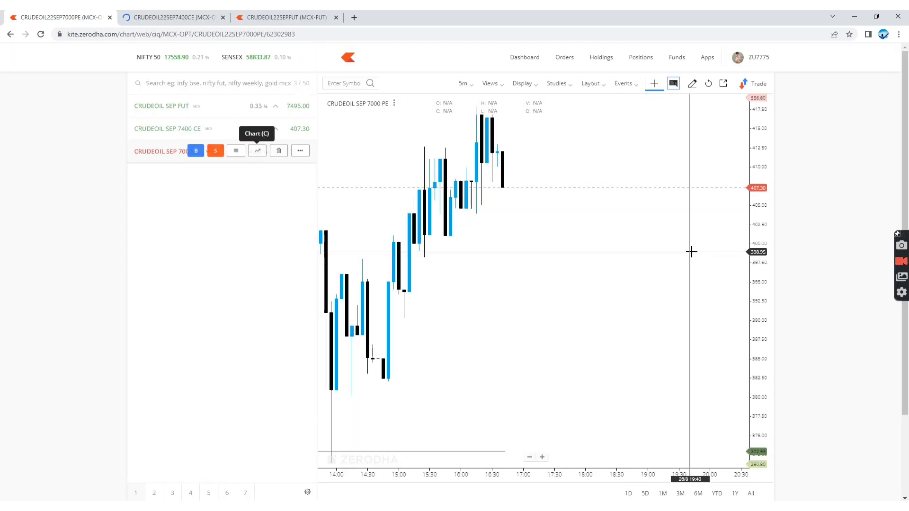
pyautogui.click(258, 151)
pyautogui.click(725, 87)
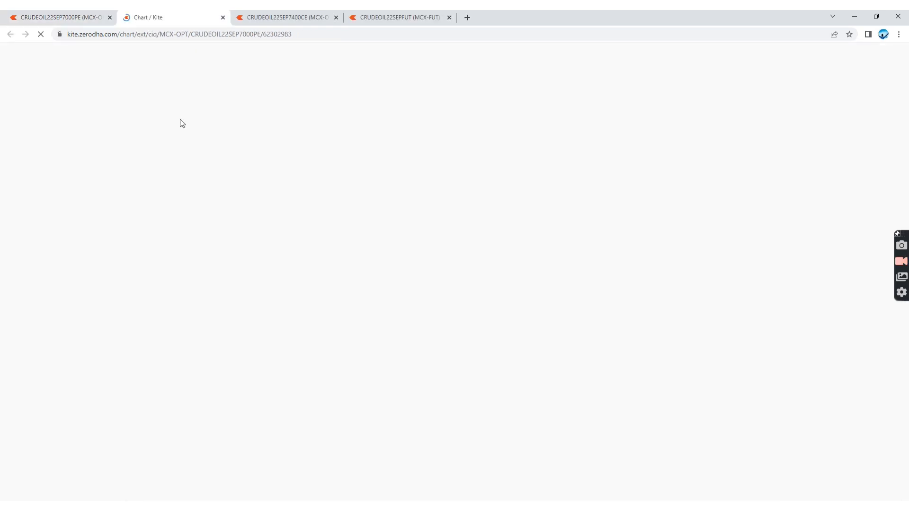
pyautogui.click(306, 14)
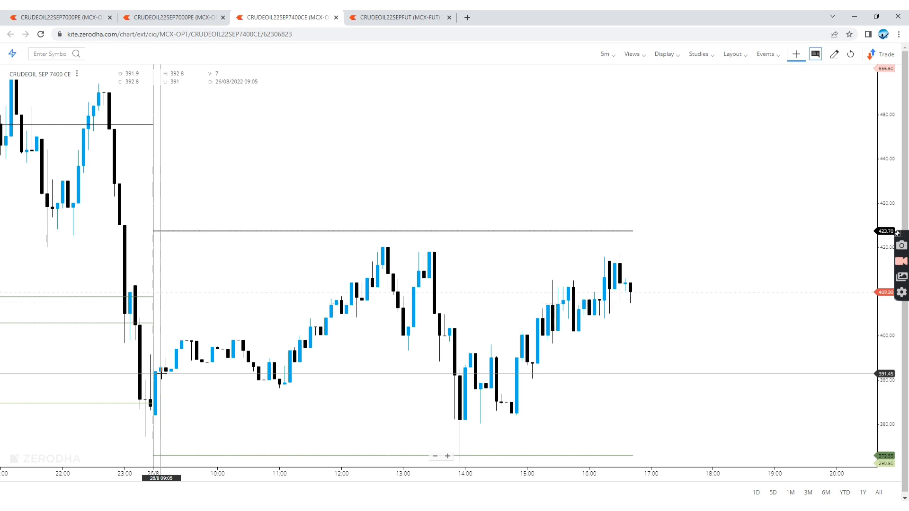
# Switch to the Excel sheet and clear the old strike headings in E3:H3.
pyautogui.hotkey('alt', 'Tab')
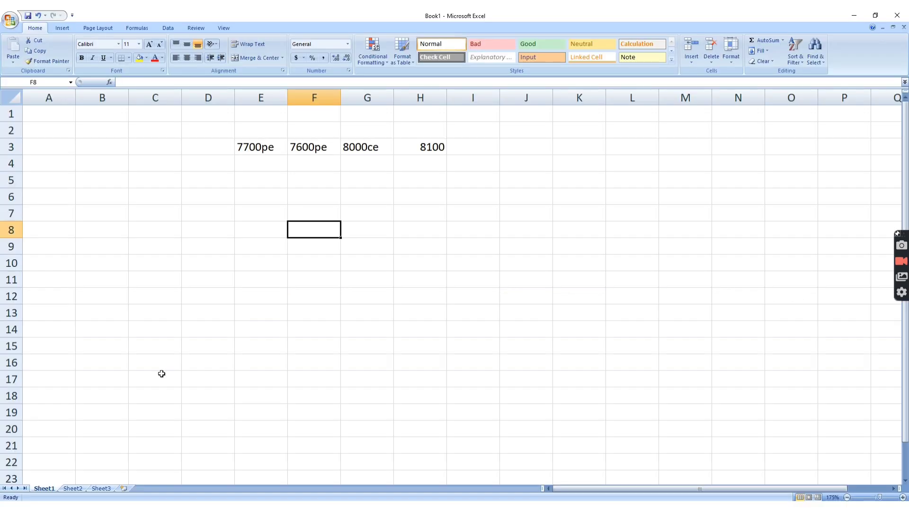
pyautogui.press('Right')
pyautogui.press('Right')
pyautogui.press('Right')
pyautogui.press('Up')
pyautogui.press('Up')
pyautogui.press('Up')
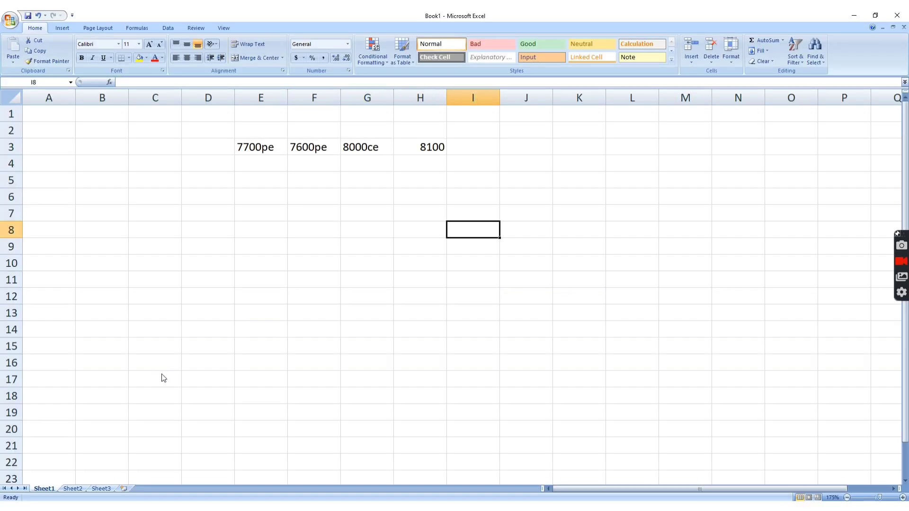
pyautogui.press('Up')
pyautogui.press('Up')
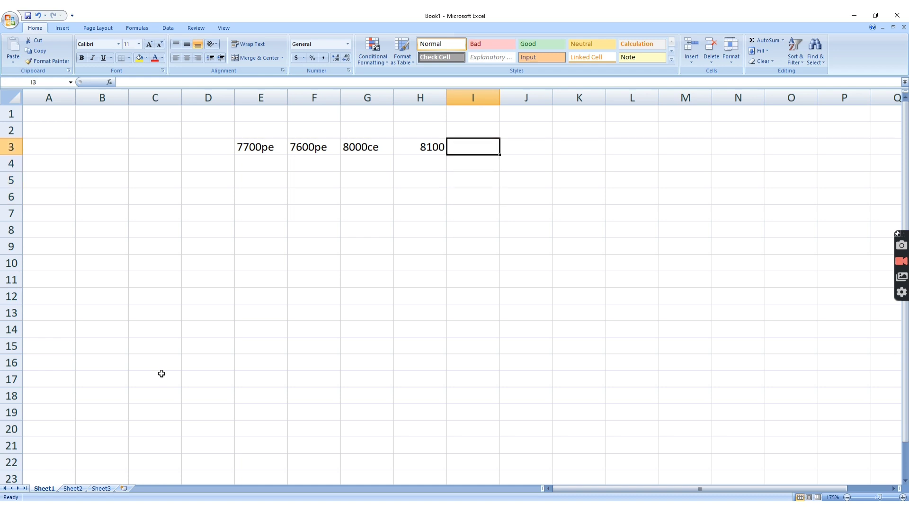
pyautogui.press('Left')
pyautogui.press('Delete')
pyautogui.press('Left')
pyautogui.press('Delete')
pyautogui.press('Left')
pyautogui.press('Delete')
pyautogui.press('Left')
pyautogui.press('Delete')
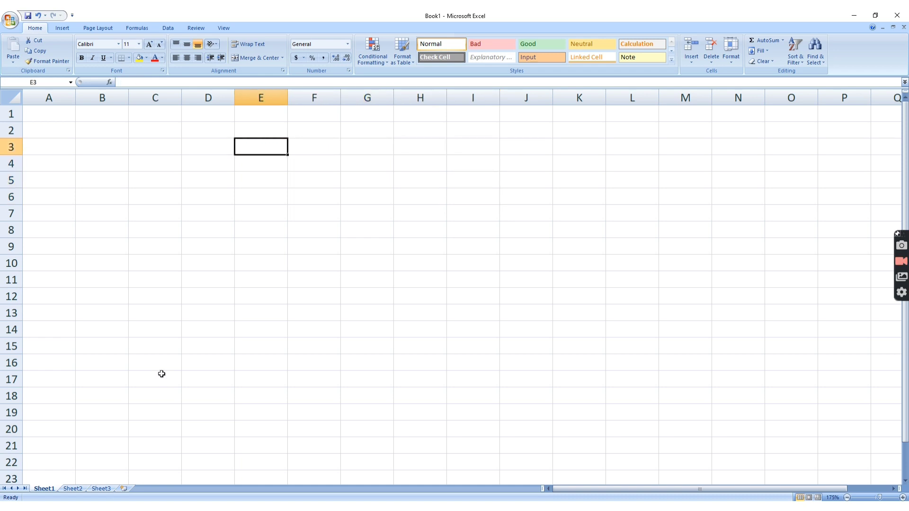
# Enter the heading 7400ce in cell E3 and the price 392 in E4.
pyautogui.write('70')
pyautogui.write('40')
pyautogui.write('0ce')
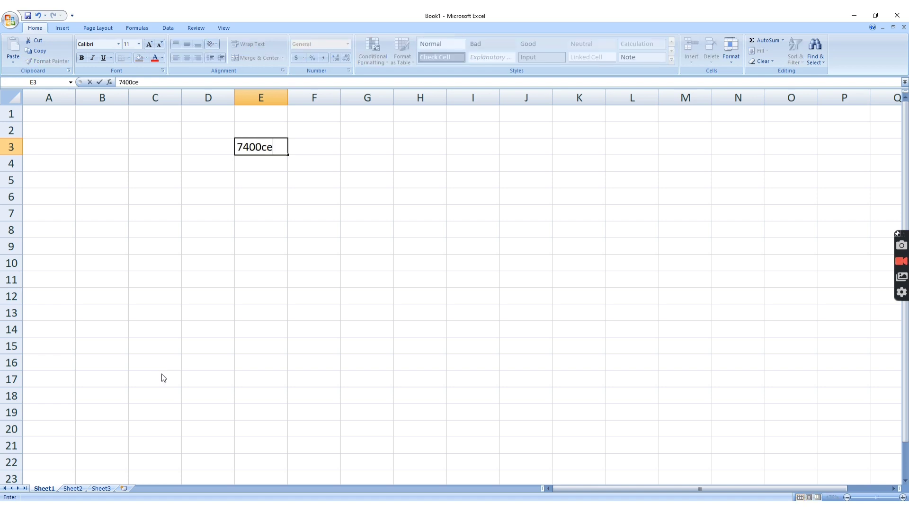
pyautogui.press('Return')
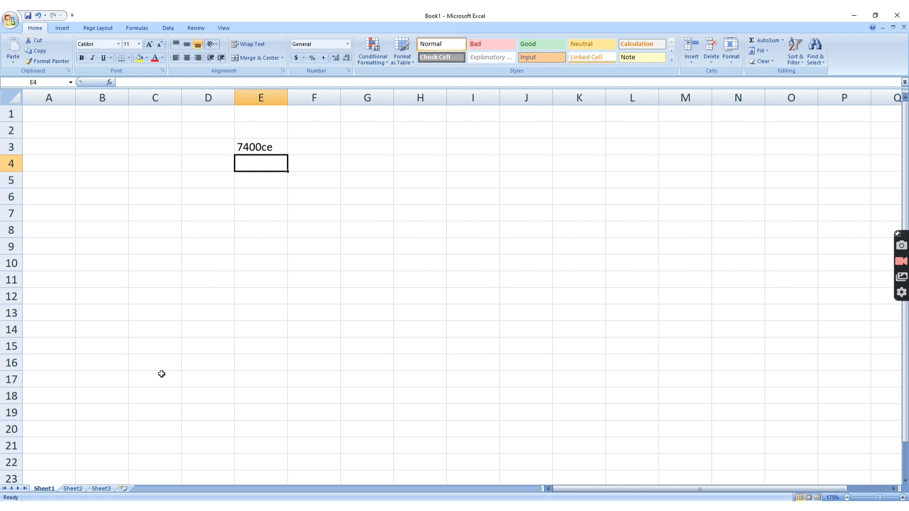
pyautogui.write('392')
pyautogui.press('Tab')
pyautogui.press('Up')
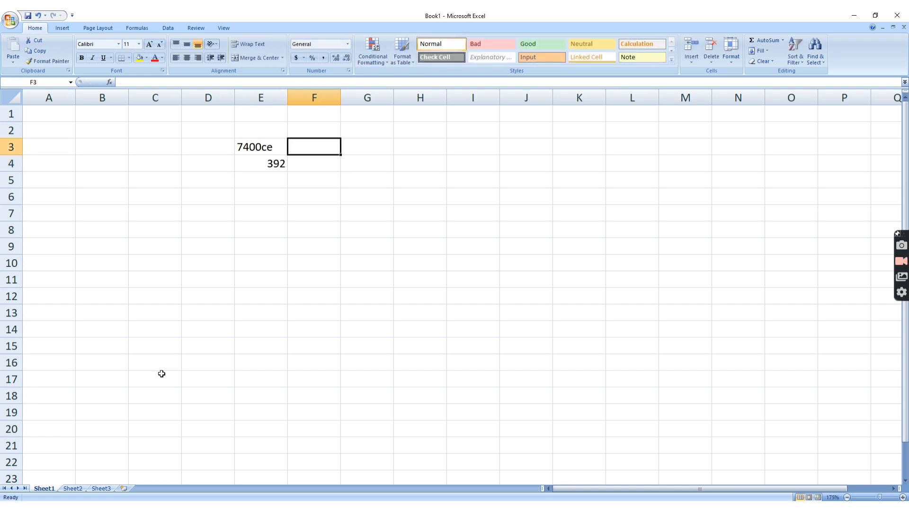
# Enter the heading 7000pe in F3 and 185 in F4, taking the price from the 7000 PE chart in Kite at 09:05.
pyautogui.write('7000pe')
pyautogui.press('Return')
pyautogui.hotkey('alt', 'Tab')
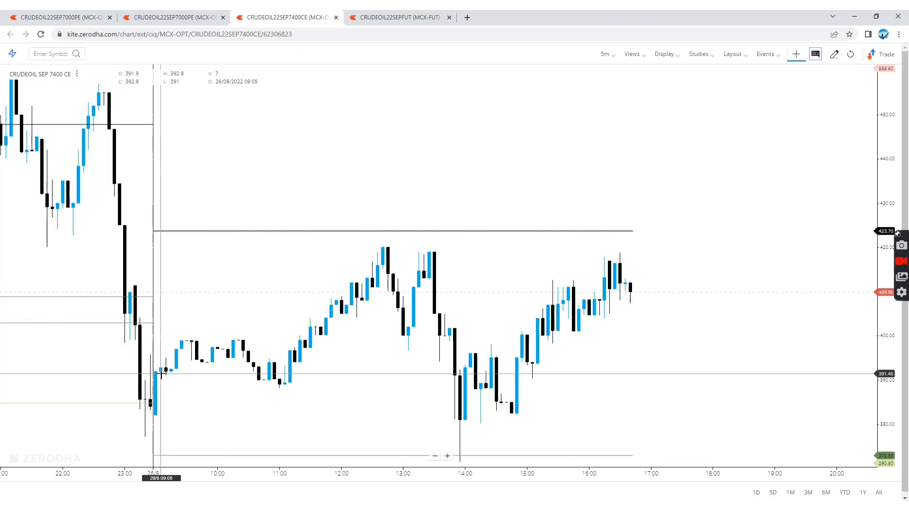
pyautogui.click(190, 17)
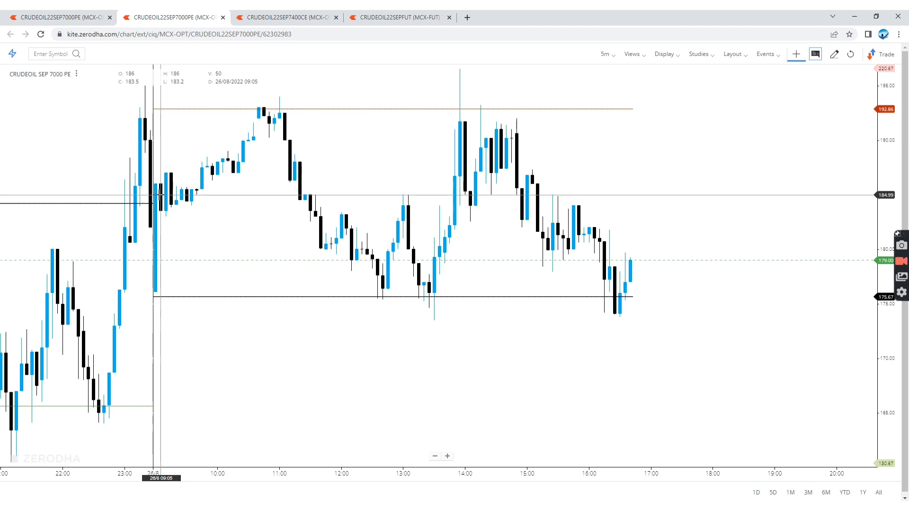
pyautogui.hotkey('alt', 'Tab')
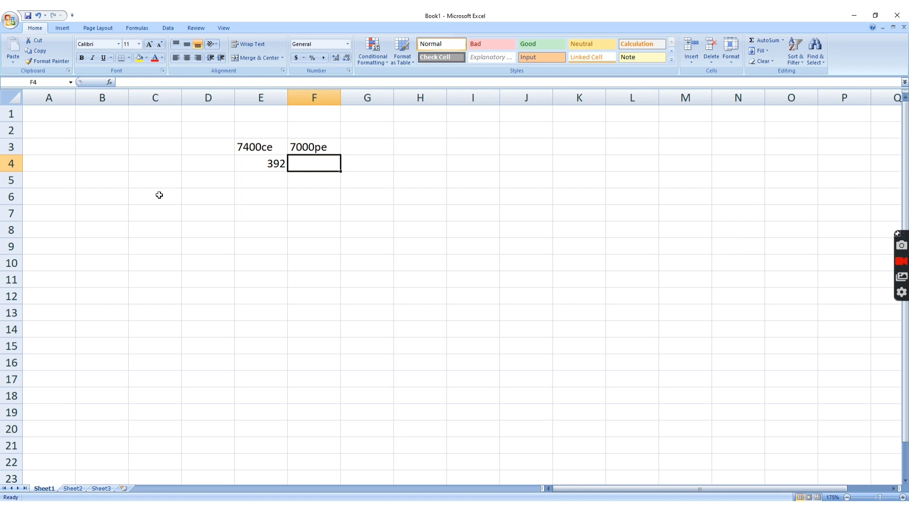
pyautogui.write('185')
pyautogui.press('Return')
pyautogui.press('Up')
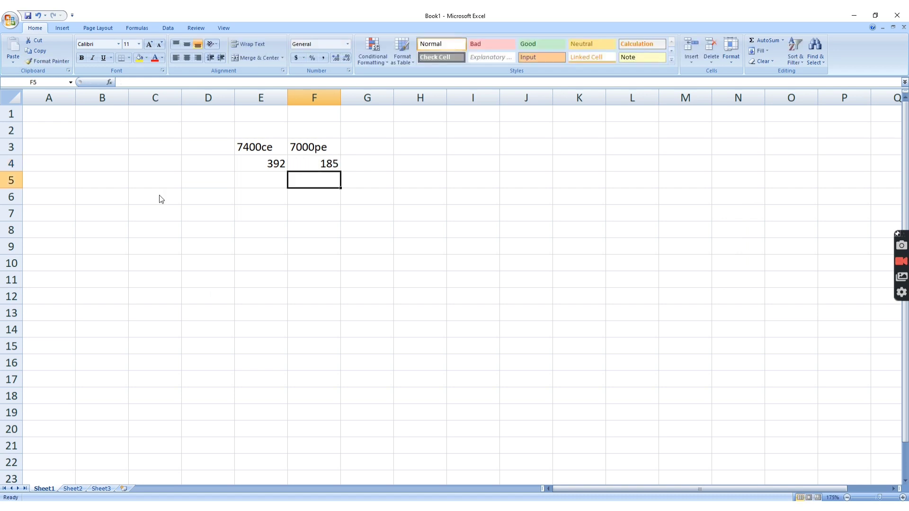
# Check the sum of E4:F4 and enter it as the negative value -577 in G4.
pyautogui.hotkey('shift', 'Left')
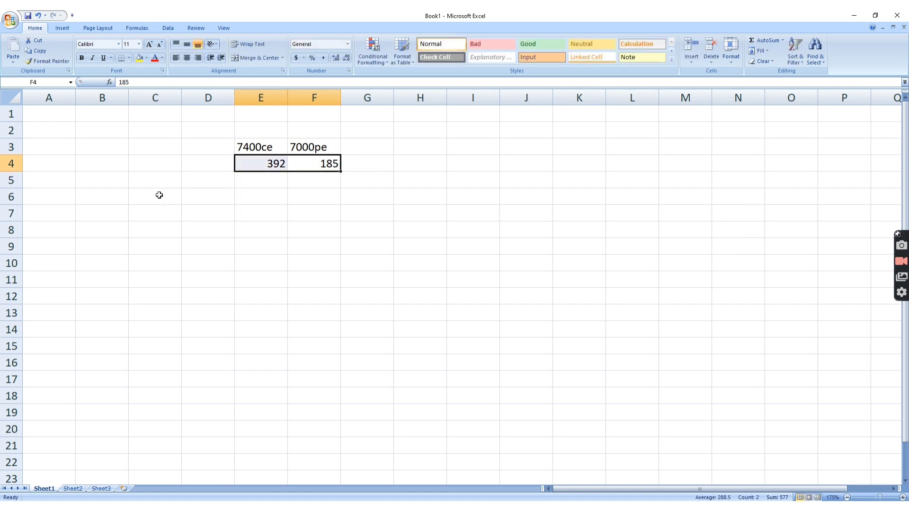
pyautogui.press('Right')
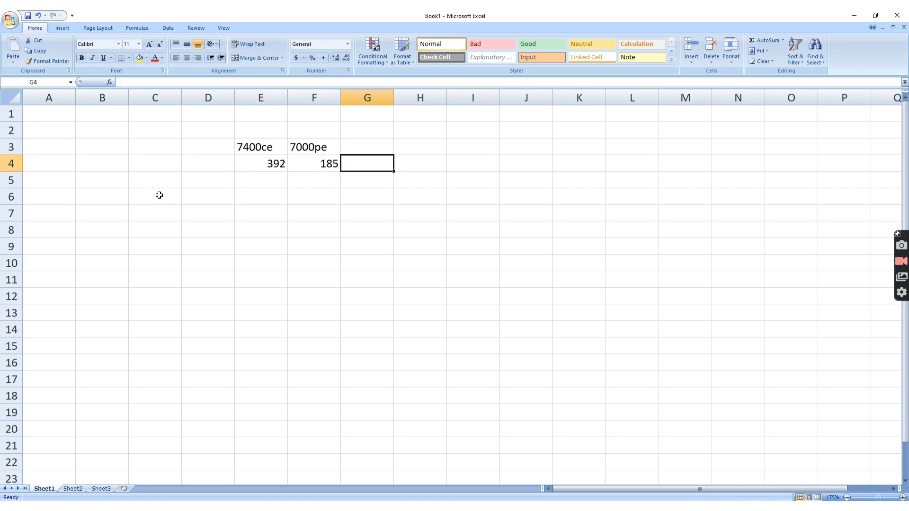
pyautogui.write('-577')
pyautogui.press('Return')
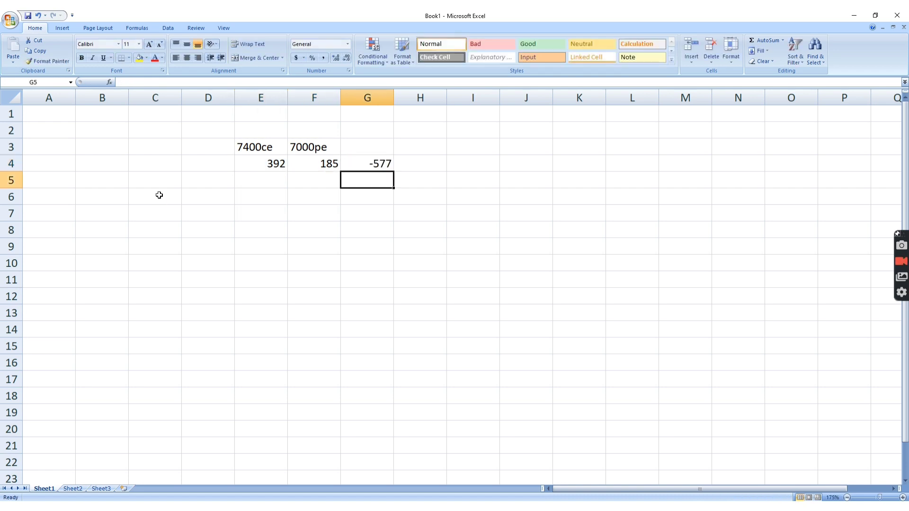
# Enter 420 in cell E5, taking the price from the 7400 CE chart in Kite at 12:40.
pyautogui.press('Left')
pyautogui.press('Left')
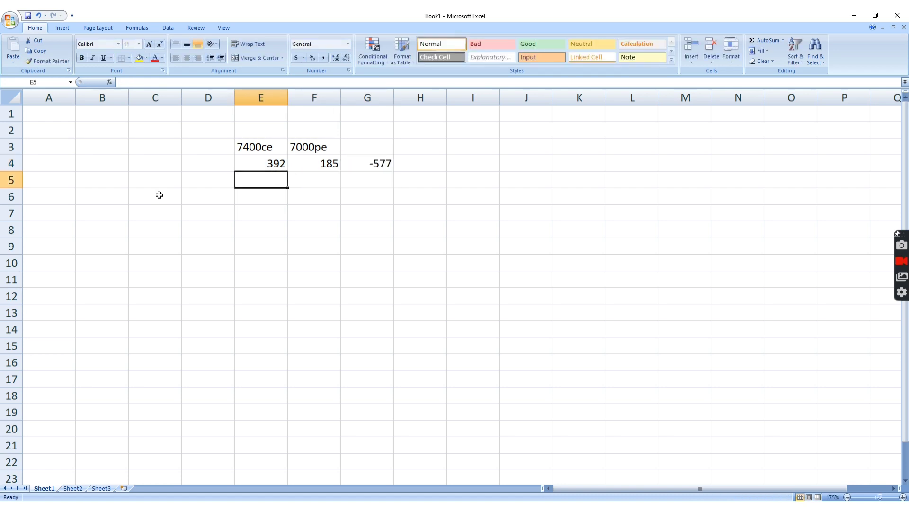
pyautogui.hotkey('alt', 'Tab')
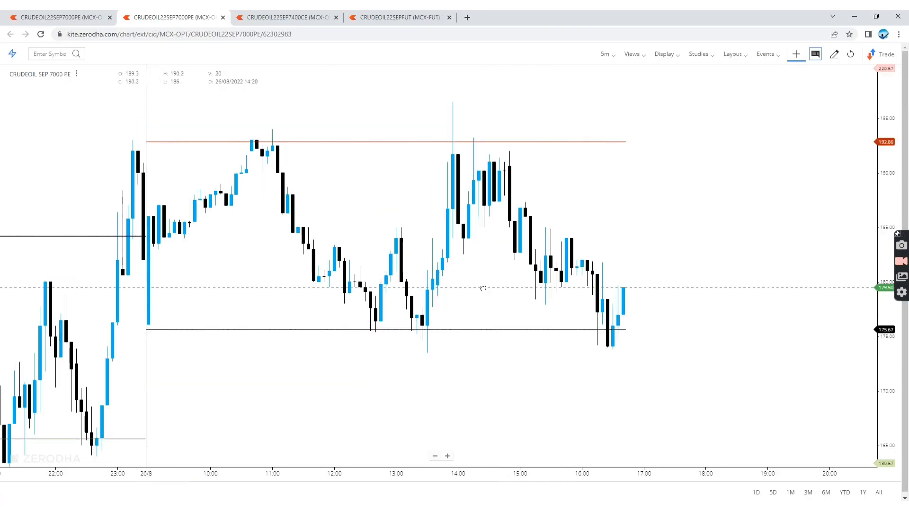
pyautogui.click(374, 16)
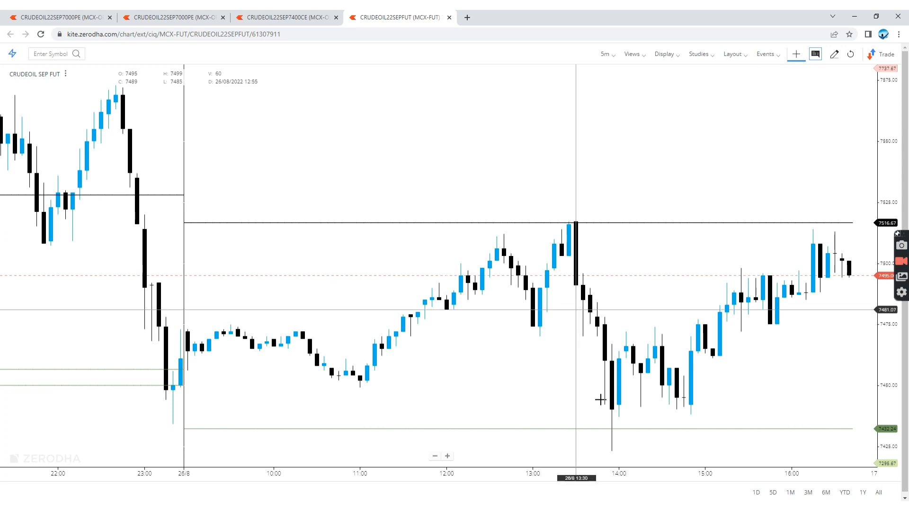
pyautogui.moveTo(554, 357); pyautogui.dragTo(542, 357)
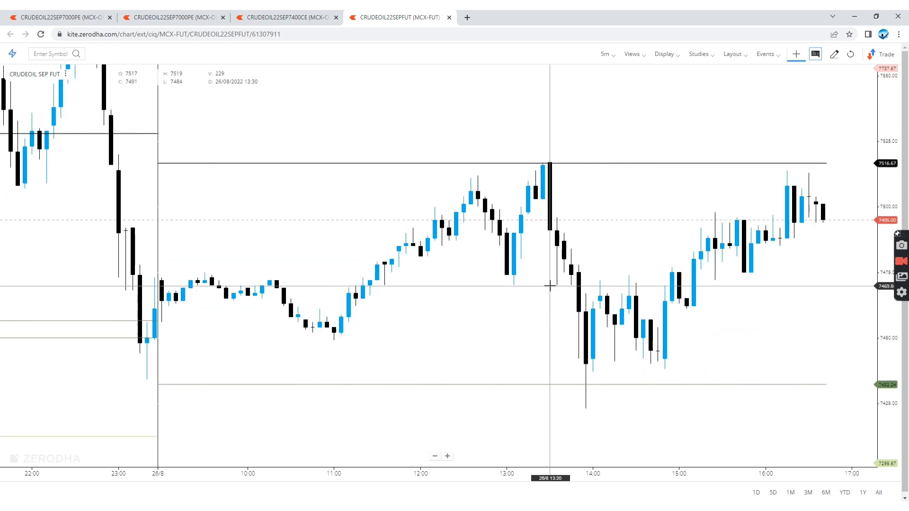
pyautogui.hotkey('ctrl', 'shift', 'Tab')
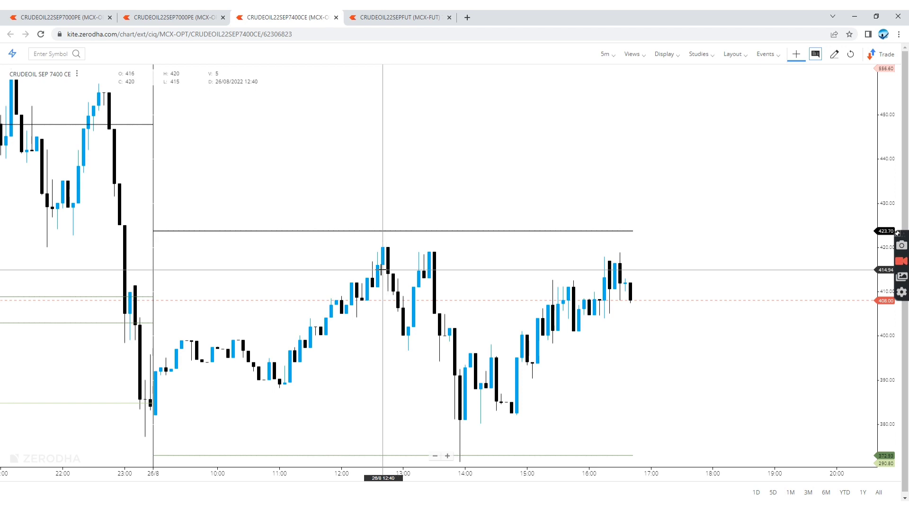
pyautogui.hotkey('alt', 'Tab')
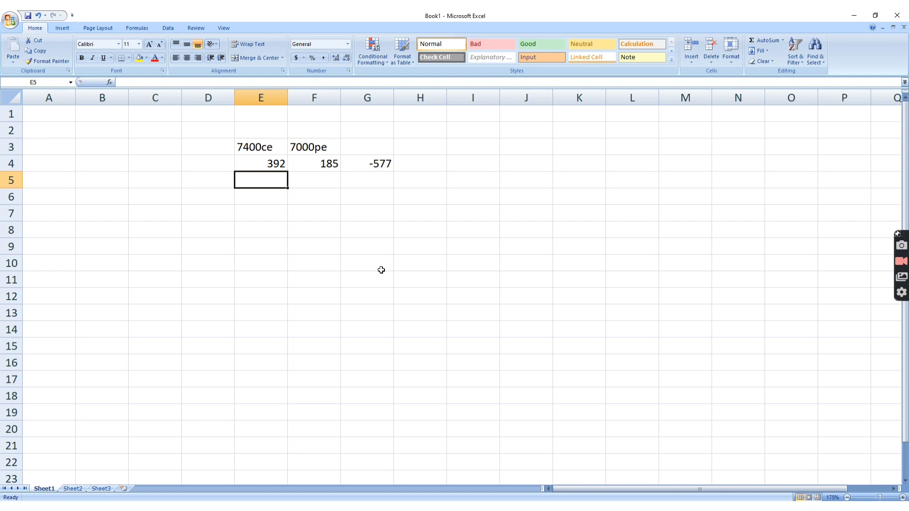
pyautogui.write('4')
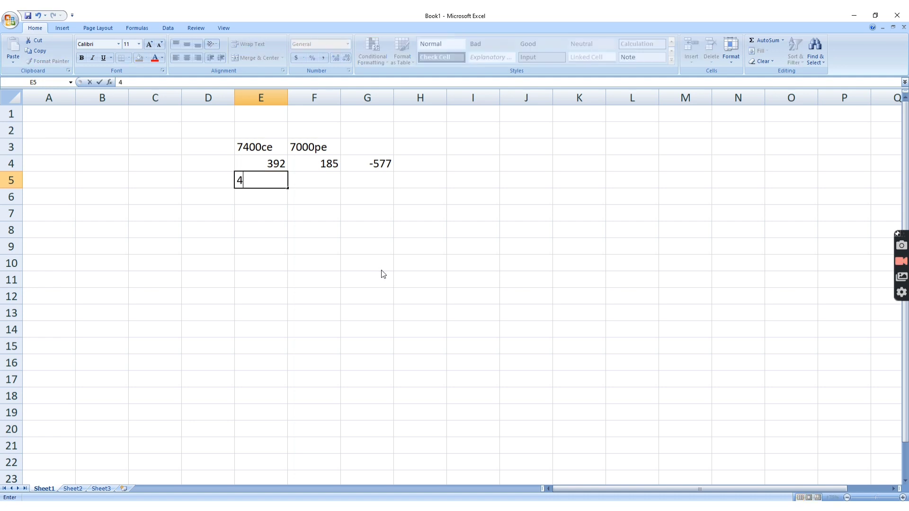
pyautogui.write('20')
pyautogui.press('Tab')
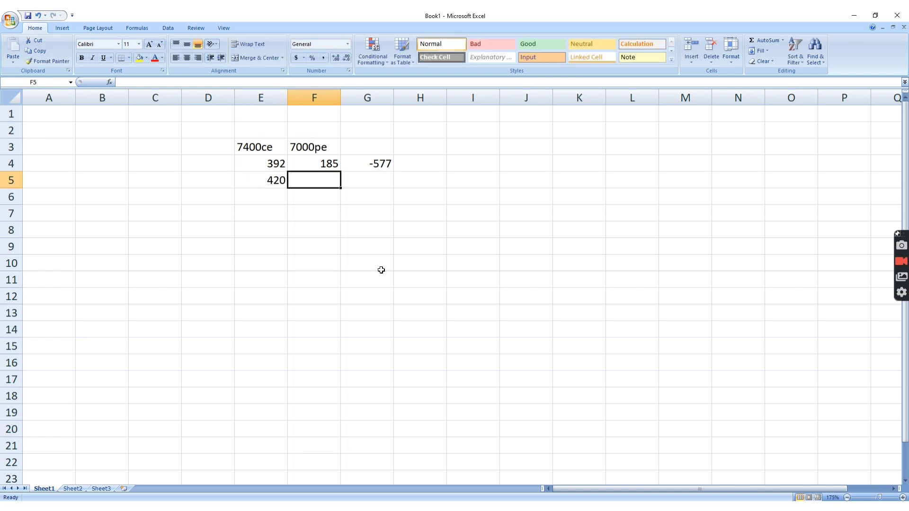
# Enter 176 in cell F5, taking the price from the 7000 PE chart in Kite at 12:40.
pyautogui.hotkey('alt', 'Tab')
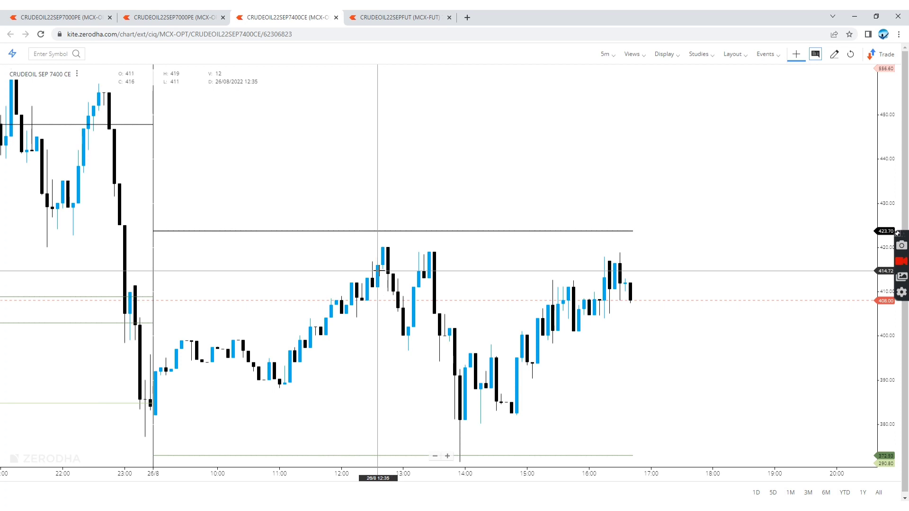
pyautogui.click(210, 14)
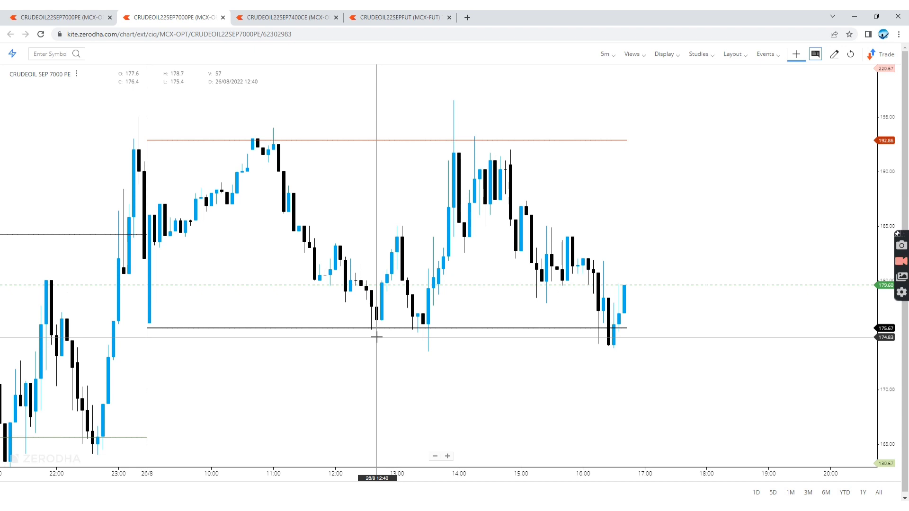
pyautogui.hotkey('alt', 'Tab')
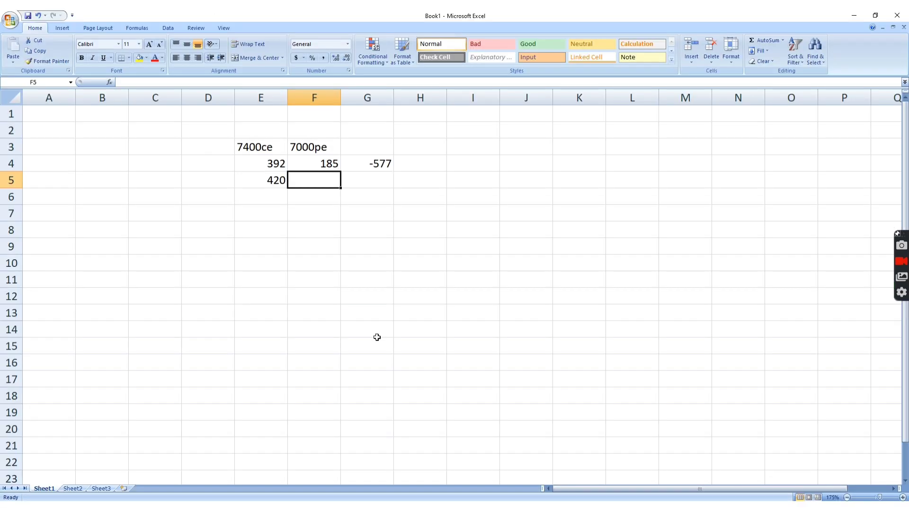
pyautogui.write('17')
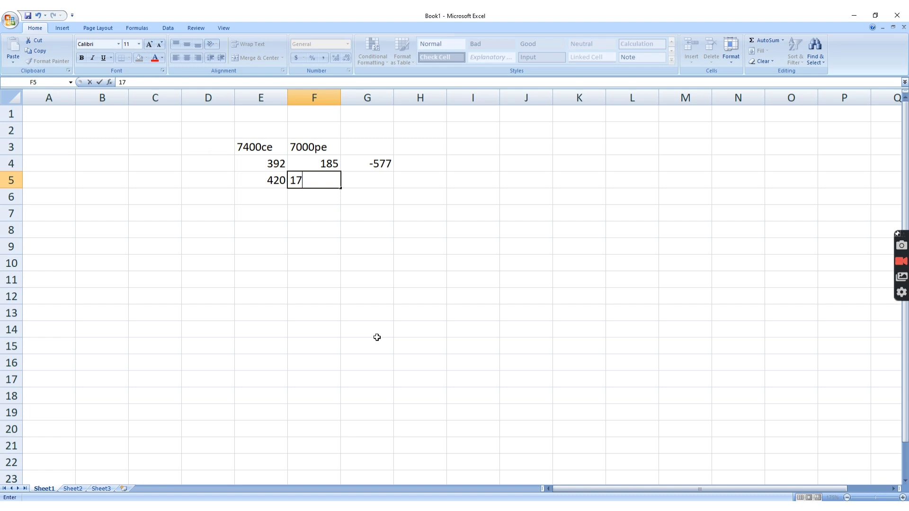
pyautogui.write('6')
pyautogui.press('Return')
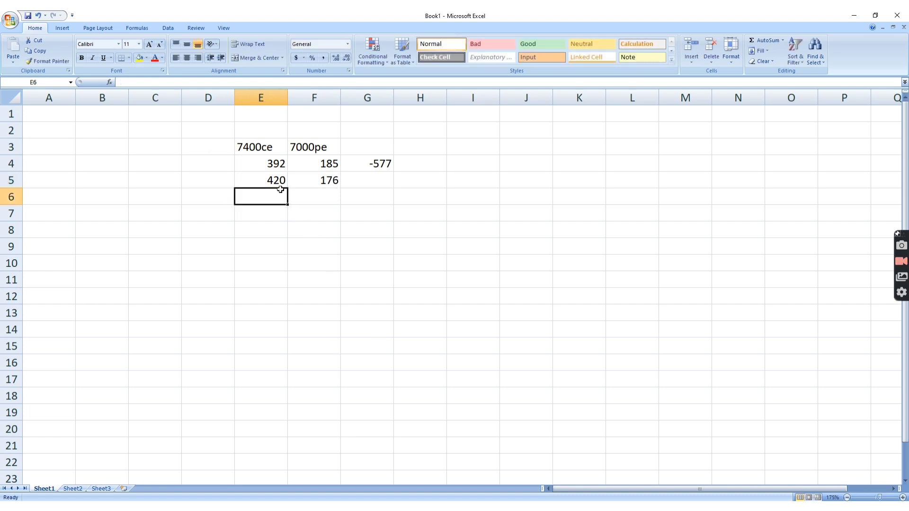
# Check the sum of E5:F5 and enter it as 596 in cell G5.
pyautogui.moveTo(278, 183); pyautogui.dragTo(318, 180)
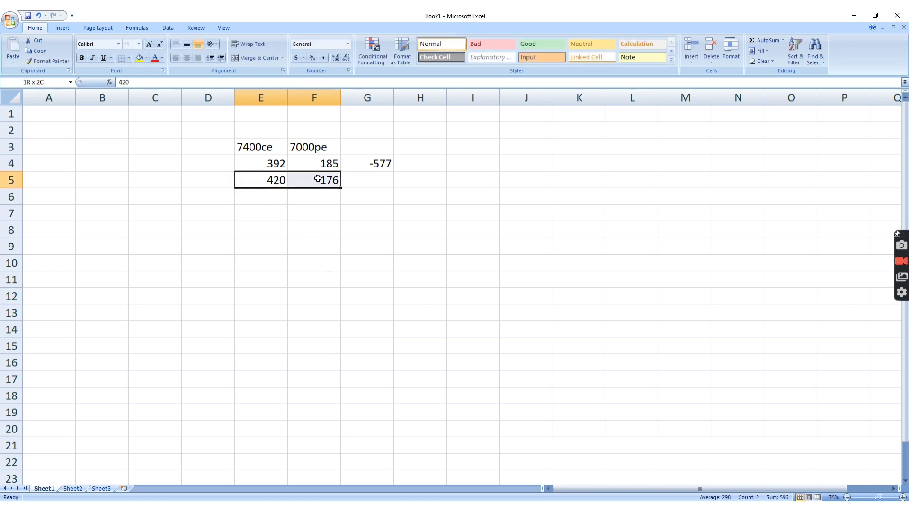
pyautogui.click(377, 184)
pyautogui.write('596')
pyautogui.press('Return')
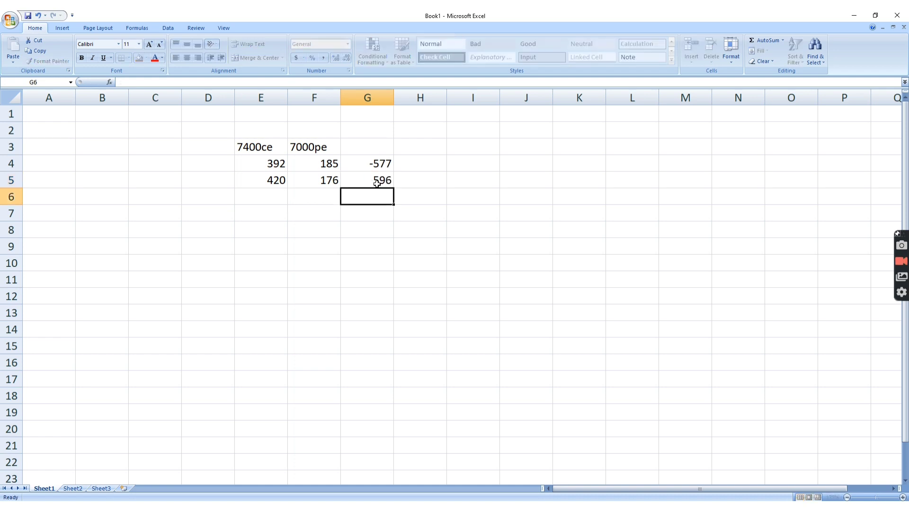
# Check the sum of G4:G5 and enter the difference 19 in cell G7.
pyautogui.moveTo(383, 163); pyautogui.dragTo(383, 186)
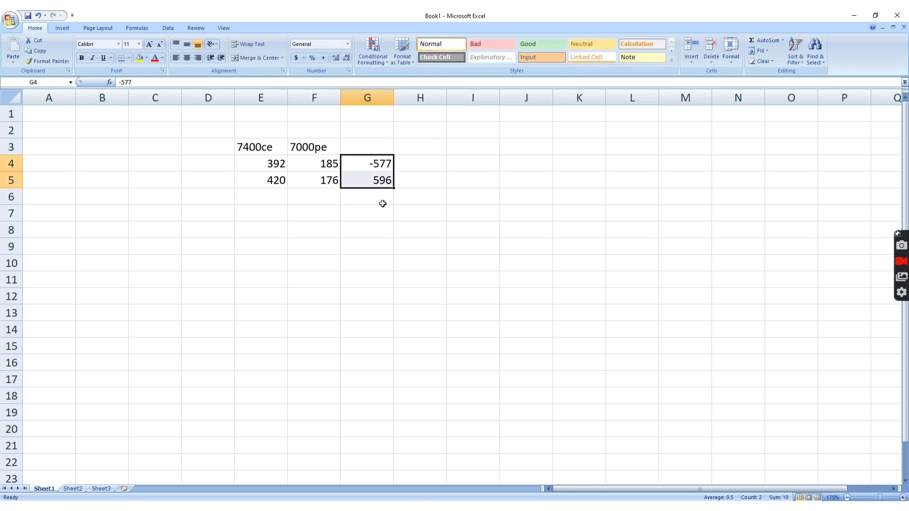
pyautogui.click(374, 212)
pyautogui.write('19')
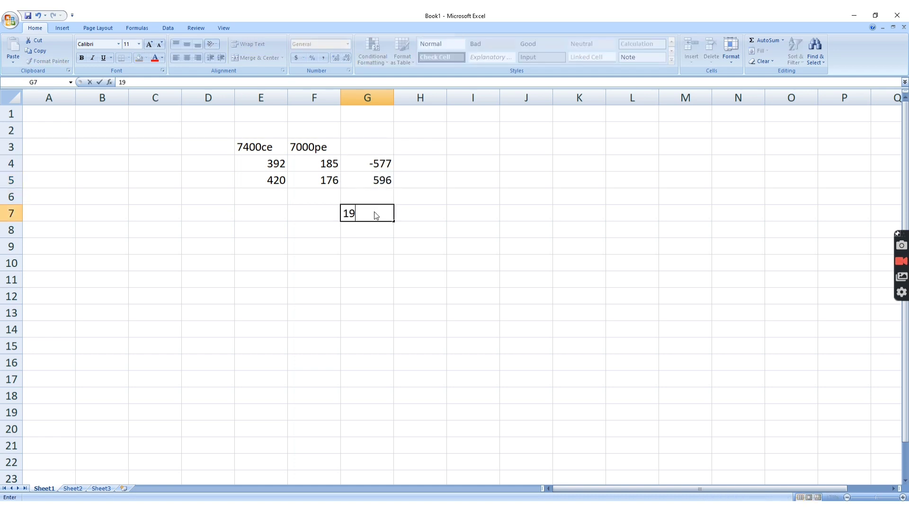
pyautogui.press('Return')
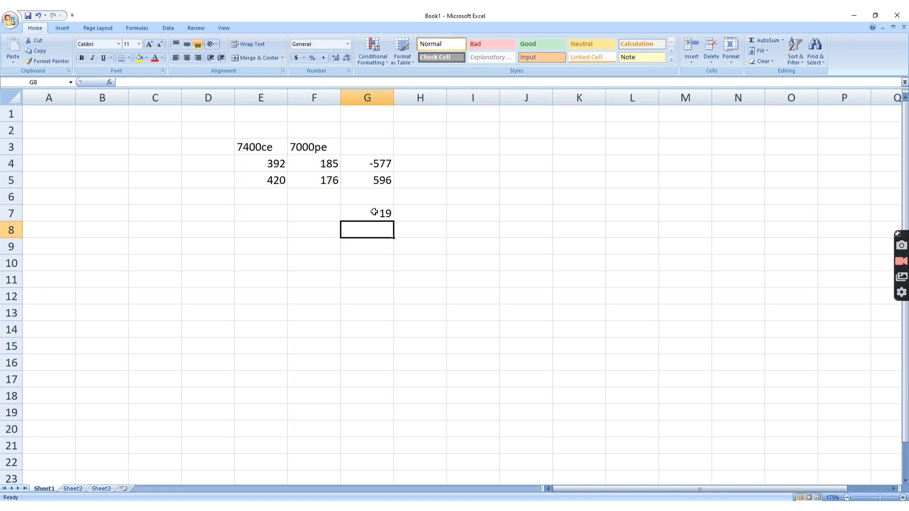
pyautogui.click(469, 144)
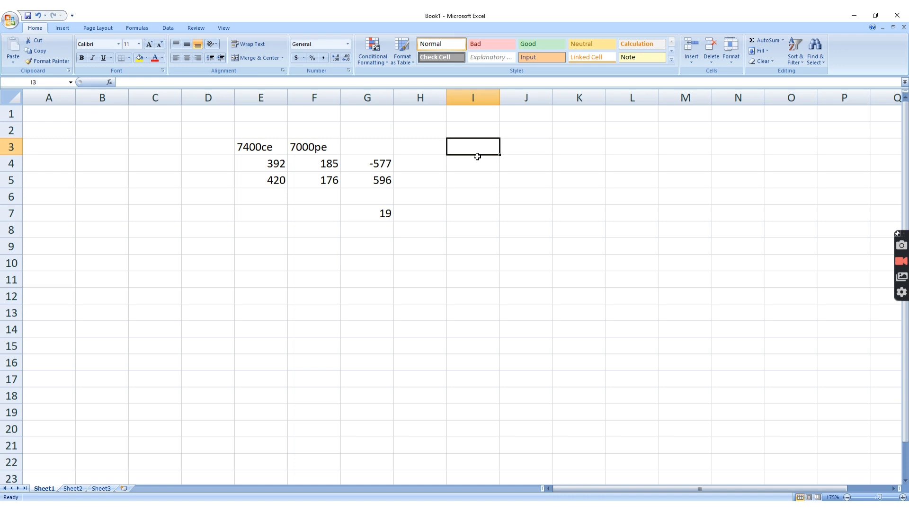
# Switch to Kite, check the crude oil September futures chart at 09:05, and add CRUDEOIL SEP 7400 PE to the watchlist.
pyautogui.hotkey('alt', 'Tab')
pyautogui.click(377, 16)
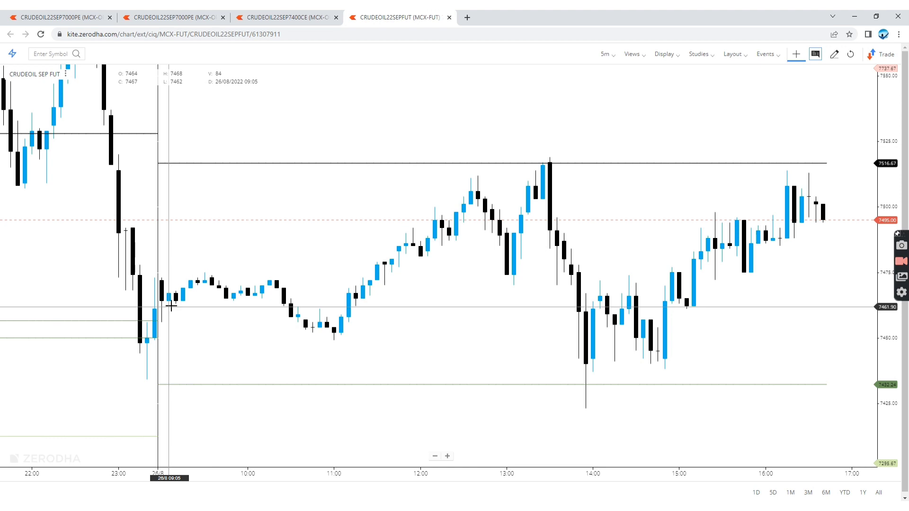
pyautogui.click(80, 13)
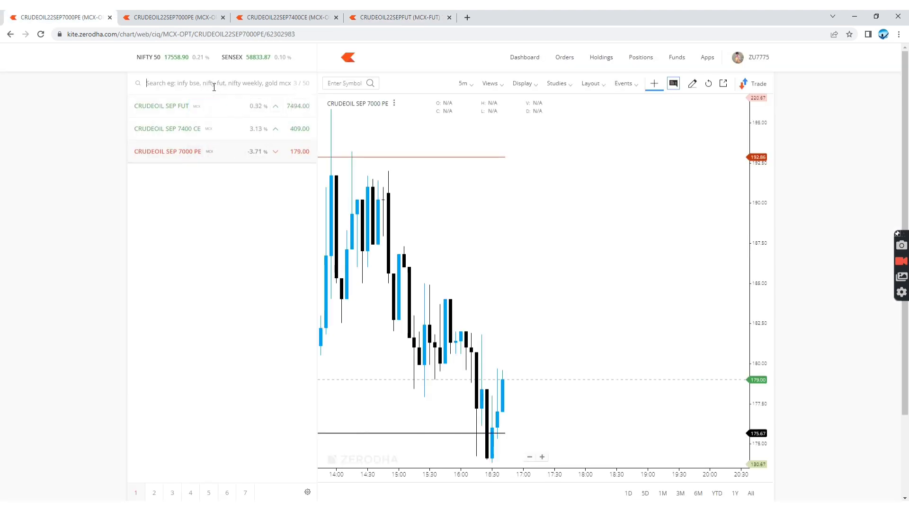
pyautogui.write('crude 7400')
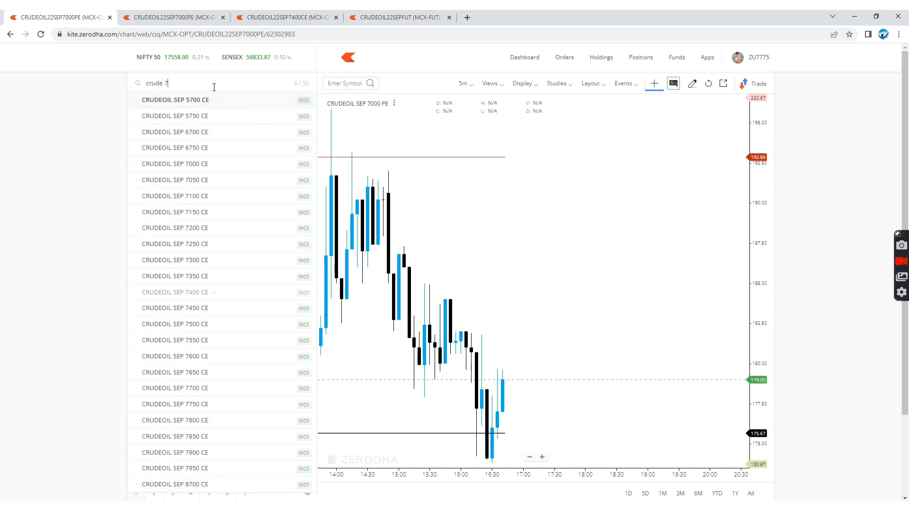
pyautogui.click(303, 116)
# Search for crude 7800 and crude 7900 and add CRUDEOIL SEP 7800 CE and 7900 CE to the watchlist.
pyautogui.click(212, 86)
pyautogui.click(213, 84)
pyautogui.press('BackSpace')
pyautogui.press('BackSpace')
pyautogui.press('BackSpace')
pyautogui.write('800')
pyautogui.moveTo(249, 100)
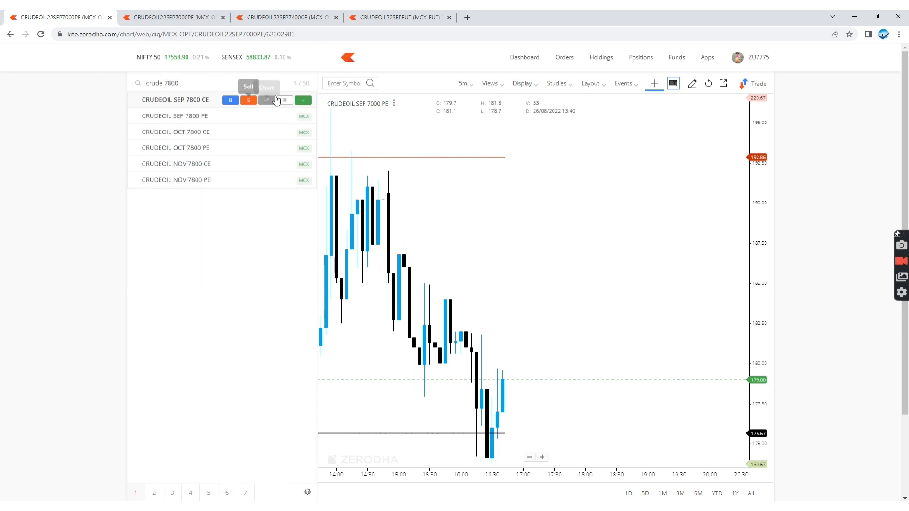
pyautogui.click(303, 101)
pyautogui.click(245, 300)
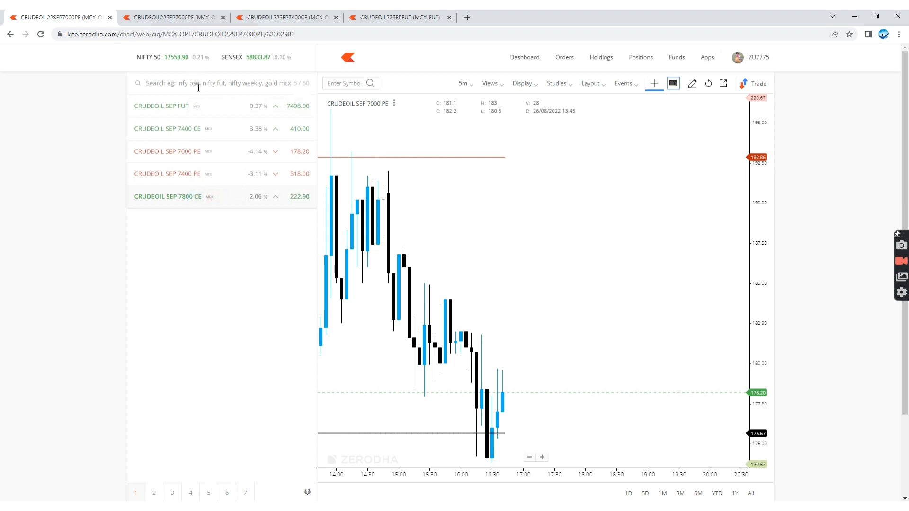
pyautogui.write('crude 7900')
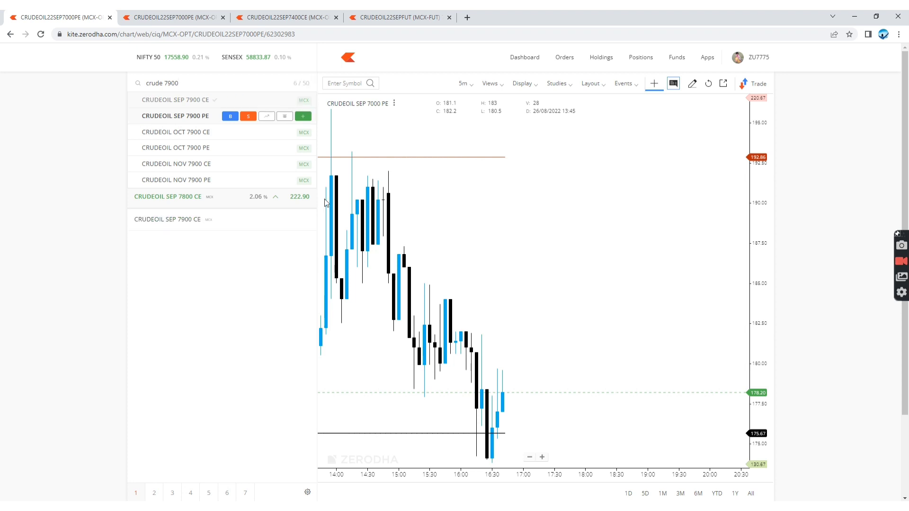
pyautogui.press('Return')
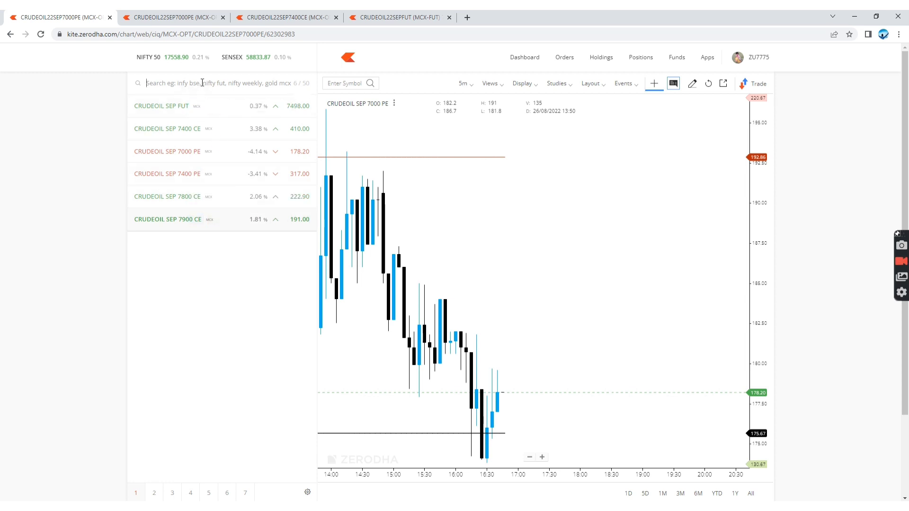
pyautogui.write('crude 800')
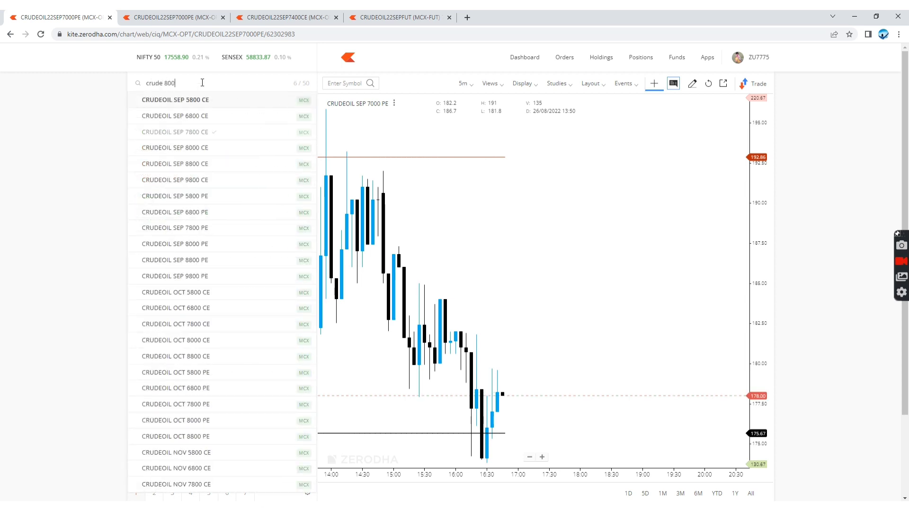
pyautogui.click(303, 99)
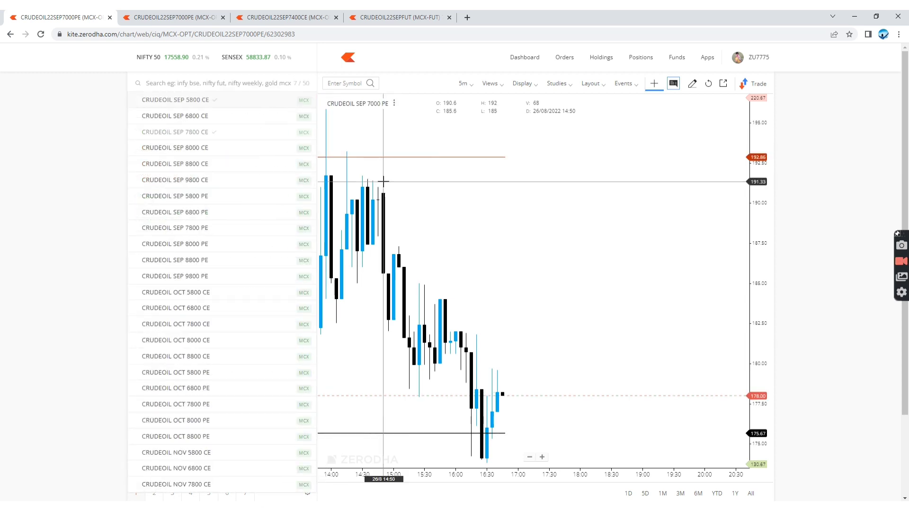
pyautogui.click(262, 243)
# Search for crude 8000 and add CRUDEOIL SEP 8000 CE to the watchlist.
pyautogui.click(219, 83)
pyautogui.write('c')
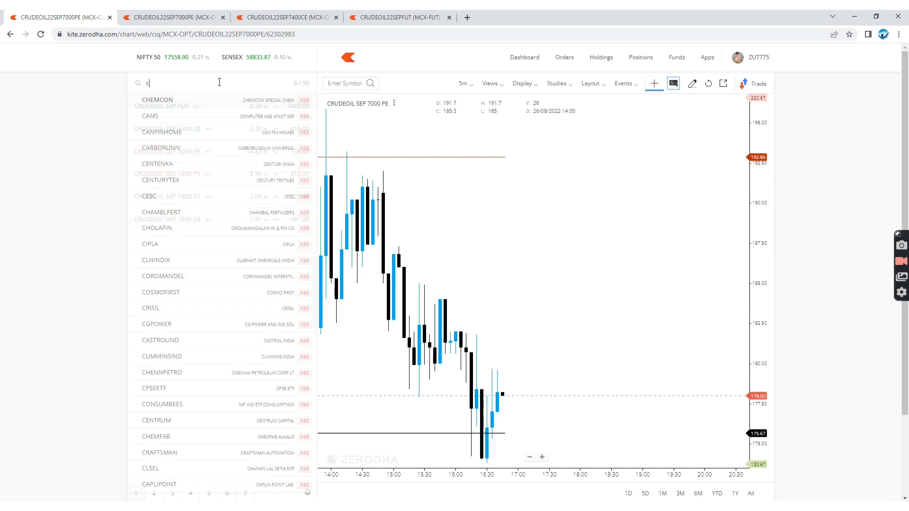
pyautogui.write('rude 8000')
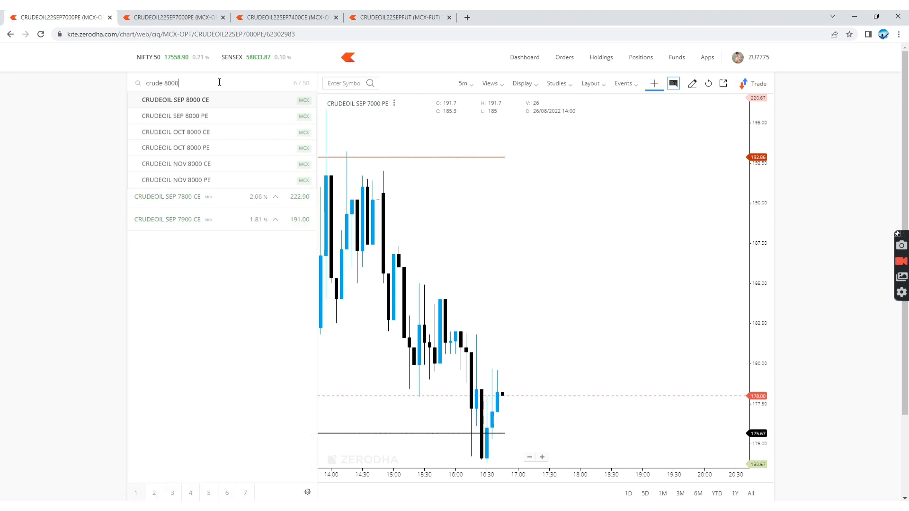
pyautogui.moveTo(266, 100)
pyautogui.click(307, 100)
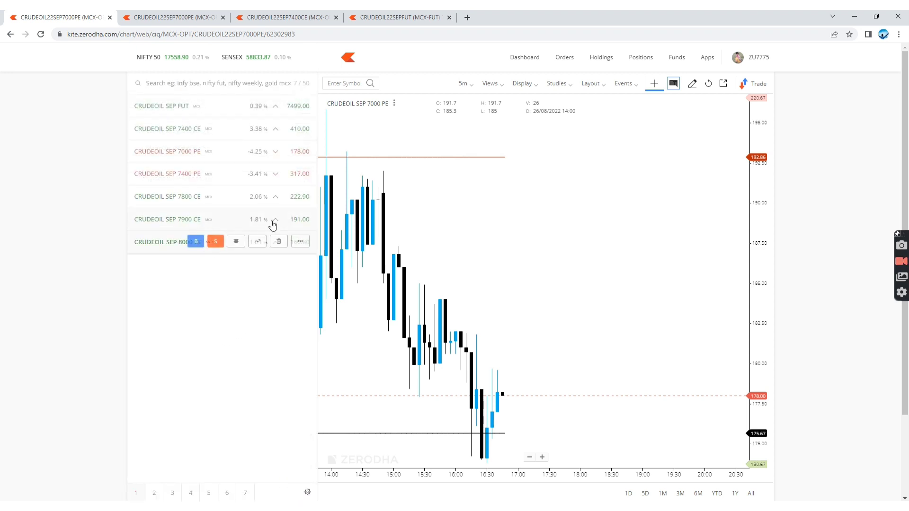
# Check the CRUDEOIL SEP 7900 CE chart at 09:10 on 26 August, switch to Excel and enter 186 in cell J4.
pyautogui.moveTo(293, 219)
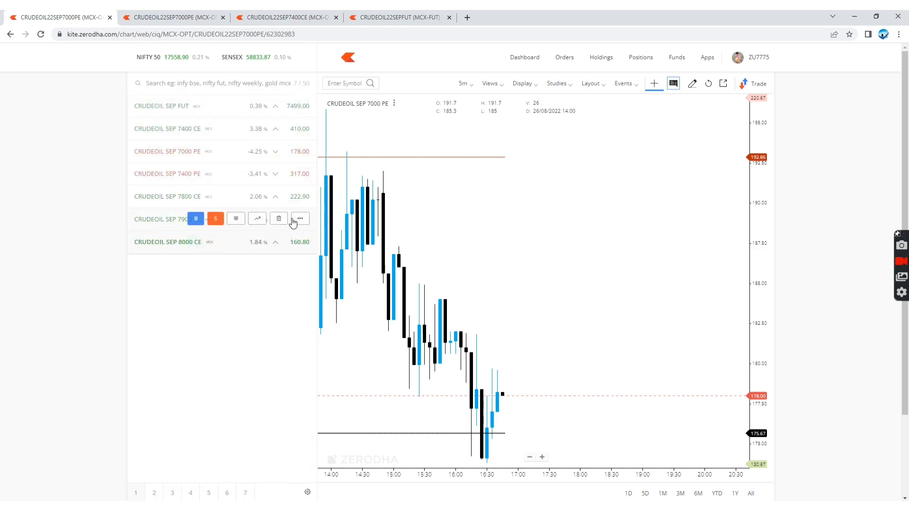
pyautogui.click(258, 219)
pyautogui.moveTo(546, 270); pyautogui.dragTo(594, 278)
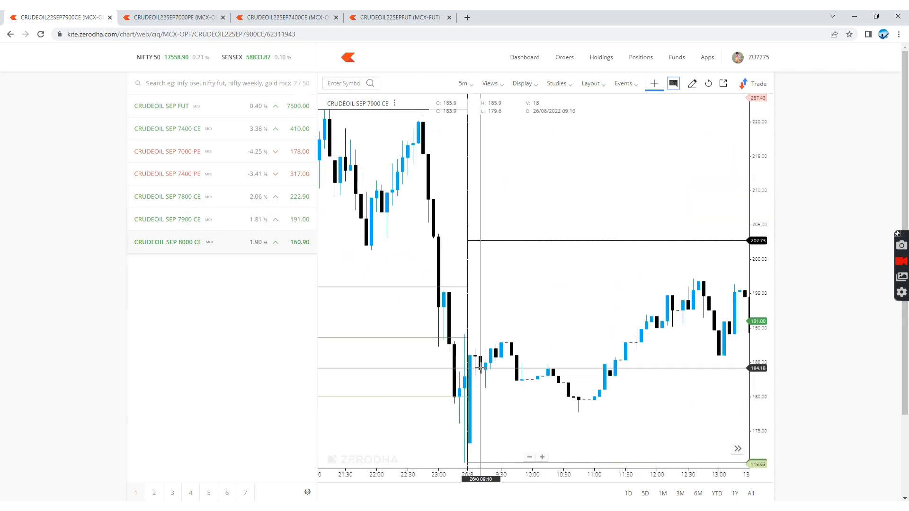
pyautogui.hotkey('alt', 'Tab')
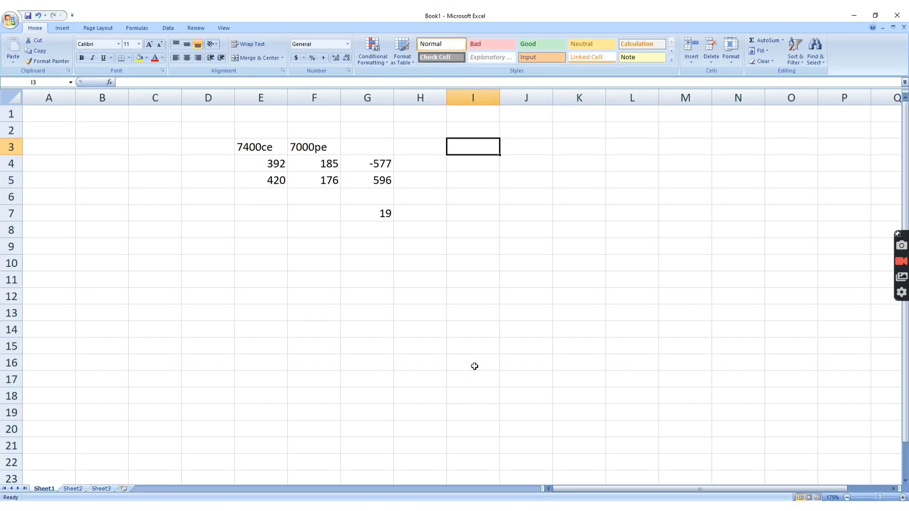
pyautogui.click(476, 168)
pyautogui.press('Right')
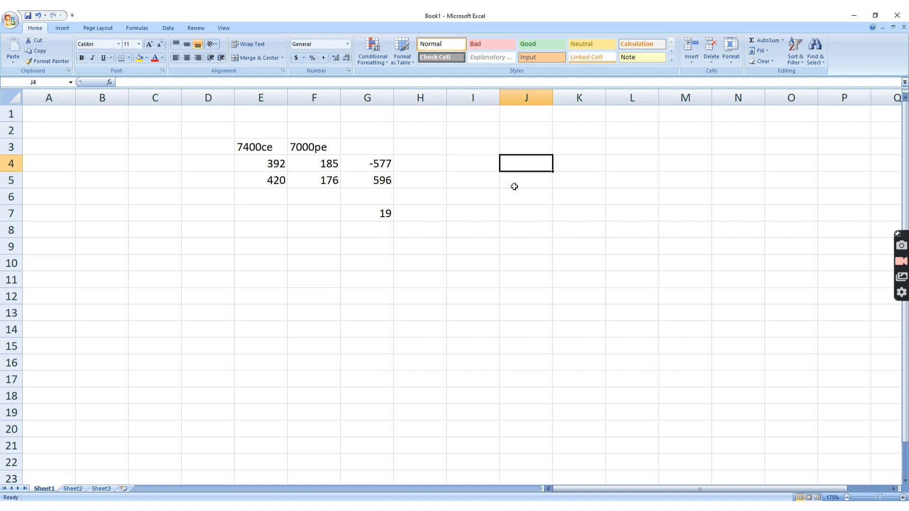
pyautogui.write('186')
pyautogui.press('Left')
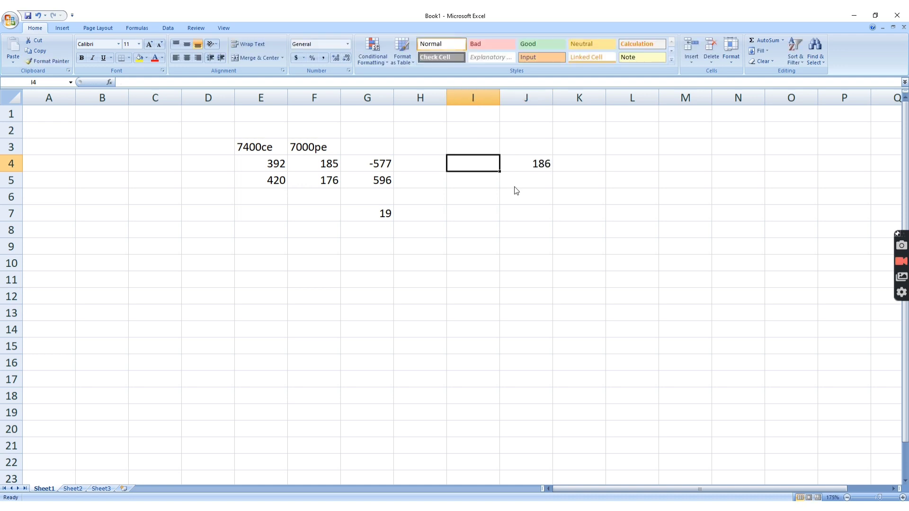
# Switch to Kite, check the CRUDEOIL SEP 7400 PE chart at 09:05 on 26 August, and enter 330 in Excel cell I4.
pyautogui.hotkey('alt', 'Tab')
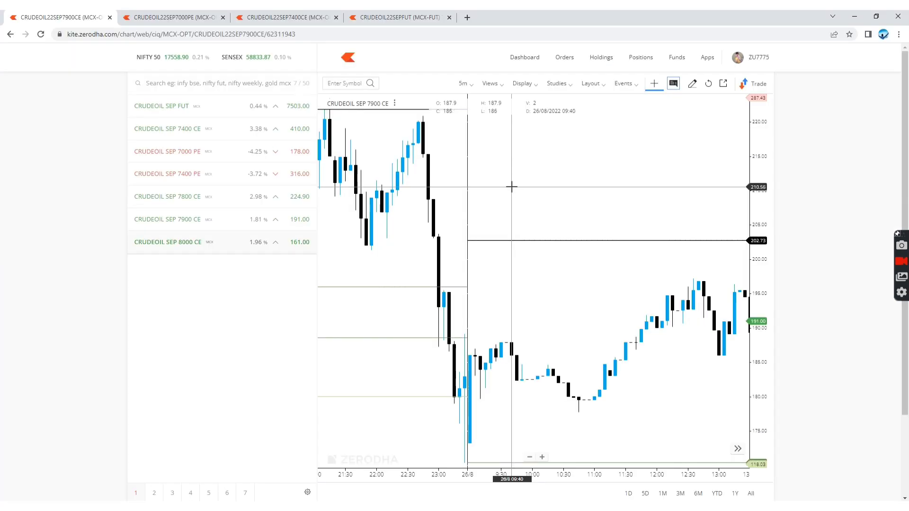
pyautogui.moveTo(259, 129)
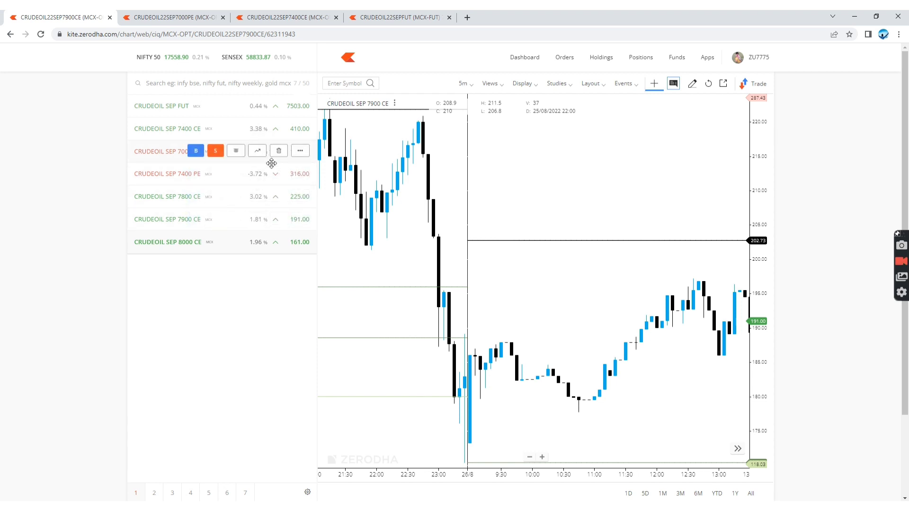
pyautogui.click(258, 179)
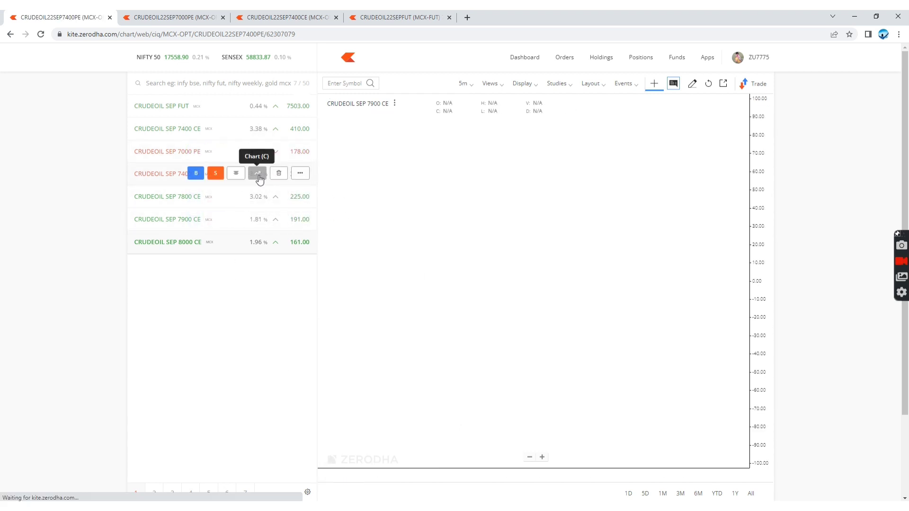
pyautogui.moveTo(477, 280); pyautogui.dragTo(670, 266)
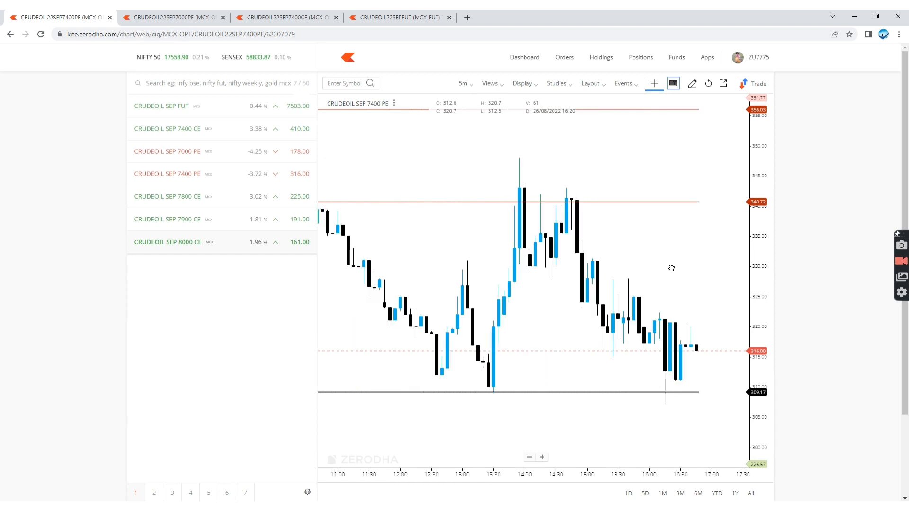
pyautogui.moveTo(370, 280); pyautogui.dragTo(533, 280)
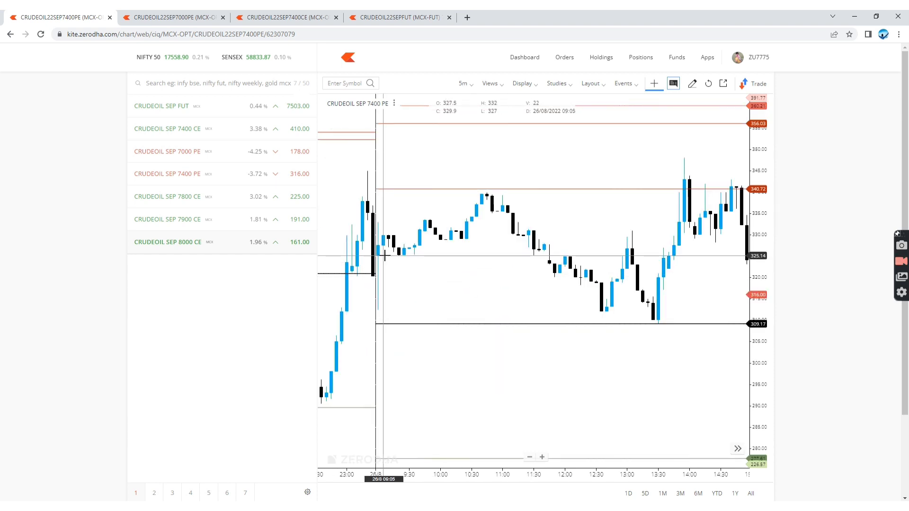
pyautogui.hotkey('alt', 'Tab')
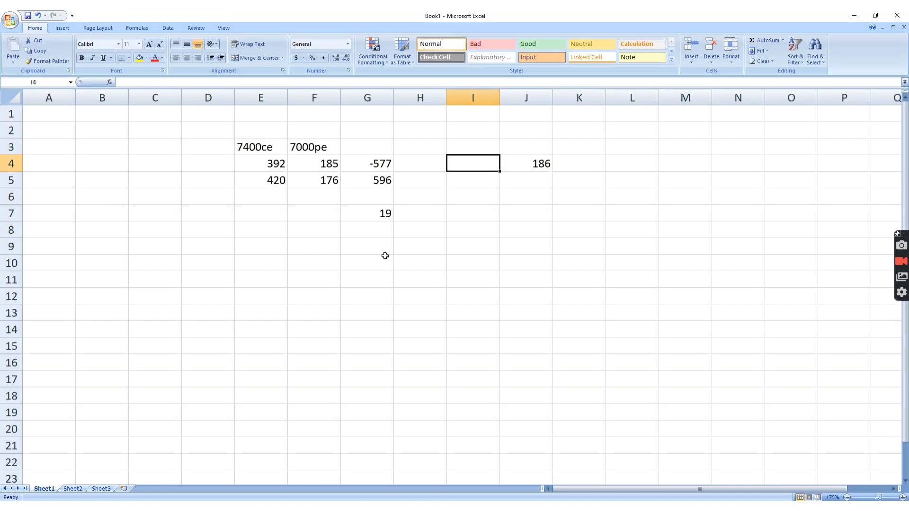
pyautogui.write('330')
pyautogui.press('Return')
# Switch to Kite, close the separate 7000 PE chart tab and open the CRUDEOIL SEP 7400 PE chart in its own tab.
pyautogui.hotkey('alt', 'Tab')
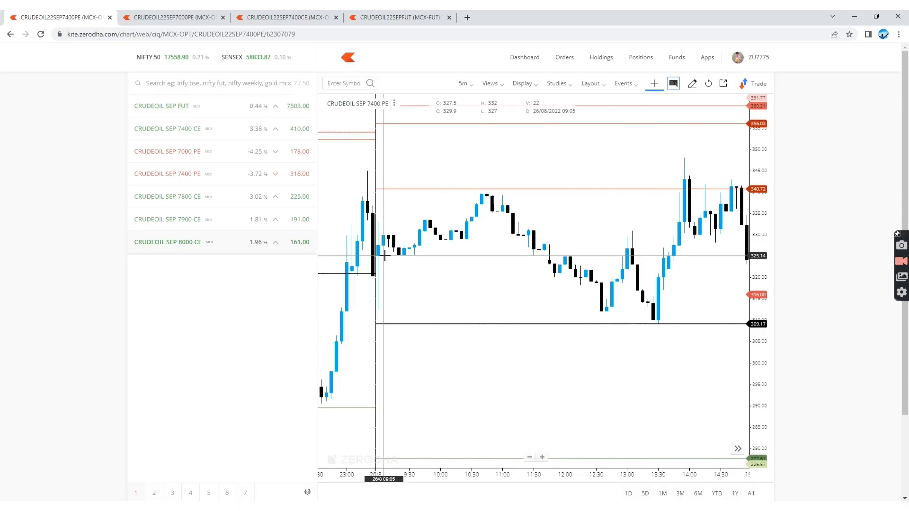
pyautogui.click(395, 17)
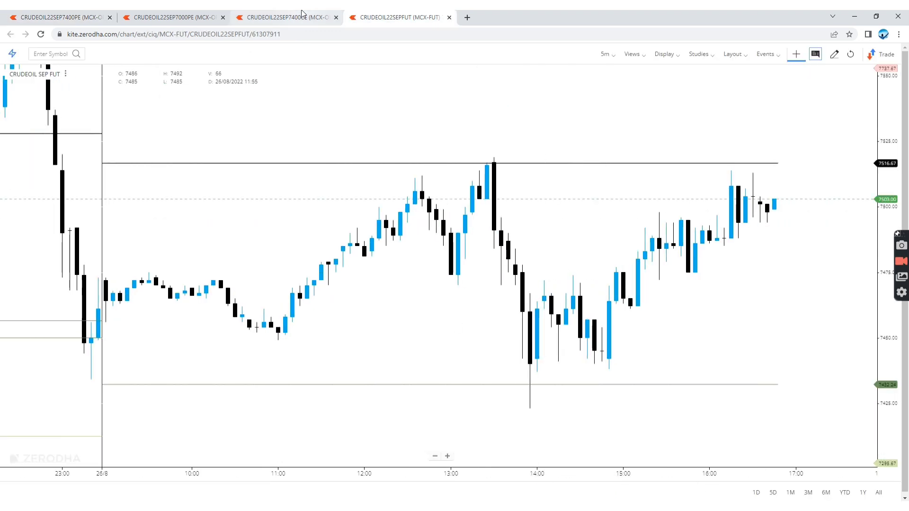
pyautogui.click(219, 15)
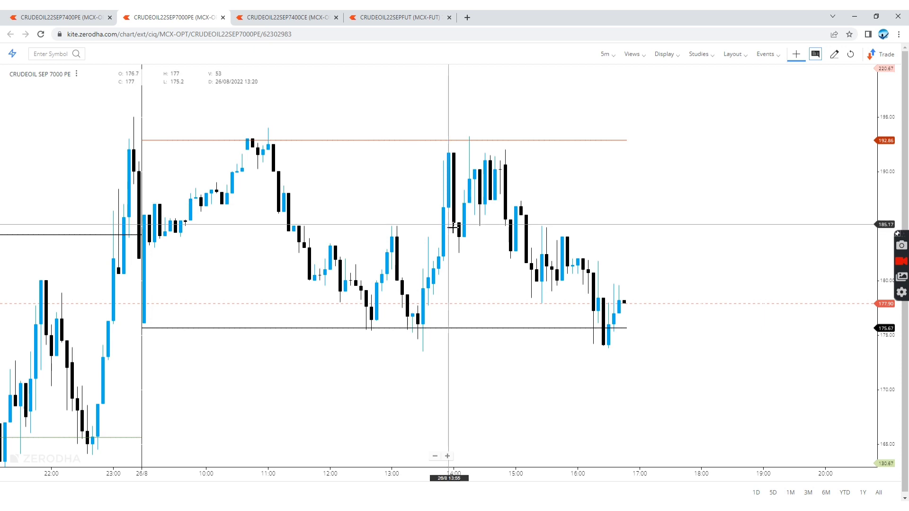
pyautogui.click(258, 14)
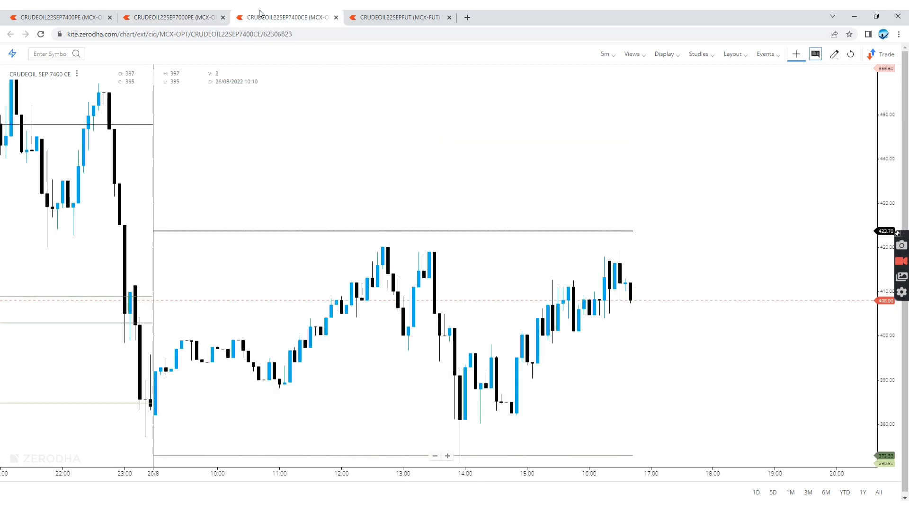
pyautogui.click(223, 18)
pyautogui.click(54, 14)
pyautogui.moveTo(246, 172)
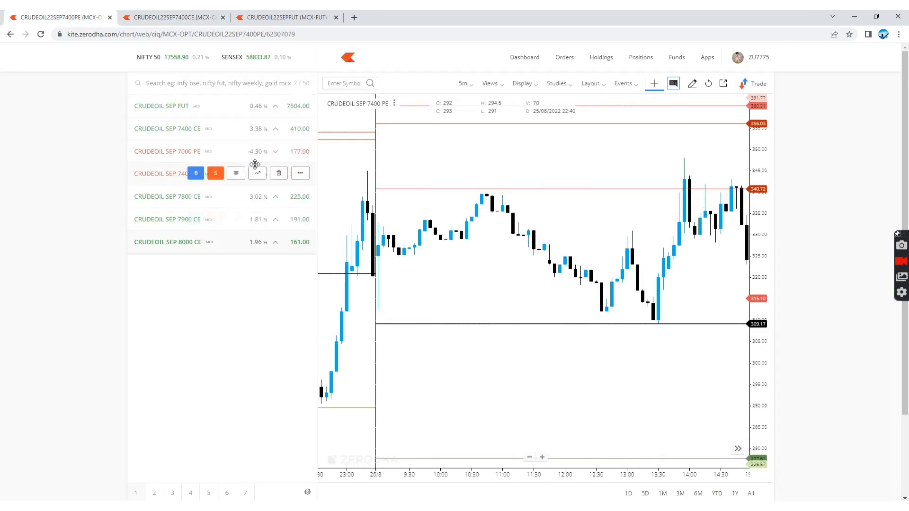
pyautogui.click(723, 83)
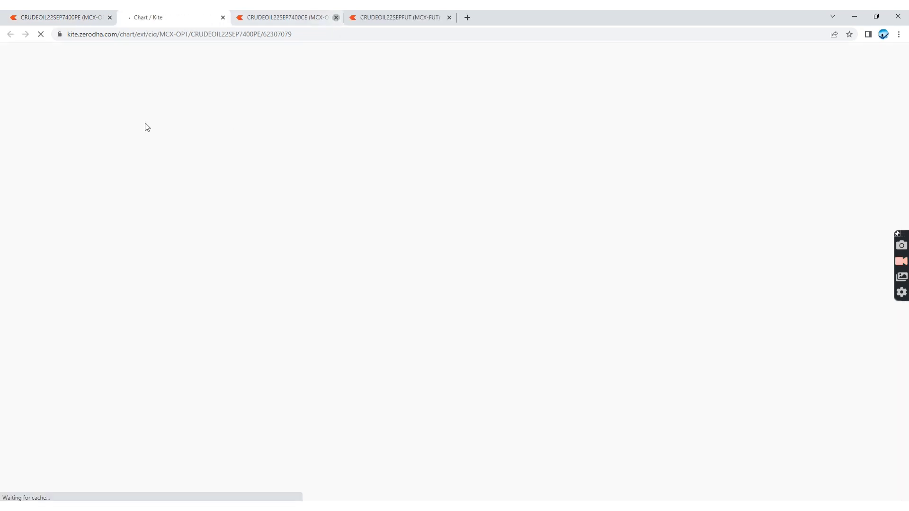
# Close the separate 7400 CE chart tab and open the CRUDEOIL SEP 7900 CE chart in its own tab.
pyautogui.click(66, 17)
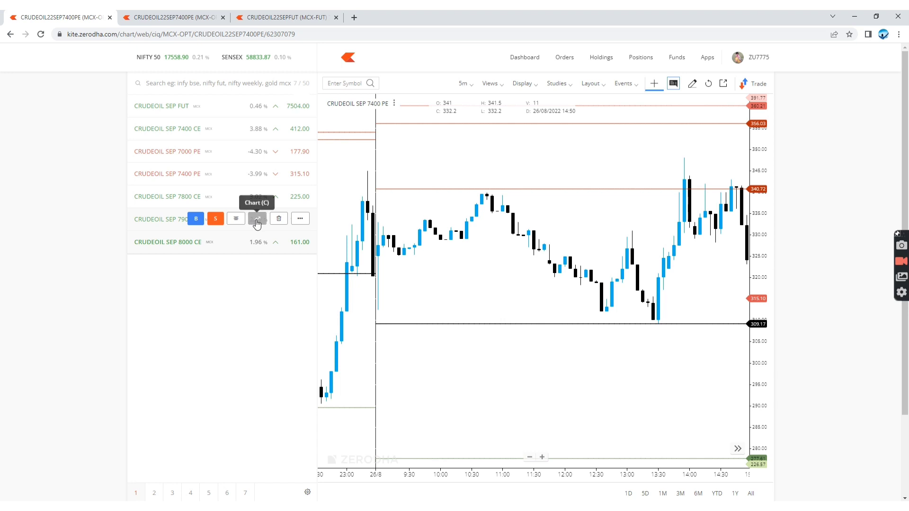
pyautogui.click(258, 221)
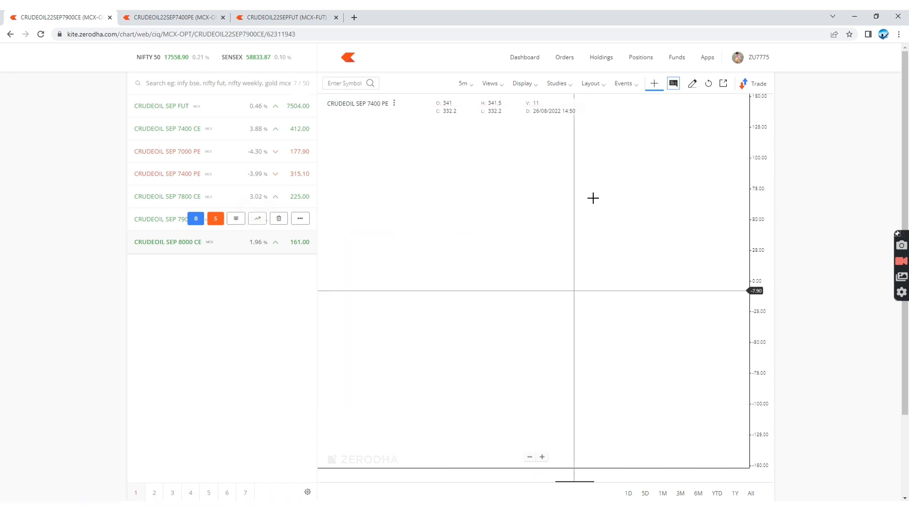
pyautogui.click(725, 85)
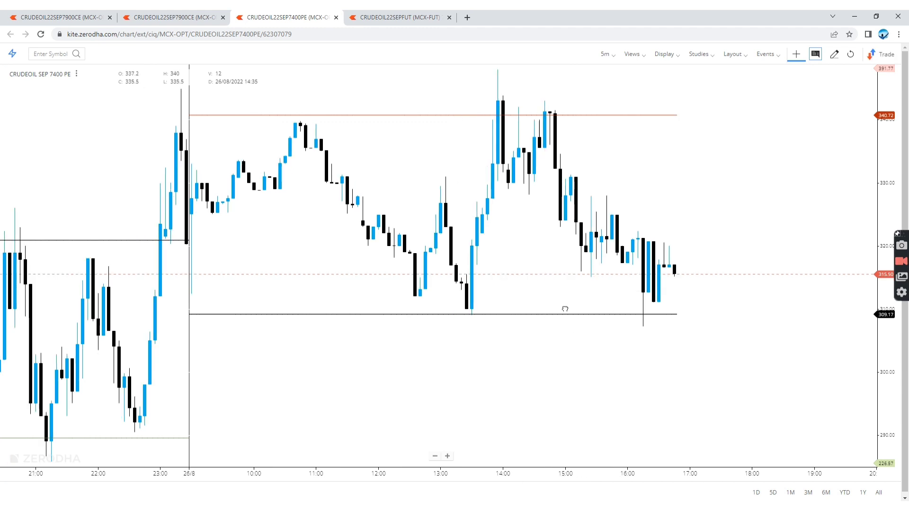
# Check the 7400 PE and 7900 CE charts around 13:55, then enter 348 in cell I5 and 170 in J5 in Excel.
pyautogui.click(186, 17)
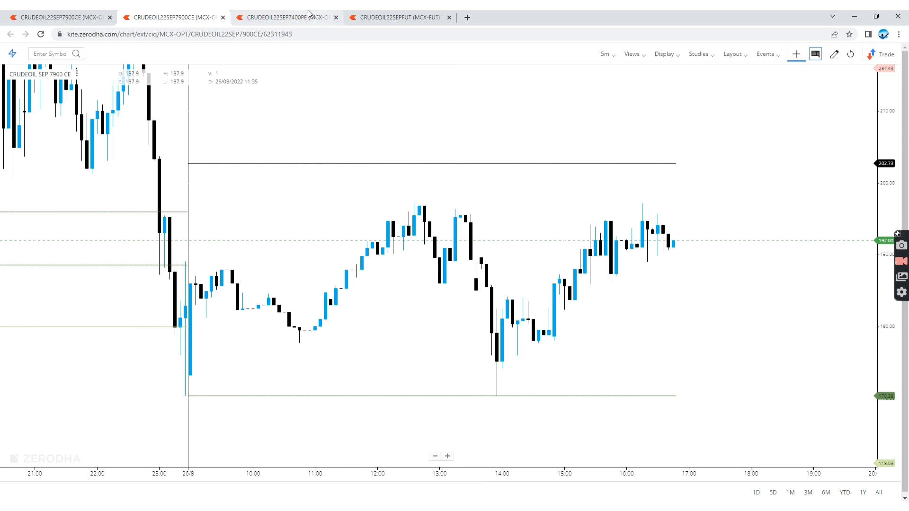
pyautogui.hotkey('alt', 'Tab')
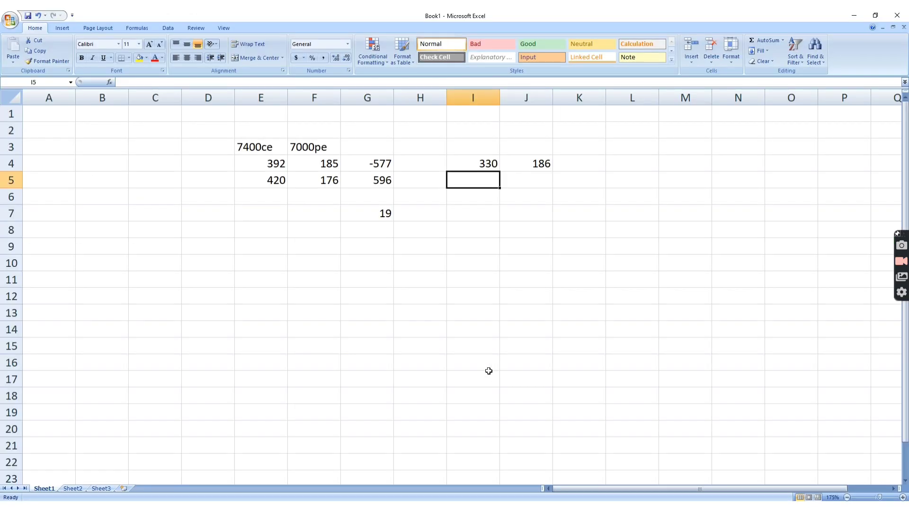
pyautogui.hotkey('alt', 'Tab')
pyautogui.click(308, 13)
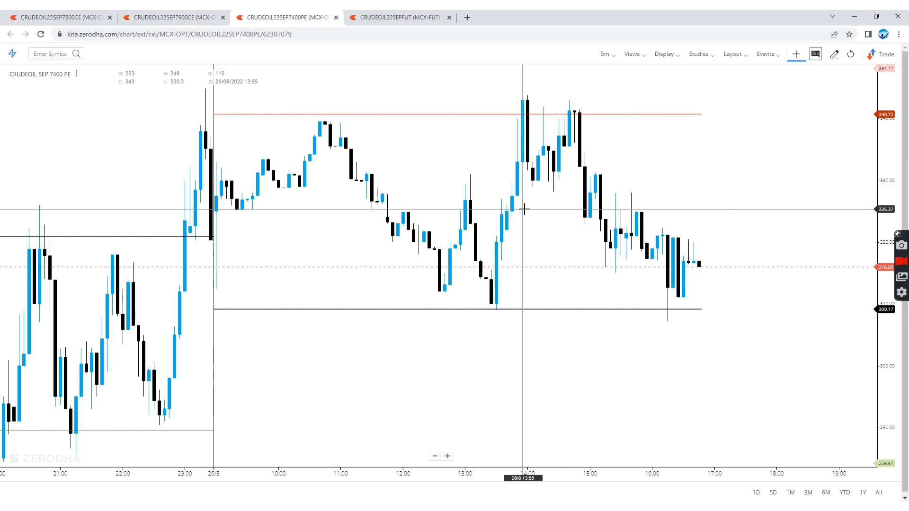
pyautogui.click(171, 17)
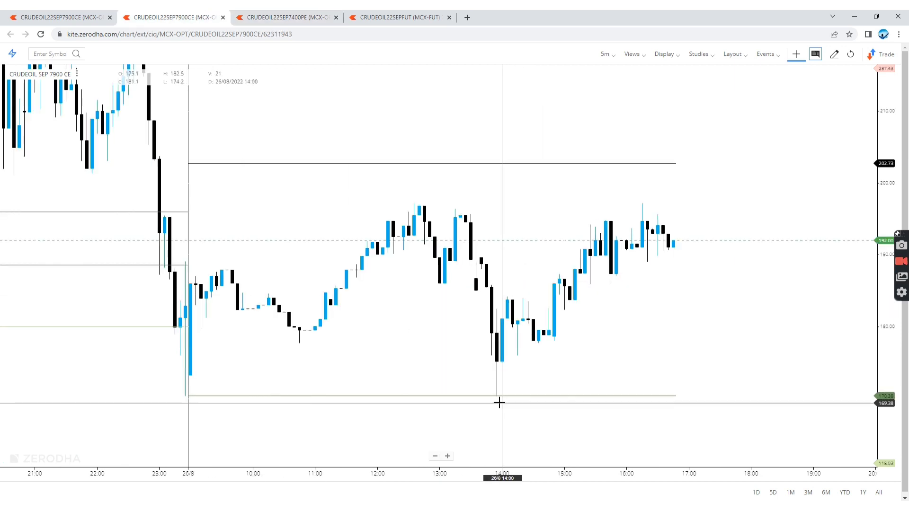
pyautogui.hotkey('alt', 'Tab')
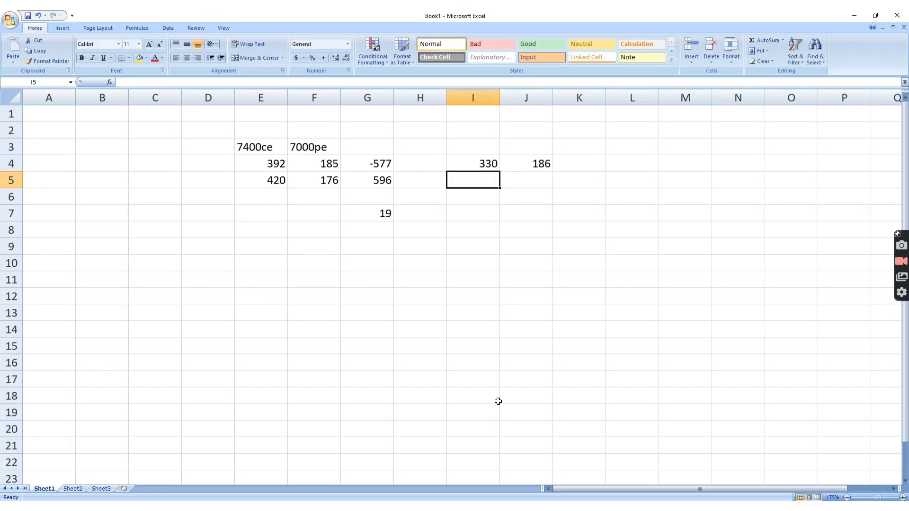
pyautogui.write('348')
pyautogui.press('Tab')
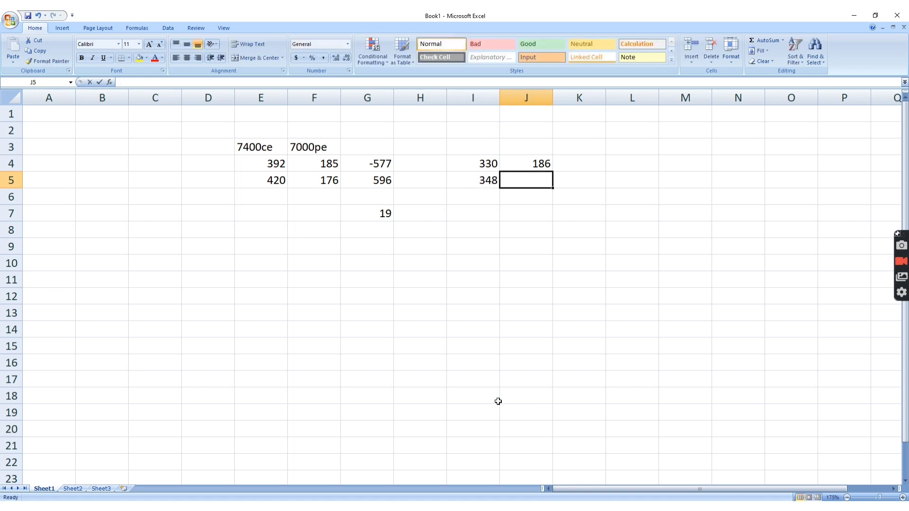
pyautogui.write('177')
pyautogui.write('0')
pyautogui.press('Tab')
# Check the sums of I5:J5 and I4:J4 and enter the difference 2 in cell J7.
pyautogui.hotkey('shift', 'Left')
pyautogui.hotkey('shift', 'Left')
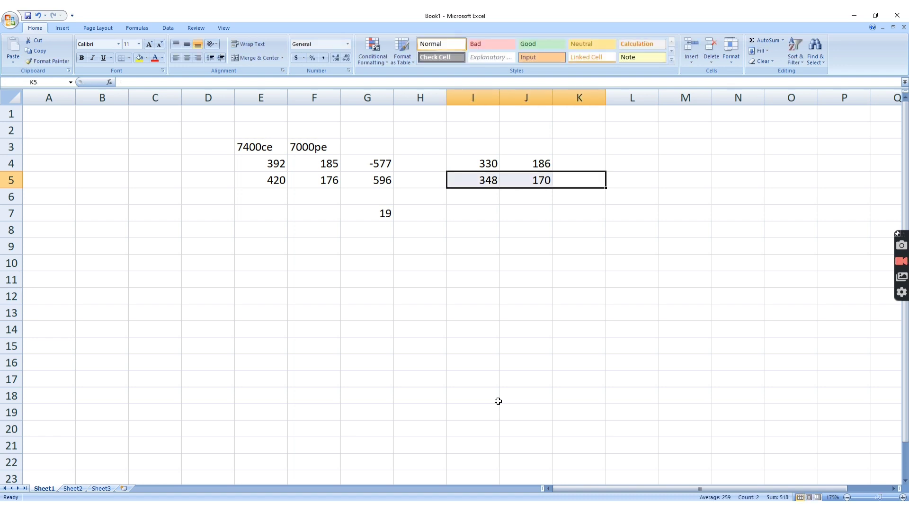
pyautogui.moveTo(489, 166); pyautogui.dragTo(519, 165)
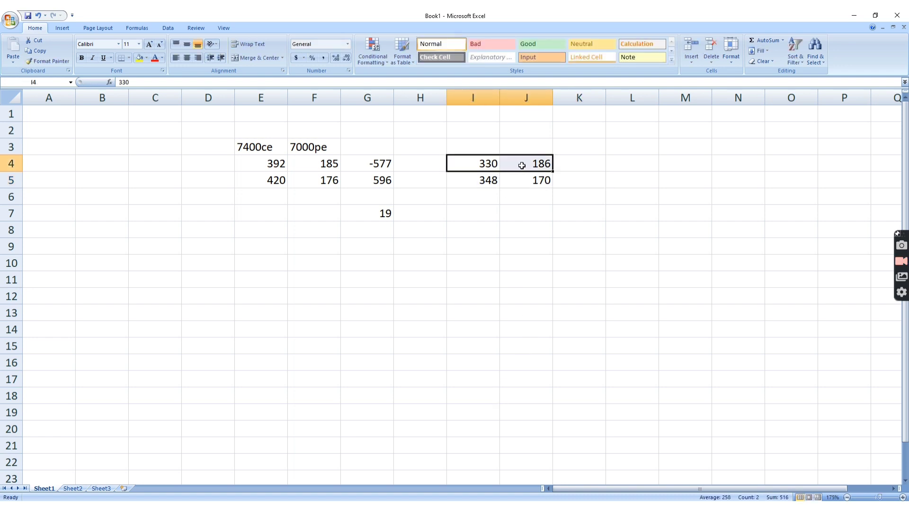
pyautogui.click(534, 218)
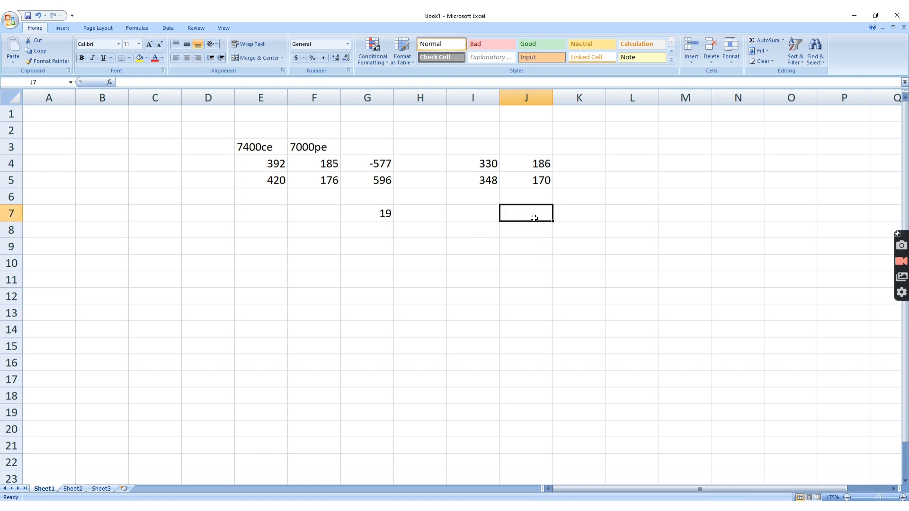
pyautogui.write('2')
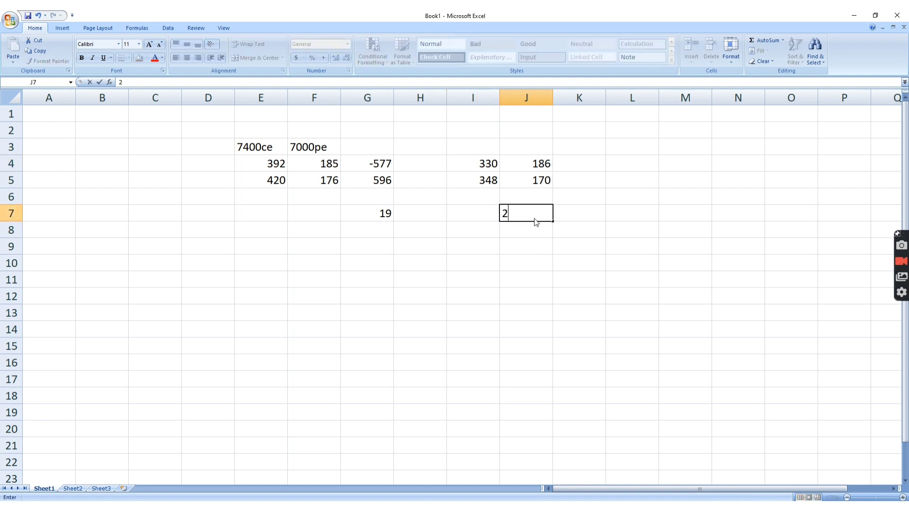
pyautogui.press('Return')
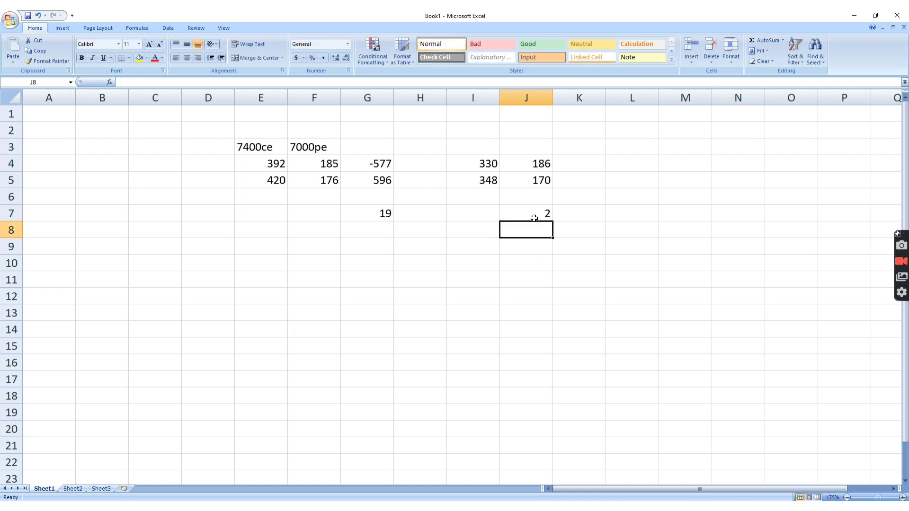
# Switch to Kite, open the CRUDEOIL SEP 8000 CE chart and check its price on 26 August at 13:55.
pyautogui.hotkey('alt', 'Tab')
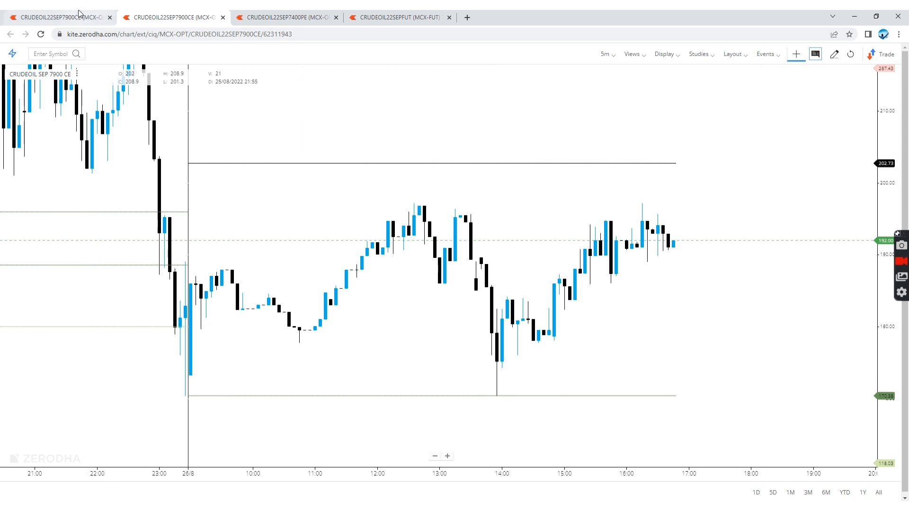
pyautogui.click(60, 17)
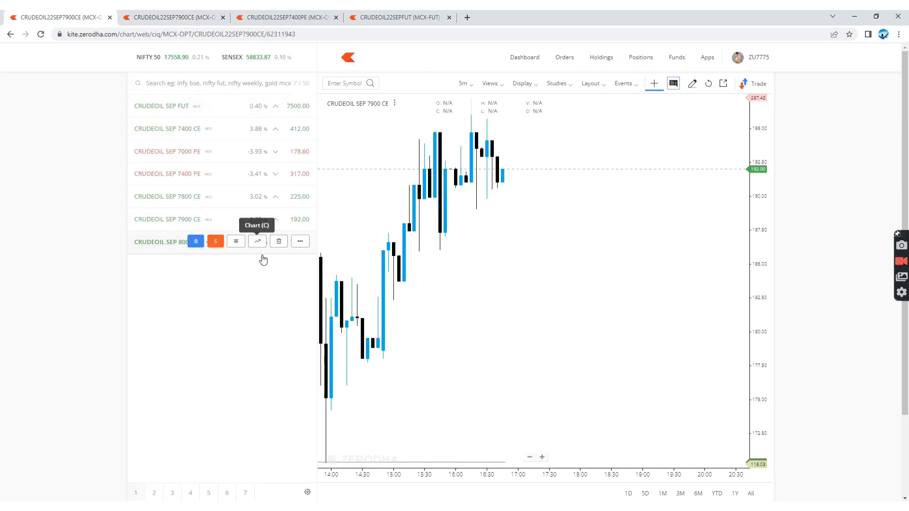
pyautogui.click(255, 242)
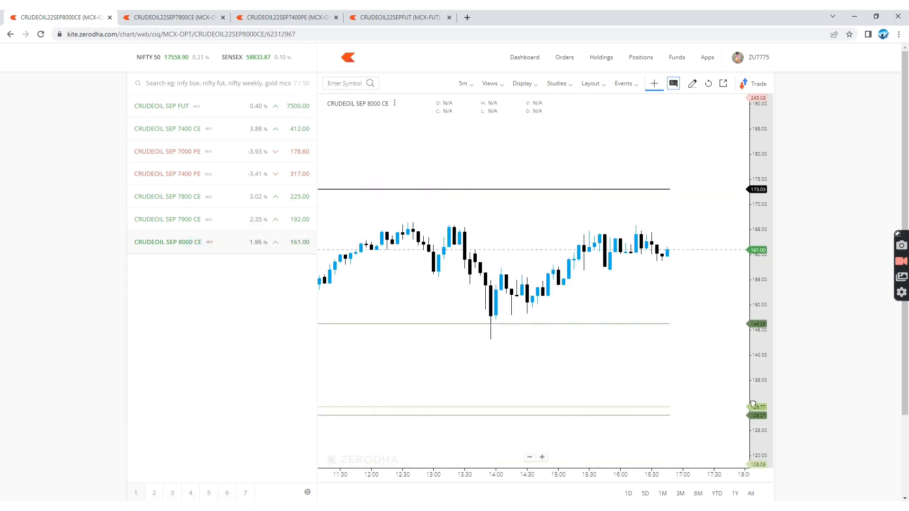
pyautogui.scroll(-4, 585, 374)
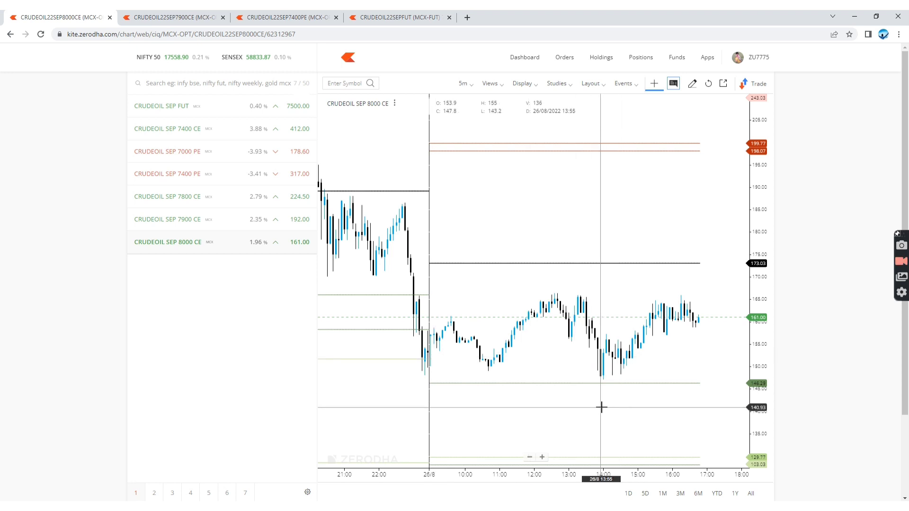
# Switch to Excel and replace the 7900 CE prices with 157 in cell J4 and 143 in J5.
pyautogui.hotkey('alt', 'Tab')
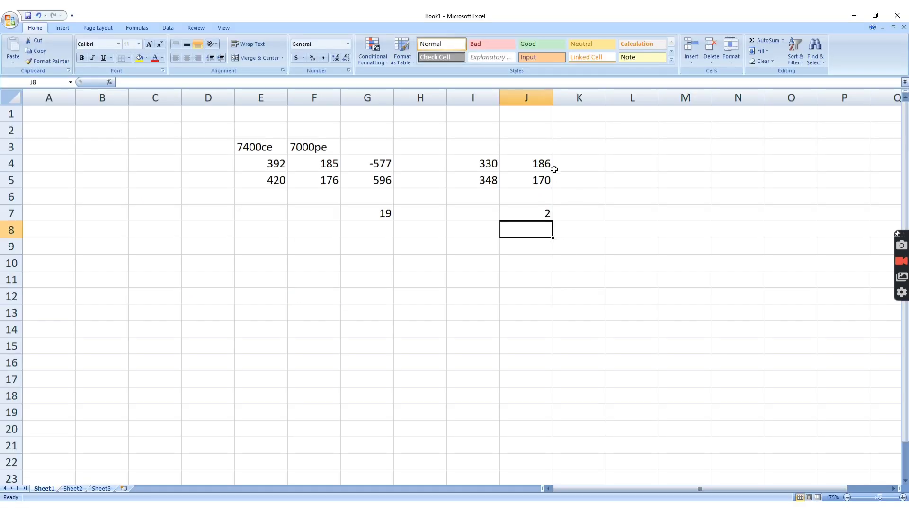
pyautogui.click(538, 166)
pyautogui.write('157')
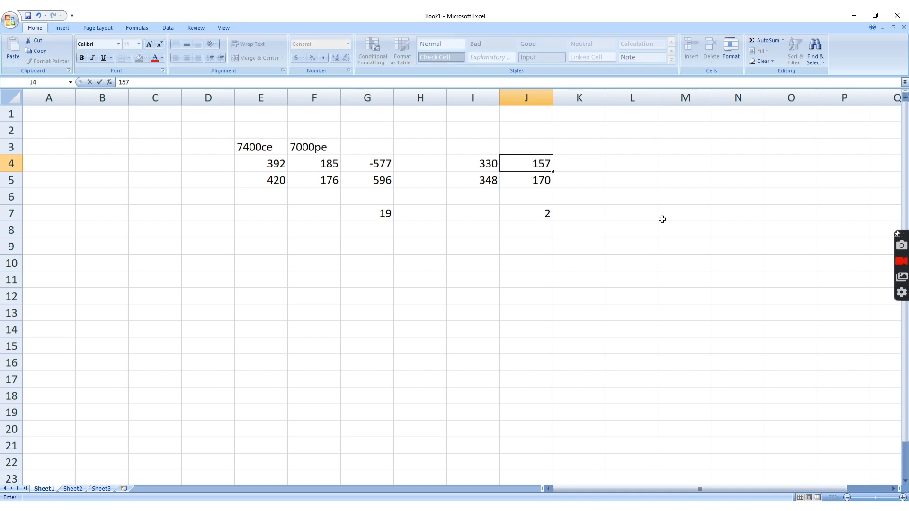
pyautogui.press('Tab')
pyautogui.press('Return')
pyautogui.write('143')
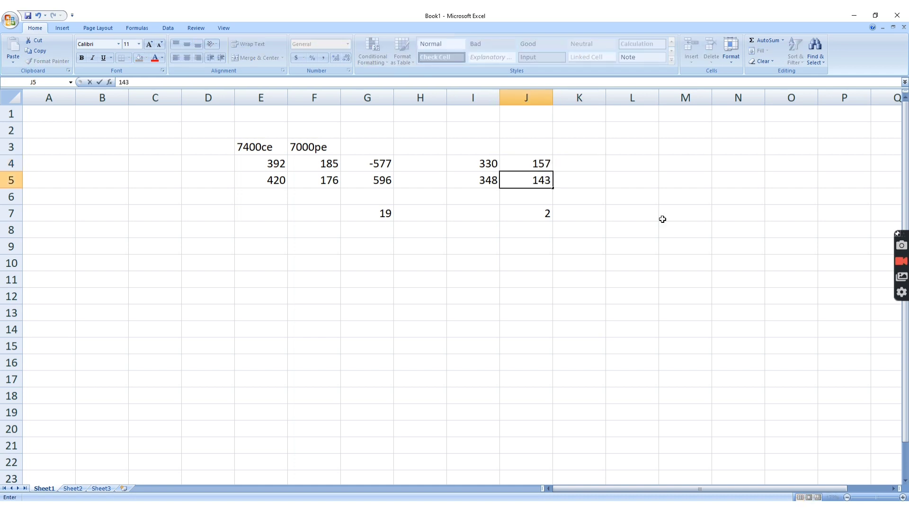
pyautogui.hotkey('ctrl', 'Return')
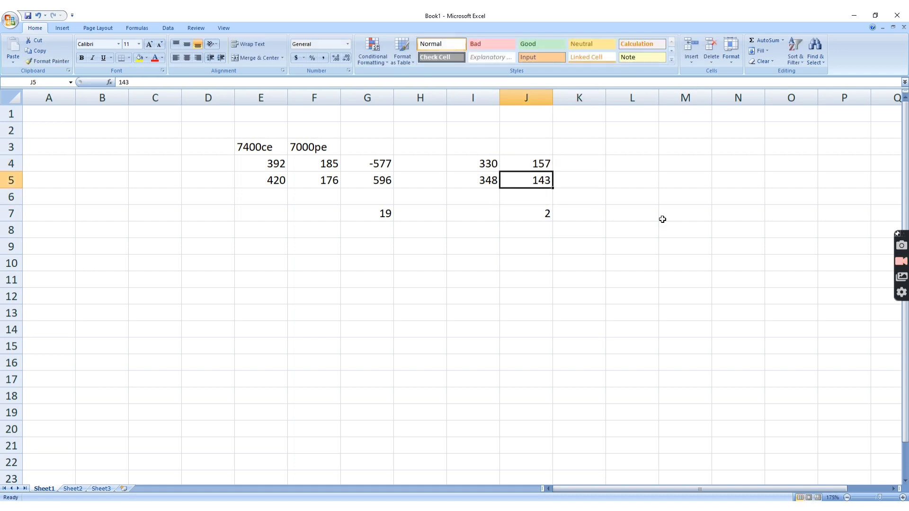
# Check the sums of I4:J4 and I5:J5, then select cell L4.
pyautogui.moveTo(469, 163); pyautogui.dragTo(539, 164)
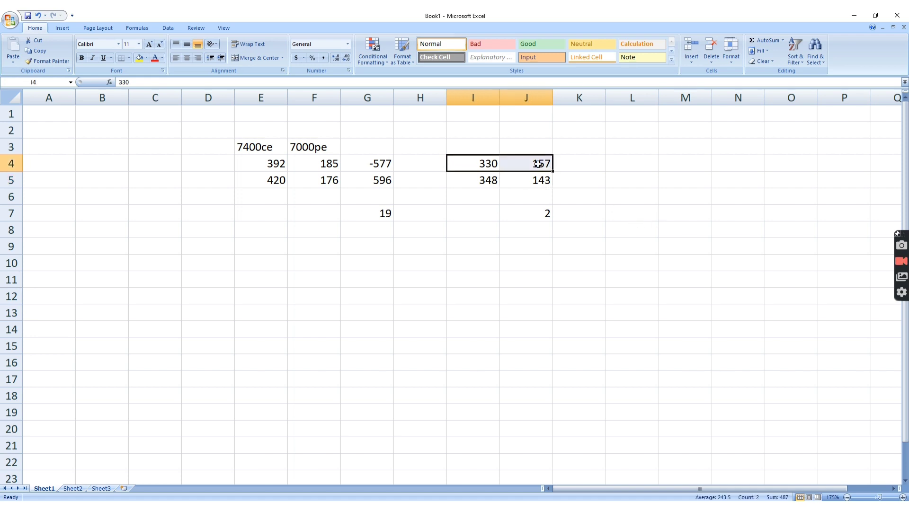
pyautogui.moveTo(496, 184); pyautogui.dragTo(537, 181)
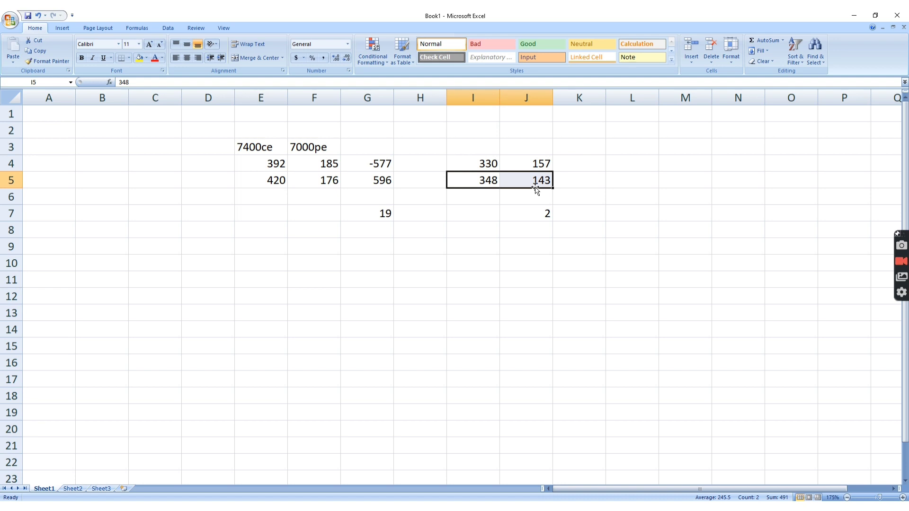
pyautogui.click(483, 181)
pyautogui.click(473, 165)
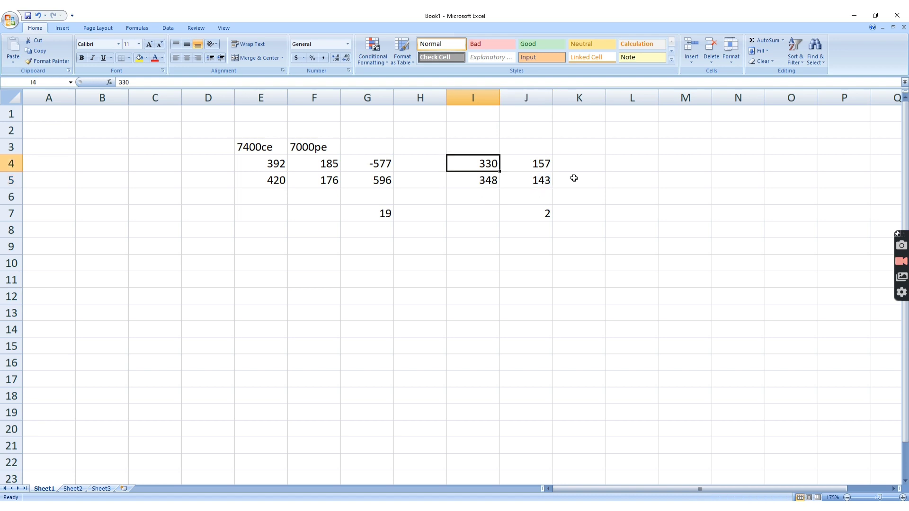
pyautogui.click(577, 165)
pyautogui.click(629, 164)
# Switch to Kite, search for crude 7500 and add CRUDEOIL SEP 7500 PE to the watchlist.
pyautogui.hotkey('alt', 'Tab')
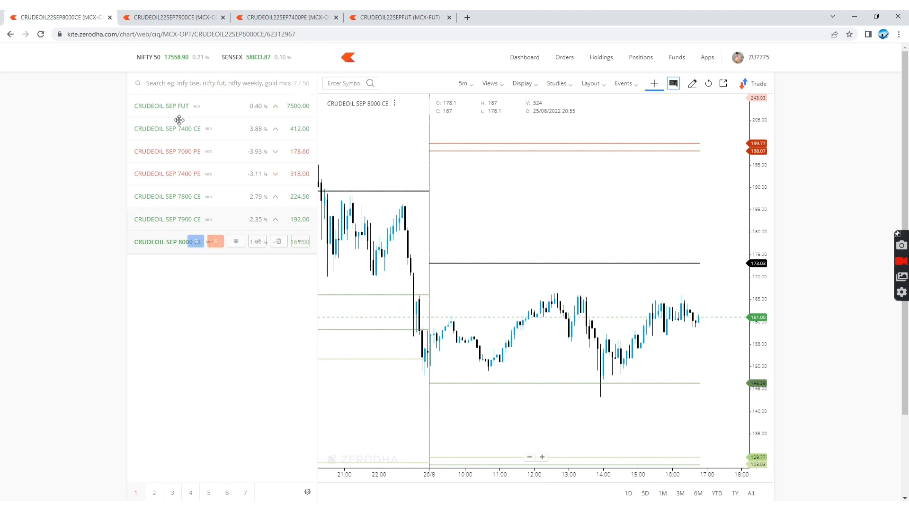
pyautogui.click(214, 83)
pyautogui.write('cru')
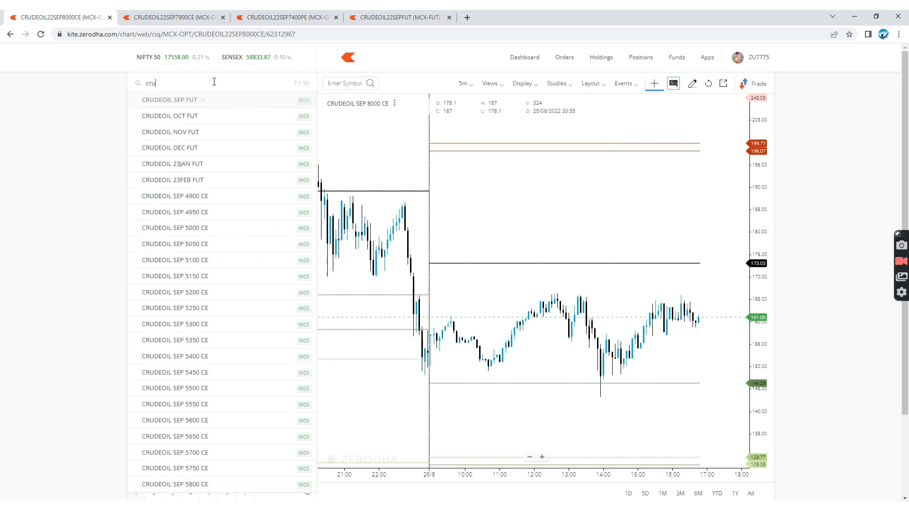
pyautogui.write('de 7')
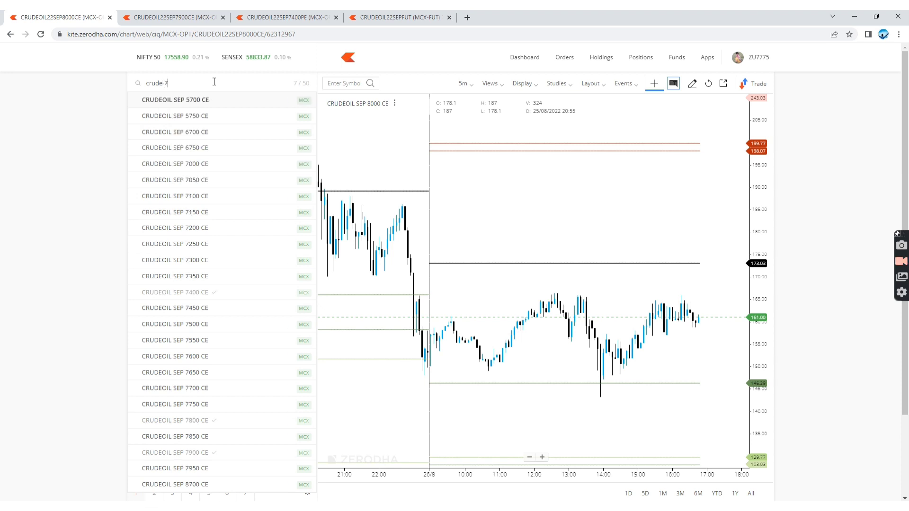
pyautogui.write('500')
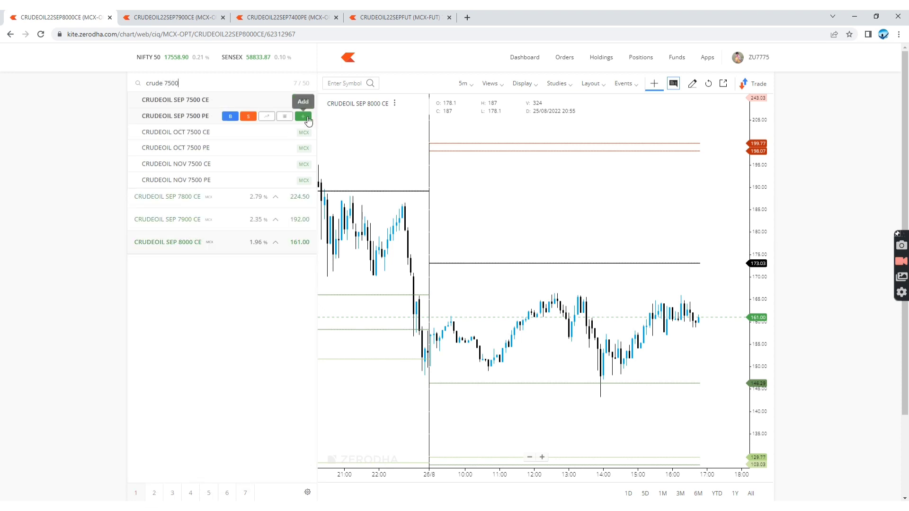
pyautogui.click(310, 118)
# Look at the CRUDEOIL SEP FUT chart, then open the CRUDEOIL SEP 7500 PE chart from the watchlist.
pyautogui.hotkey('ctrl', '4')
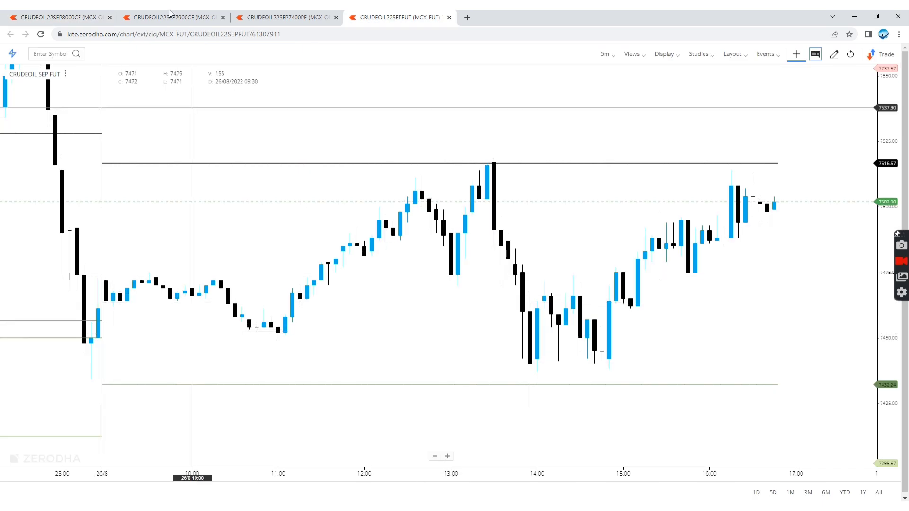
pyautogui.click(183, 12)
pyautogui.hotkey('ctrl', '1')
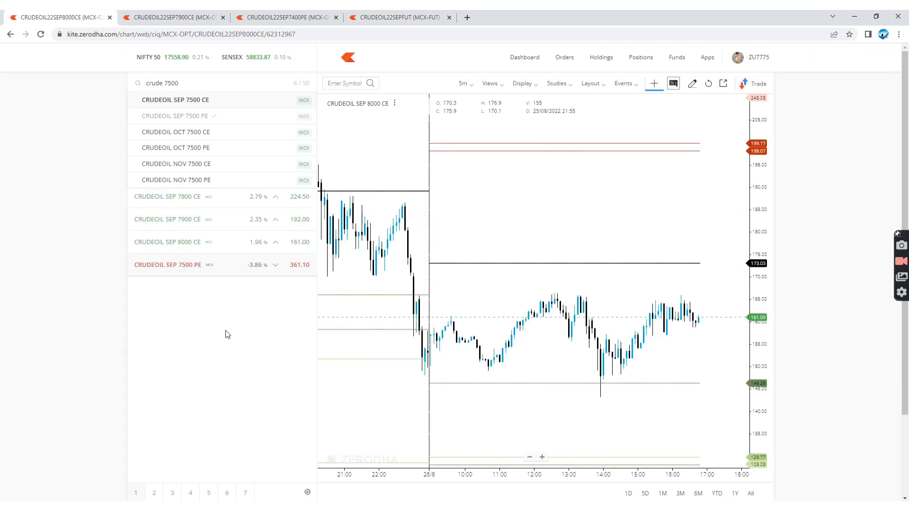
pyautogui.click(256, 265)
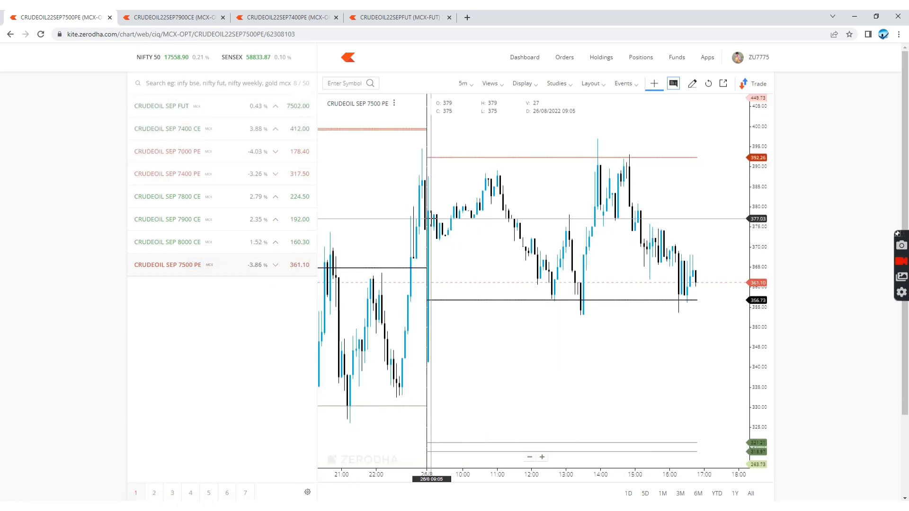
# Enter 377 in cell L4 in Excel, check the 7500 PE candle at 13:55 on 26 August, and enter 397 in L5.
pyautogui.hotkey('alt', 'Tab')
pyautogui.write('37')
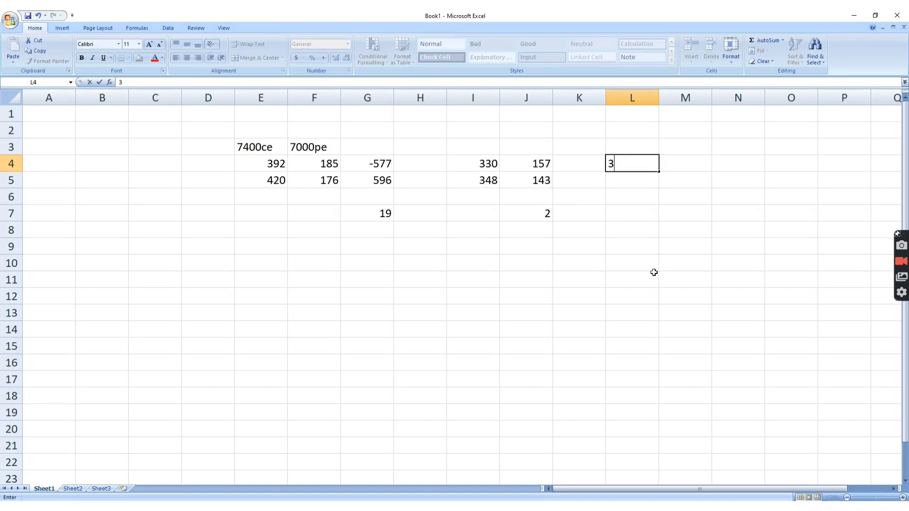
pyautogui.press('Return')
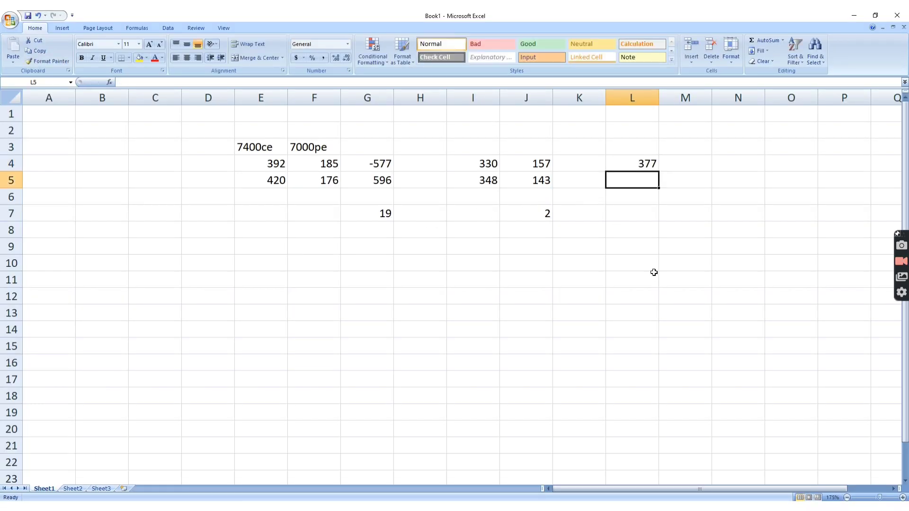
pyautogui.hotkey('alt', 'Tab')
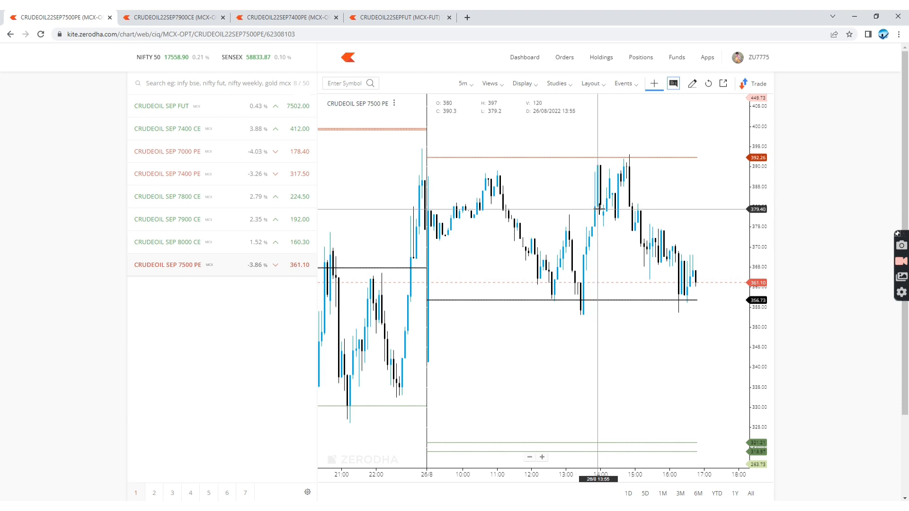
pyautogui.hotkey('alt', 'Tab')
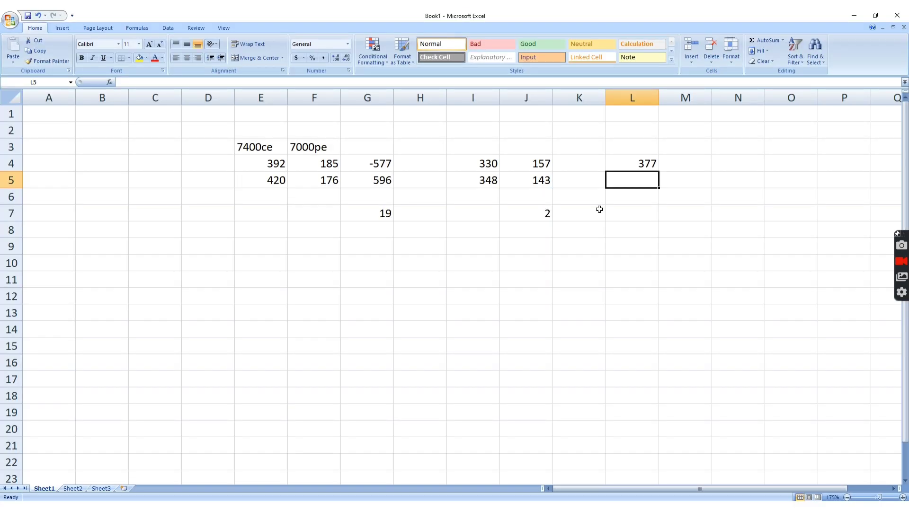
pyautogui.write('397')
pyautogui.press('Return')
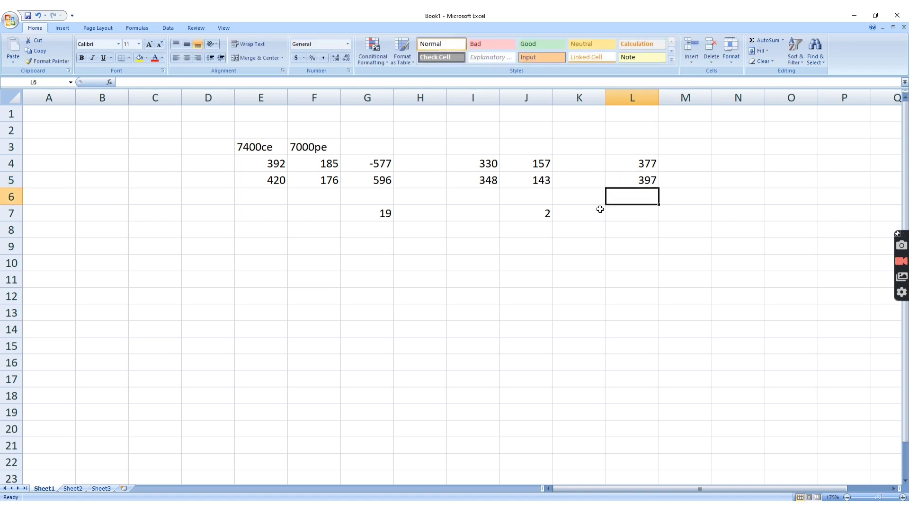
# Check the combined premiums of J4:L4 and J5:L5, then select the entered price range E4:M6.
pyautogui.moveTo(627, 168); pyautogui.dragTo(632, 181)
pyautogui.click(631, 167)
pyautogui.moveTo(540, 164); pyautogui.dragTo(621, 160)
pyautogui.moveTo(540, 183); pyautogui.dragTo(645, 187)
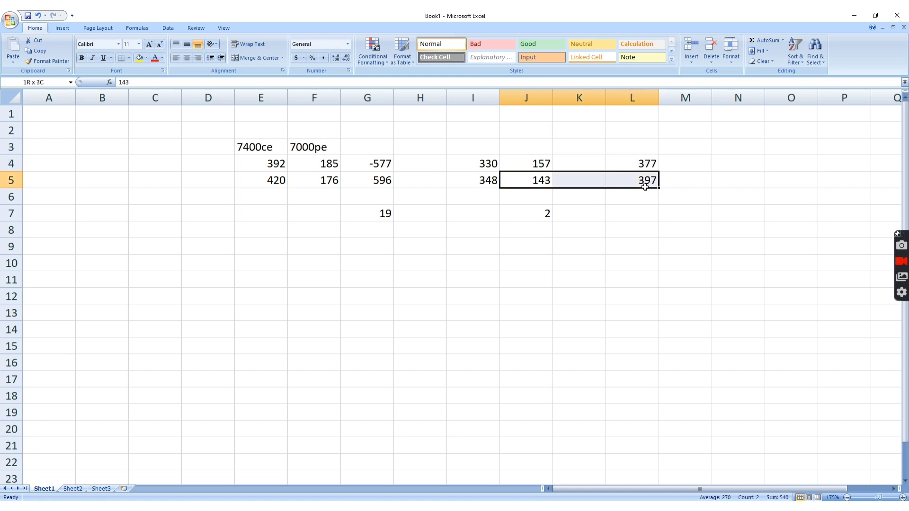
pyautogui.click(583, 217)
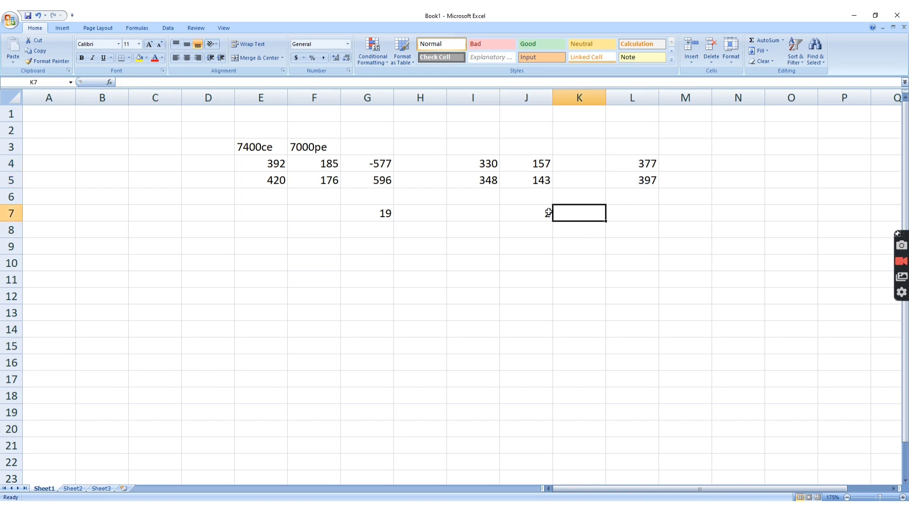
pyautogui.moveTo(552, 211); pyautogui.dragTo(577, 193)
pyautogui.moveTo(667, 192); pyautogui.dragTo(273, 155)
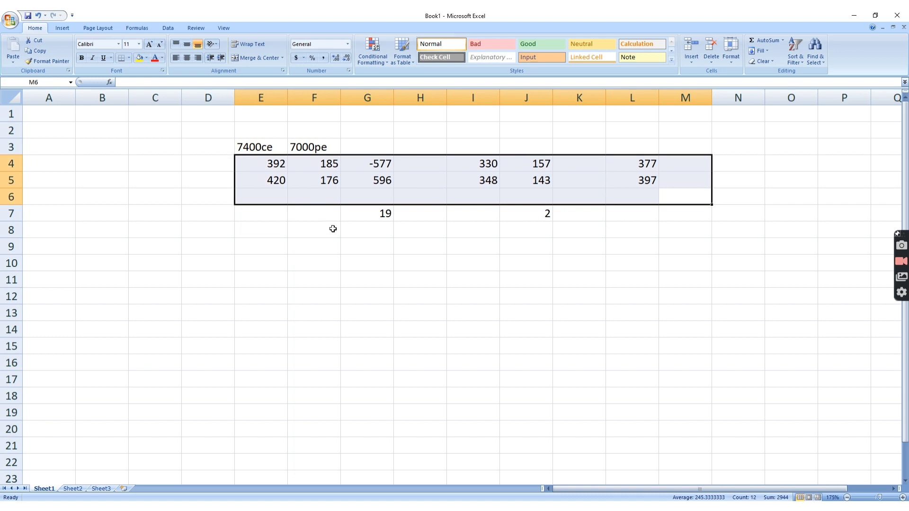
# Switch to Kite, close the 7900 CE and 7400 PE chart tabs and show the CRUDEOIL SEP FUT chart.
pyautogui.hotkey('alt', 'Tab')
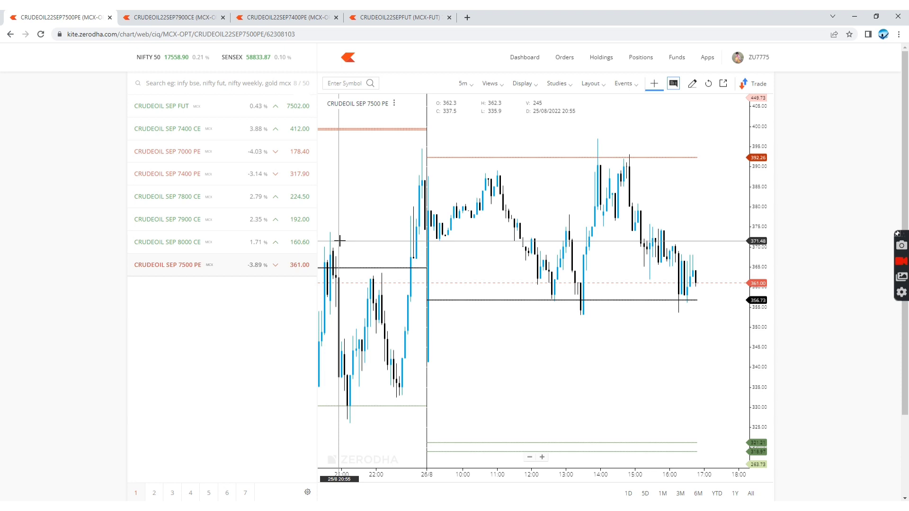
pyautogui.click(222, 17)
pyautogui.click(223, 17)
pyautogui.click(196, 14)
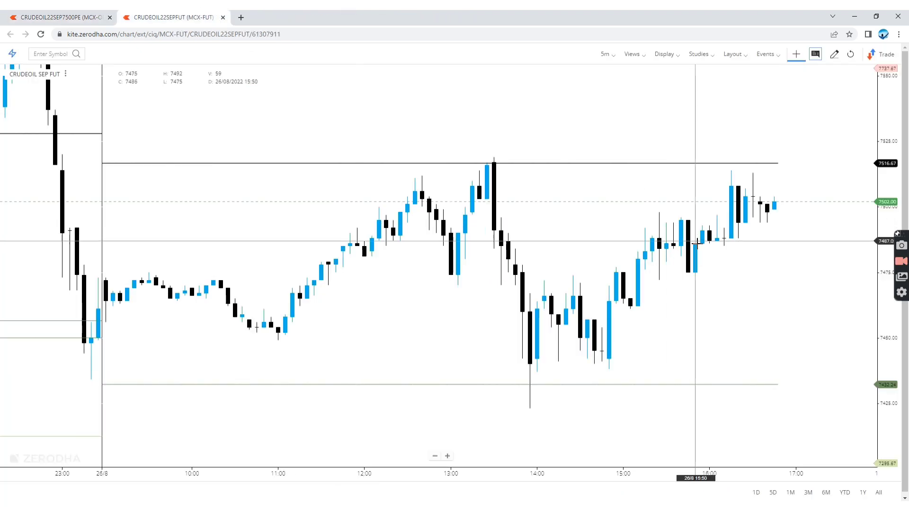
# Examine the CRUDEOIL SEP FUT price action on 26 August against its pivot levels and the previous session.
pyautogui.scroll(5, 699, 240)
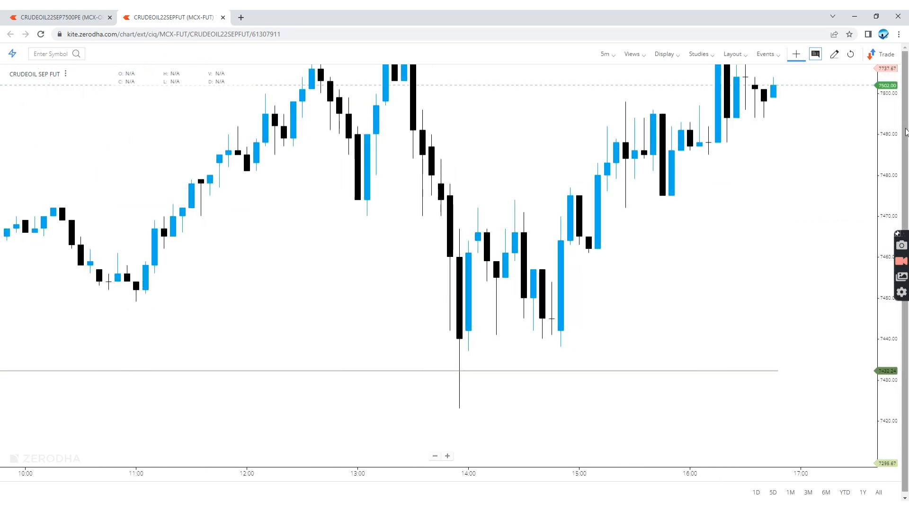
pyautogui.moveTo(390, 242); pyautogui.dragTo(438, 316)
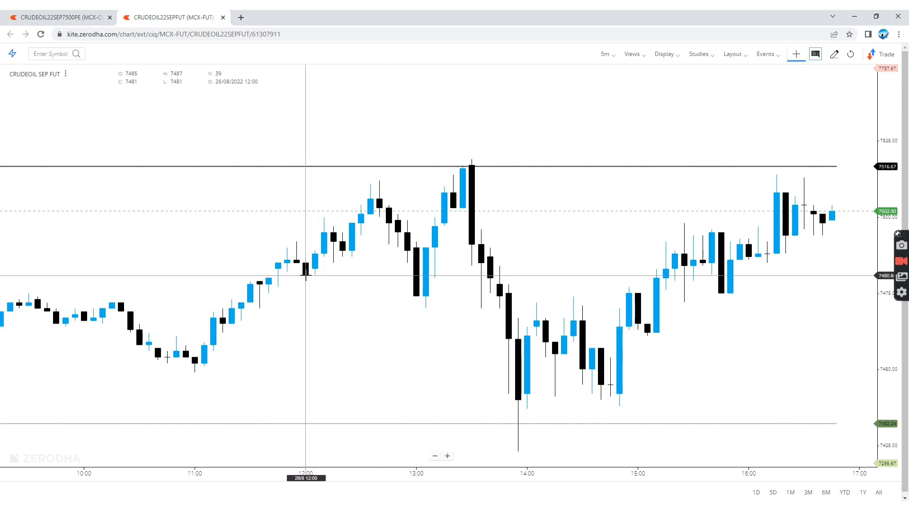
pyautogui.scroll(-5, 305, 275)
pyautogui.moveTo(589, 347); pyautogui.dragTo(404, 351)
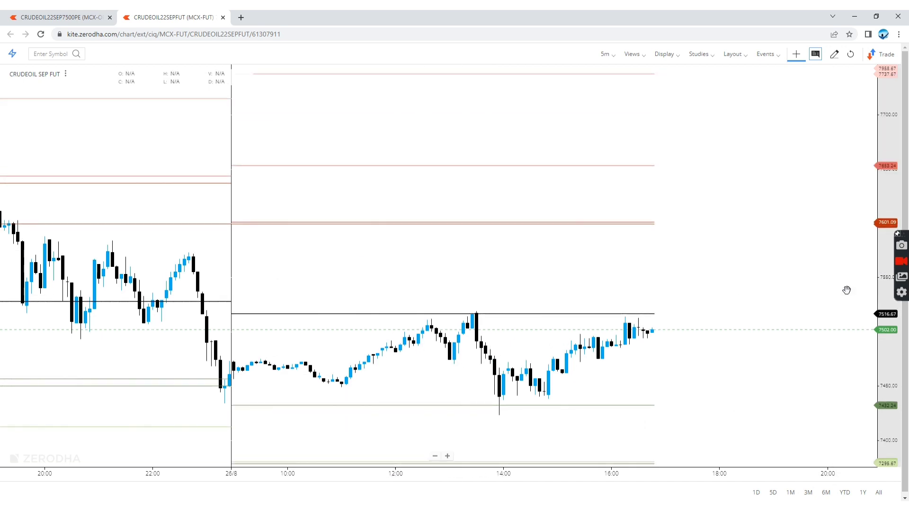
pyautogui.moveTo(748, 287); pyautogui.dragTo(735, 224)
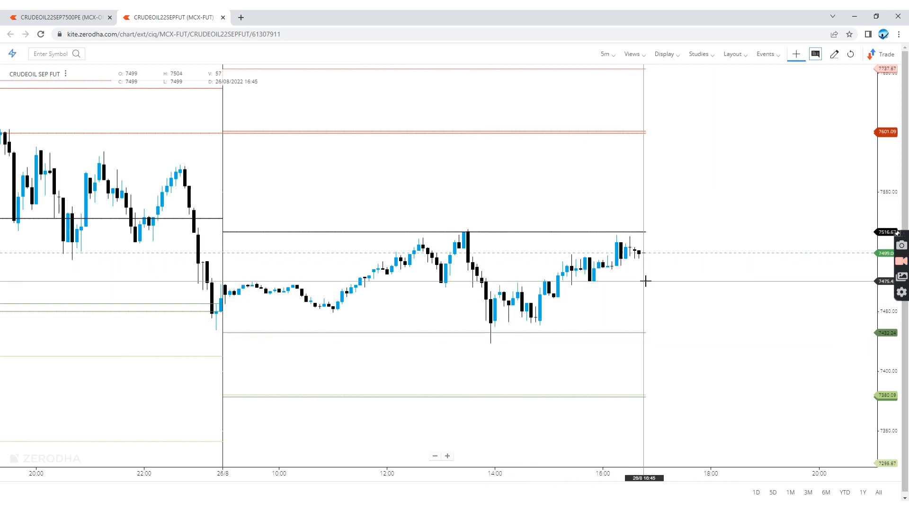
# Remove CRUDEOIL SEP 7400 CE and 7000 PE from the watchlist and open the market depth of 7500 PE.
pyautogui.click(61, 17)
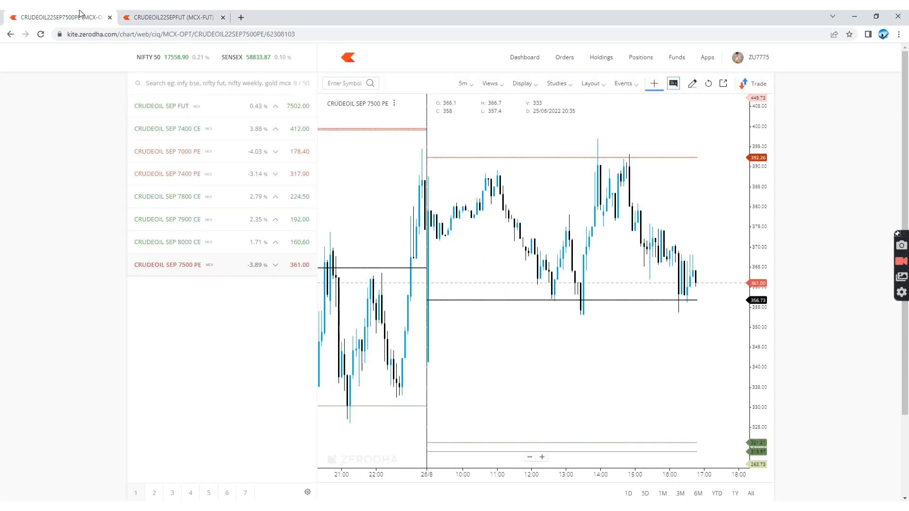
pyautogui.click(279, 128)
pyautogui.click(279, 128)
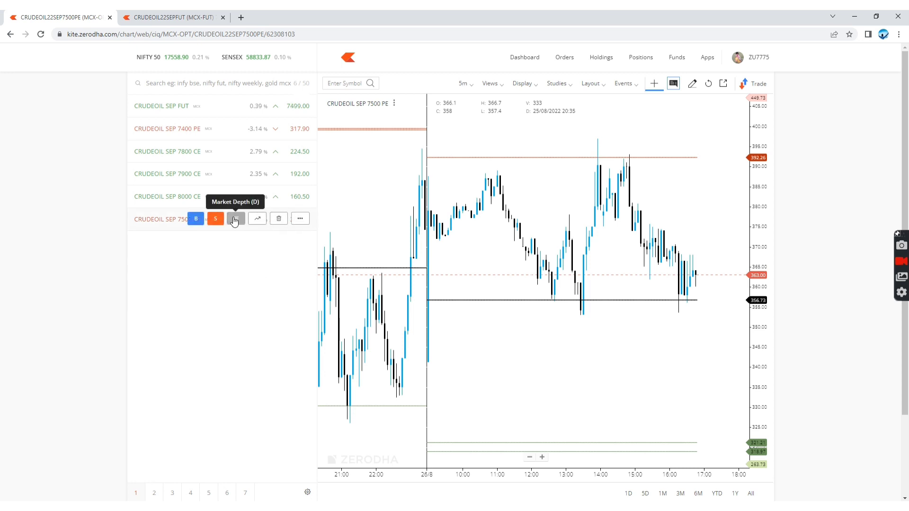
pyautogui.click(234, 219)
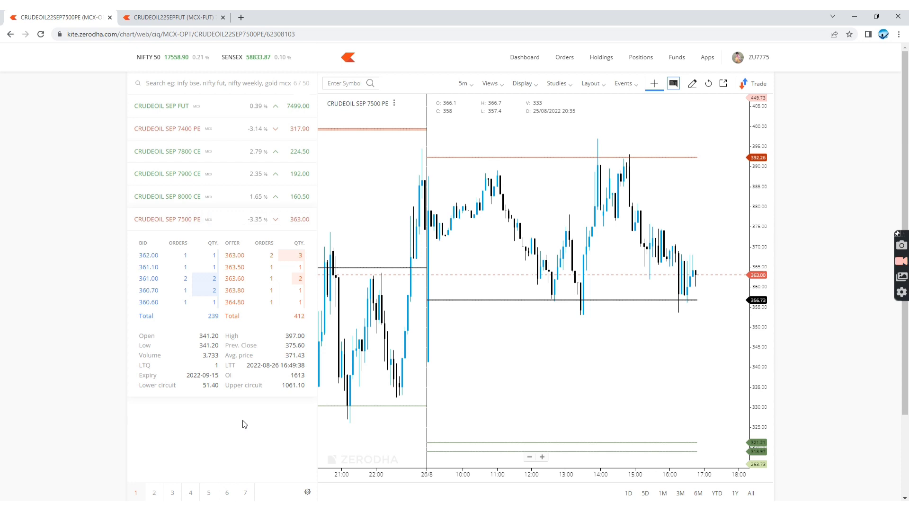
# Clear the old figures in E3:M14 in Excel and enter 363 in cell E4.
pyautogui.hotkey('alt', 'Tab')
pyautogui.moveTo(686, 330); pyautogui.dragTo(240, 144)
pyautogui.press('Delete')
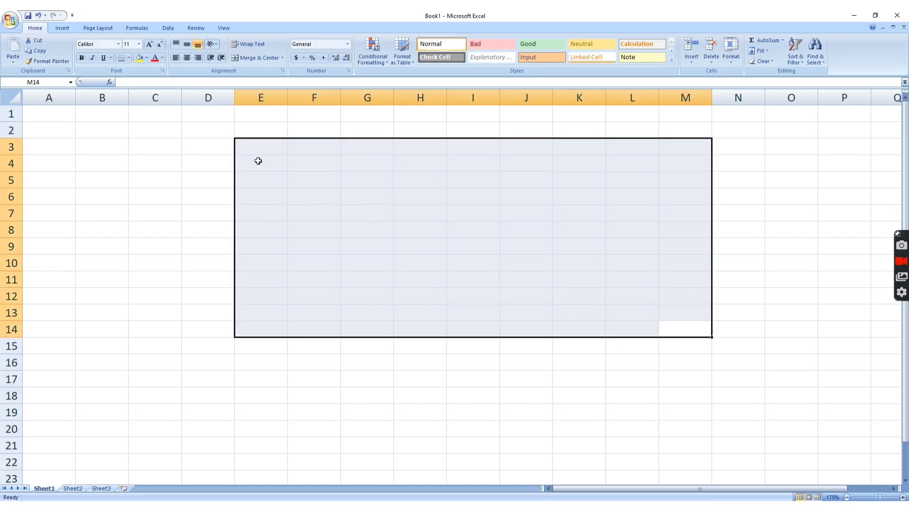
pyautogui.click(258, 163)
pyautogui.write('363')
pyautogui.press('Tab')
# Switch to Kite, check the current CRUDEOIL SEP FUT chart and return to the 7500 PE chart and watchlist.
pyautogui.hotkey('alt', 'Tab')
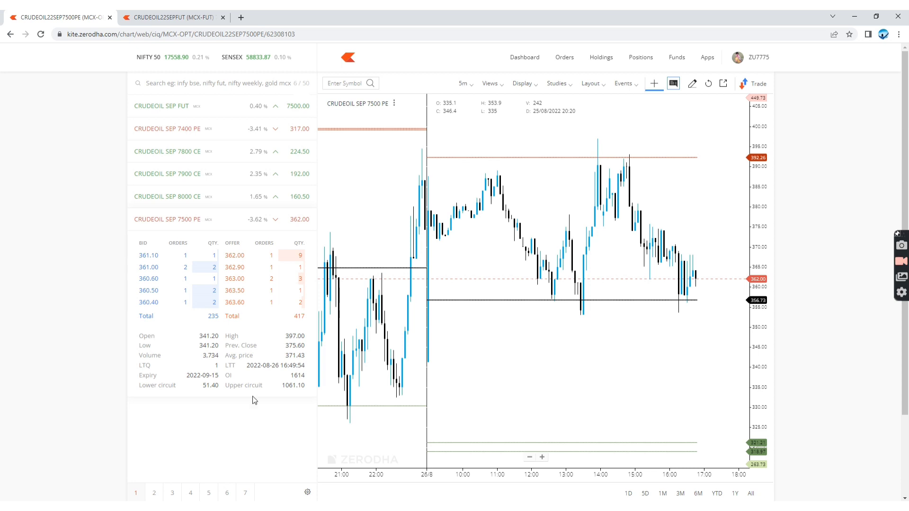
pyautogui.click(173, 17)
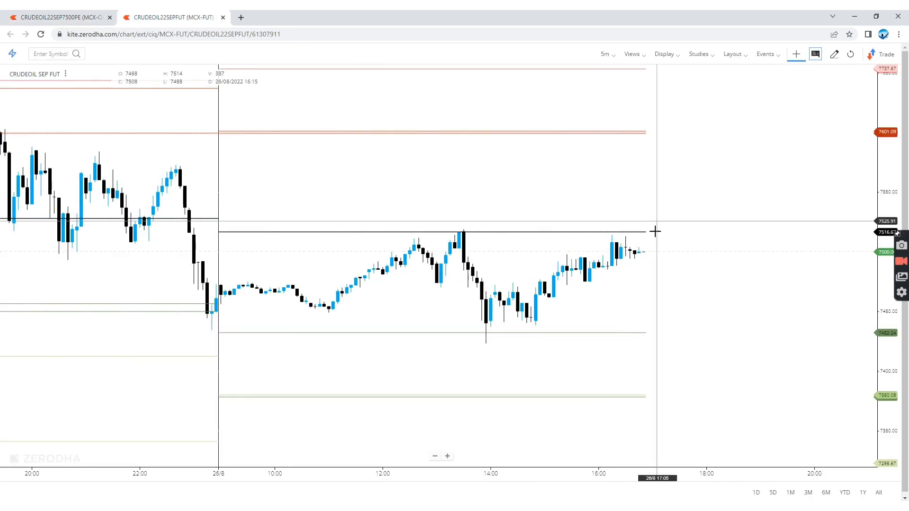
pyautogui.click(79, 14)
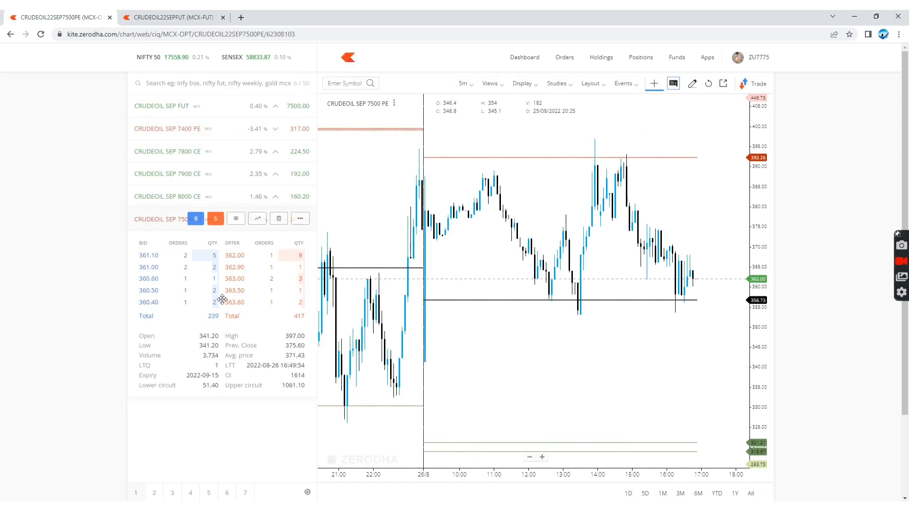
# Compare the market depths of CRUDEOIL SEP 8000 CE and 7900 CE, keeping all other depths collapsed and closing both when done.
pyautogui.click(237, 221)
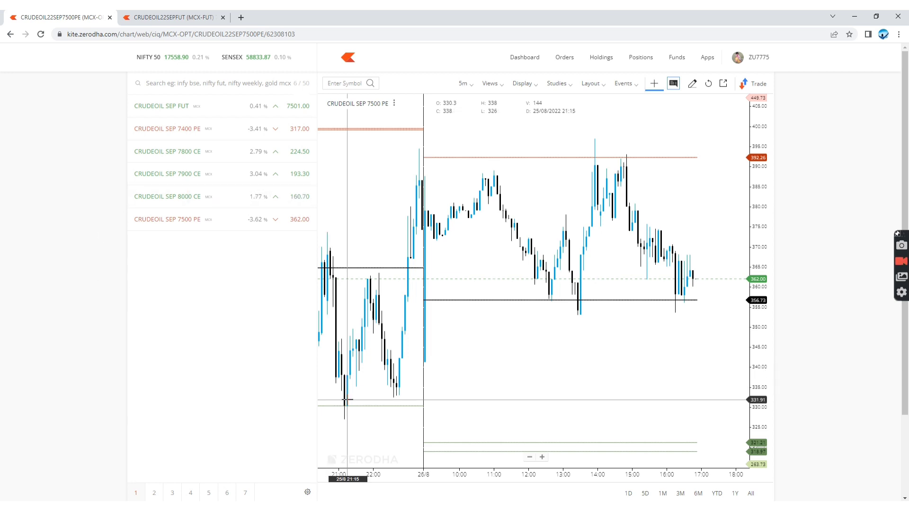
pyautogui.click(236, 196)
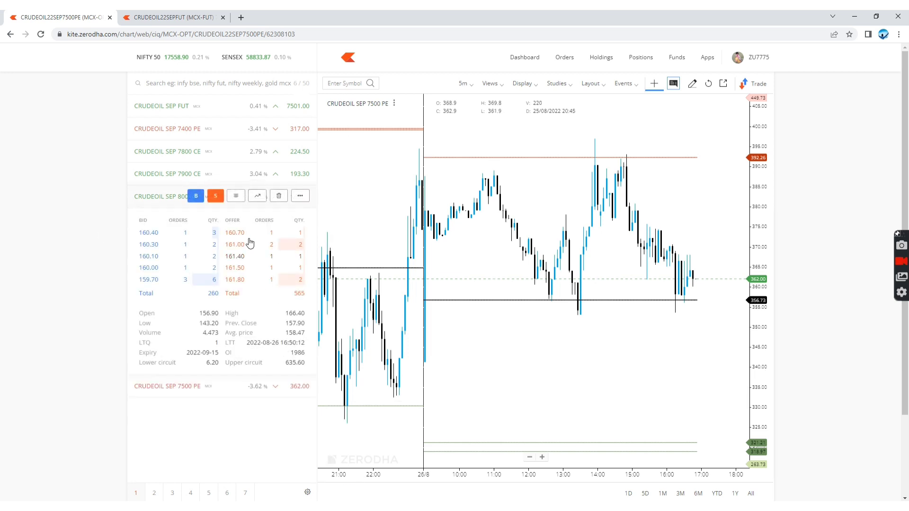
pyautogui.click(236, 174)
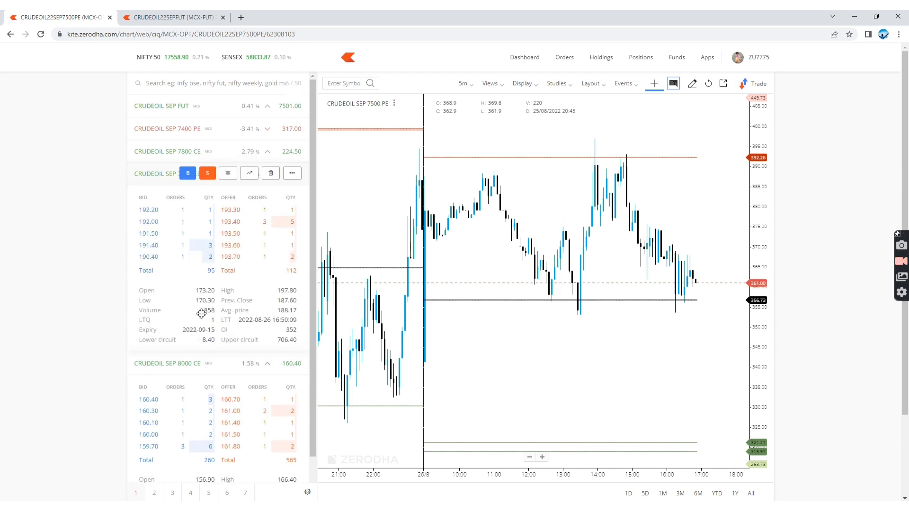
pyautogui.scroll(-2, 208, 360)
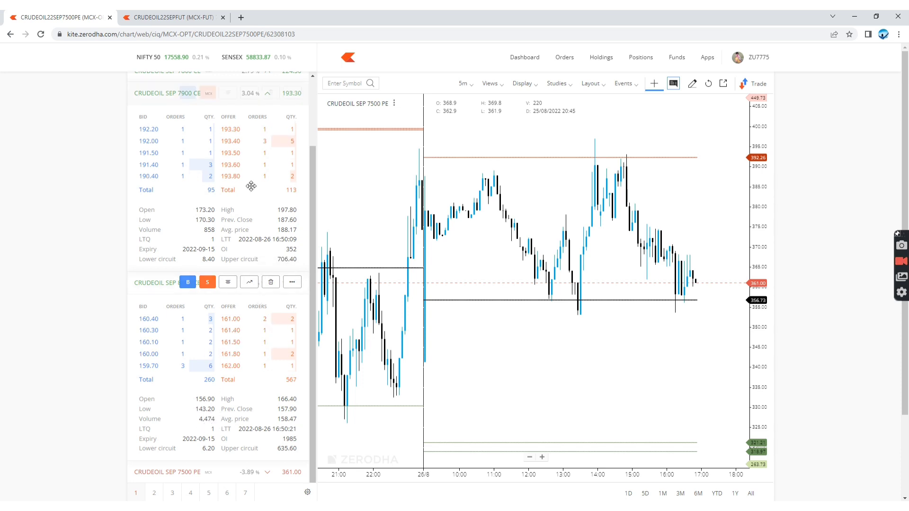
pyautogui.scroll(1, 251, 186)
pyautogui.click(228, 137)
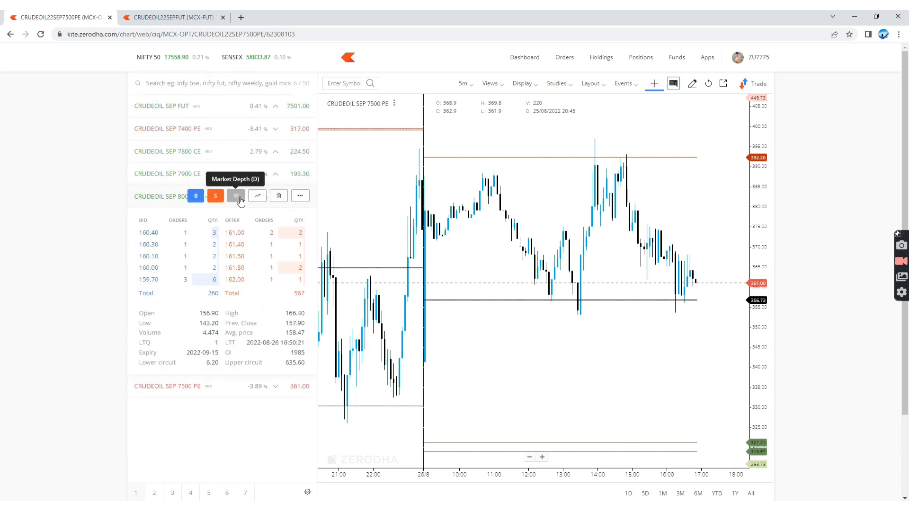
pyautogui.click(240, 201)
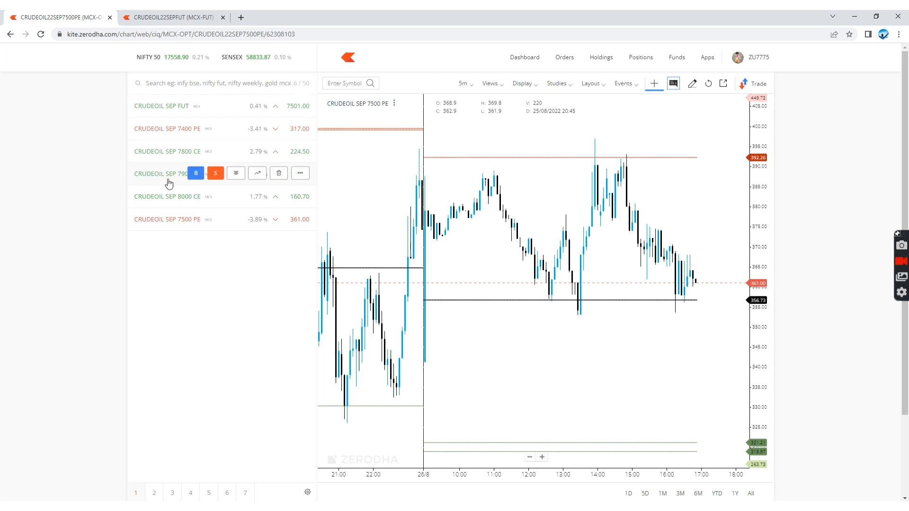
# Recheck the buy and sell offers of CRUDEOIL SEP 7900 CE against 8000 CE and collapse both depths again.
pyautogui.click(236, 173)
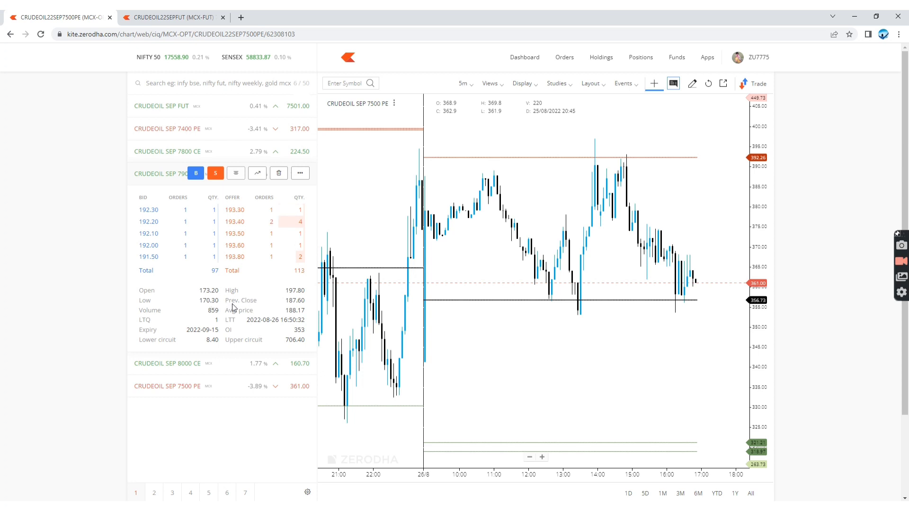
pyautogui.click(236, 363)
pyautogui.scroll(-1, 237, 379)
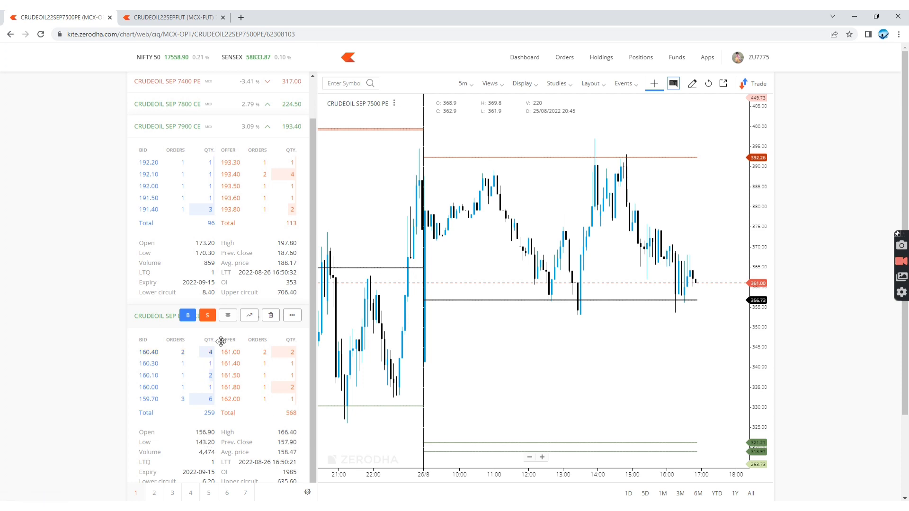
pyautogui.click(228, 315)
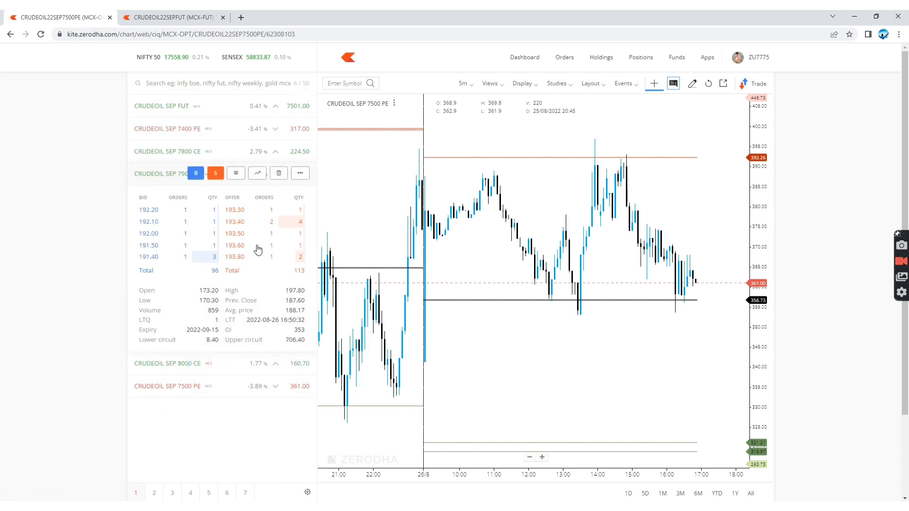
pyautogui.click(236, 173)
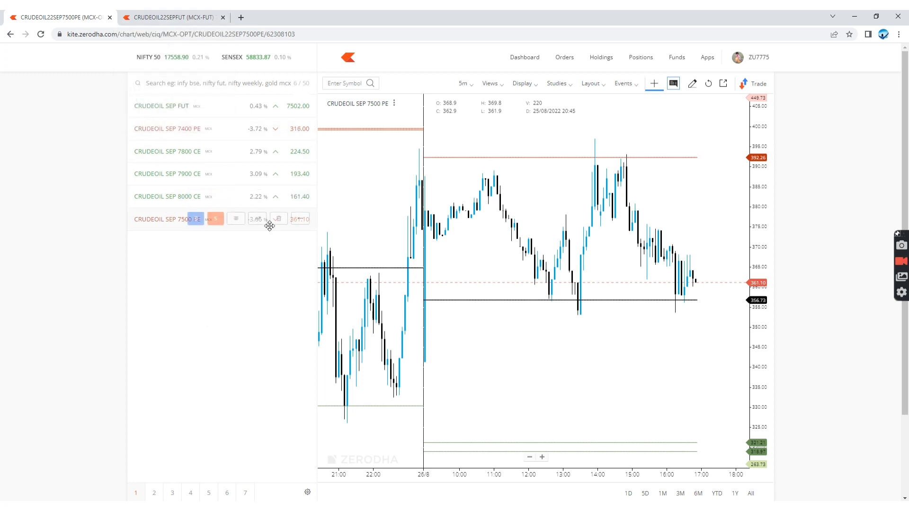
# Open the market depths of CRUDEOIL SEP 7500 PE and 8000 CE, and record 362.4 in E4 and 161.3 in E5 in Excel.
pyautogui.click(236, 218)
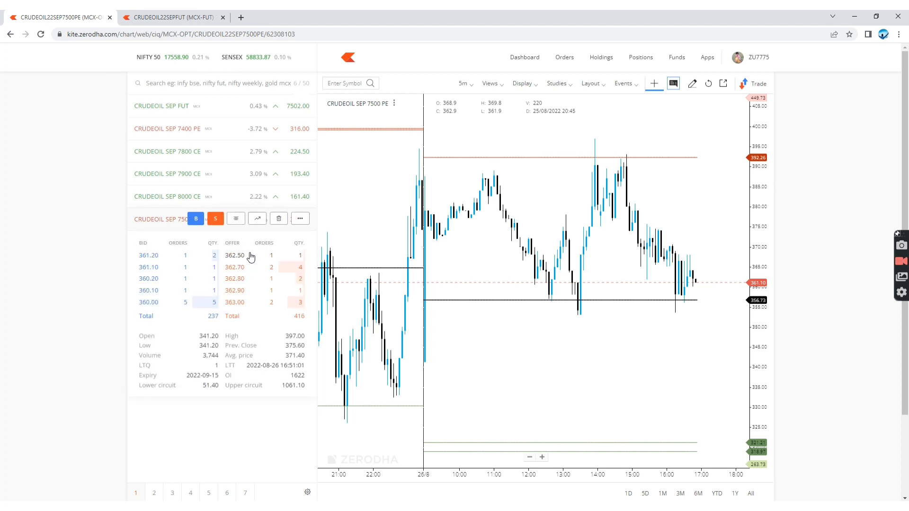
pyautogui.click(228, 195)
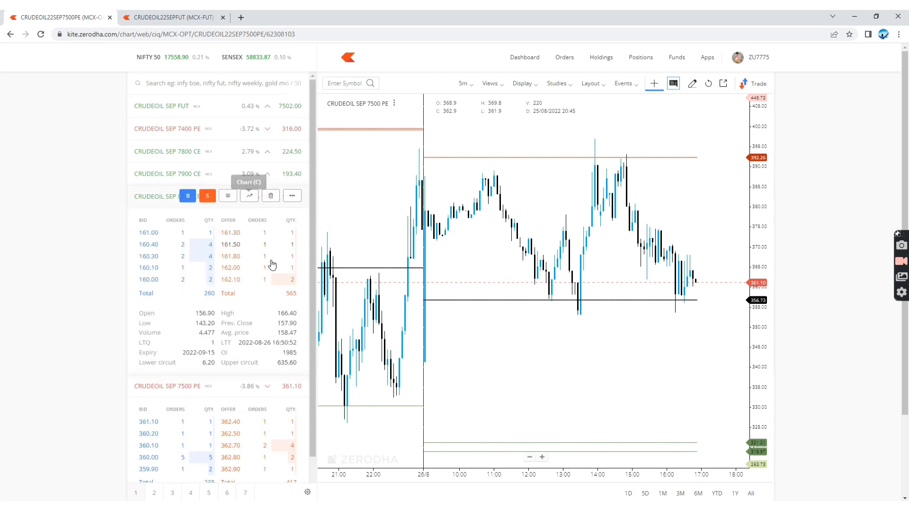
pyautogui.hotkey('alt', 'Tab')
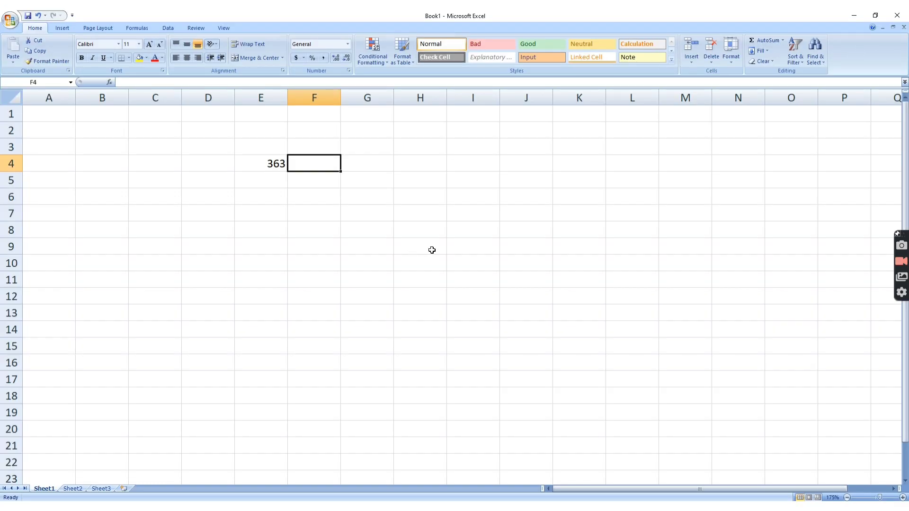
pyautogui.press('Left')
pyautogui.write('632.')
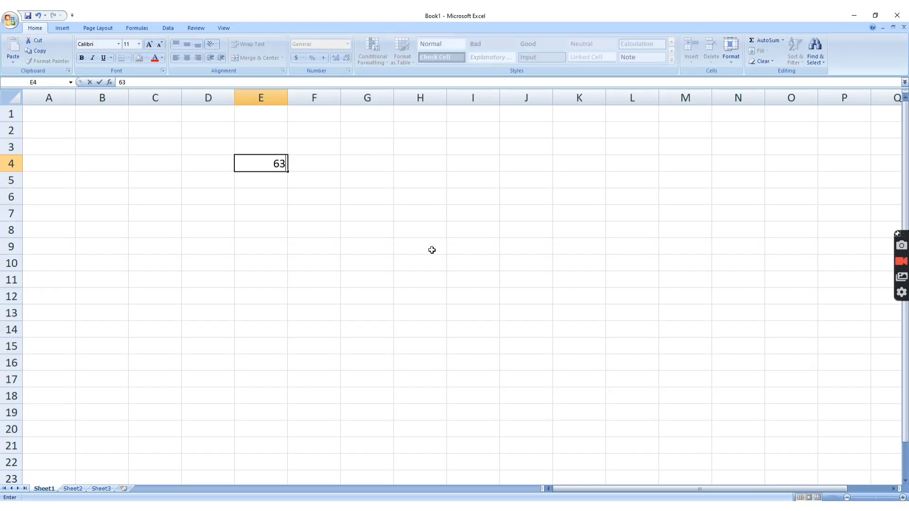
pyautogui.press('BackSpace')
pyautogui.press('BackSpace')
pyautogui.press('BackSpace')
pyautogui.press('BackSpace')
pyautogui.write('362.4')
pyautogui.press('Return')
pyautogui.write('161.3')
pyautogui.press('Tab')
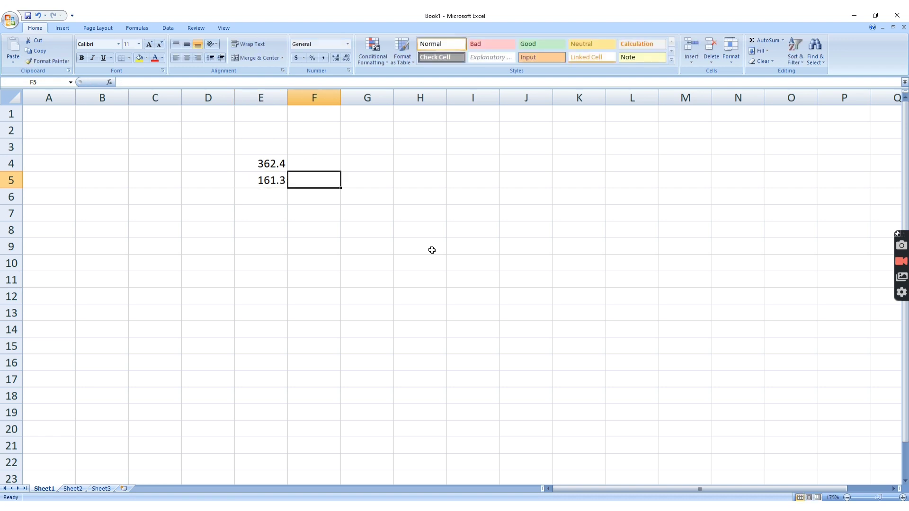
# Select E4:E5 to check the combined premium, and switch to the CRUDEOIL SEP FUT chart in Kite.
pyautogui.press('Left')
pyautogui.hotkey('shift', 'Up')
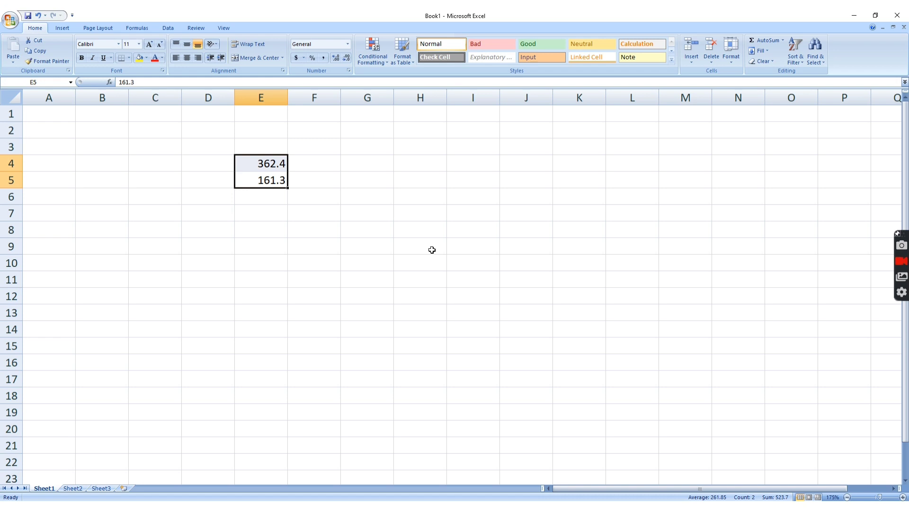
pyautogui.hotkey('alt', 'Tab')
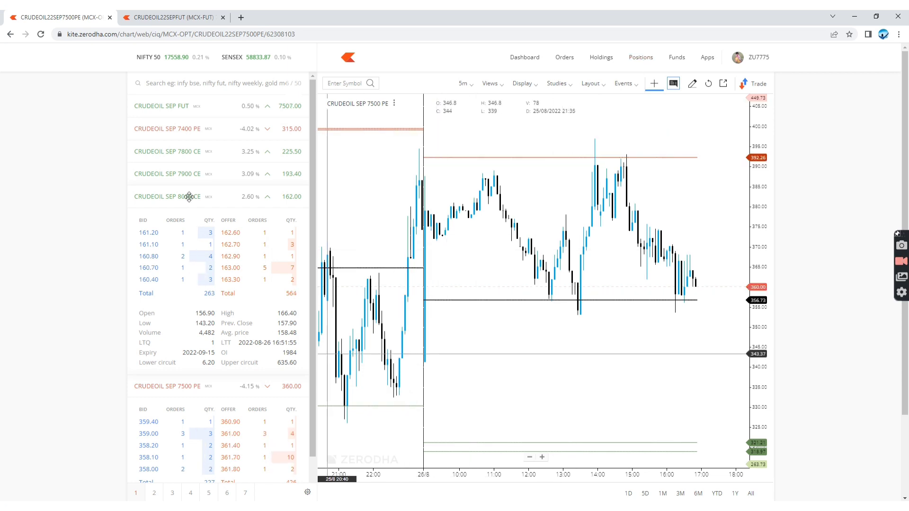
pyautogui.hotkey('ctrl', 'Tab')
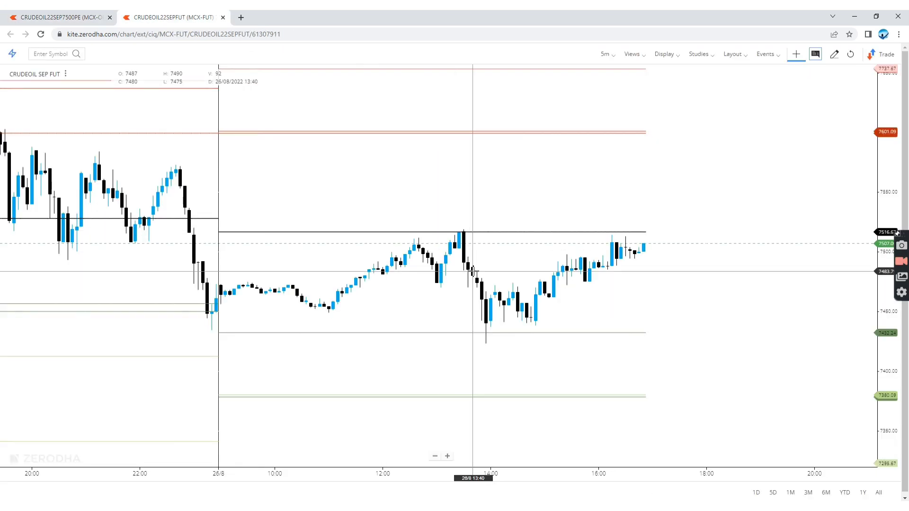